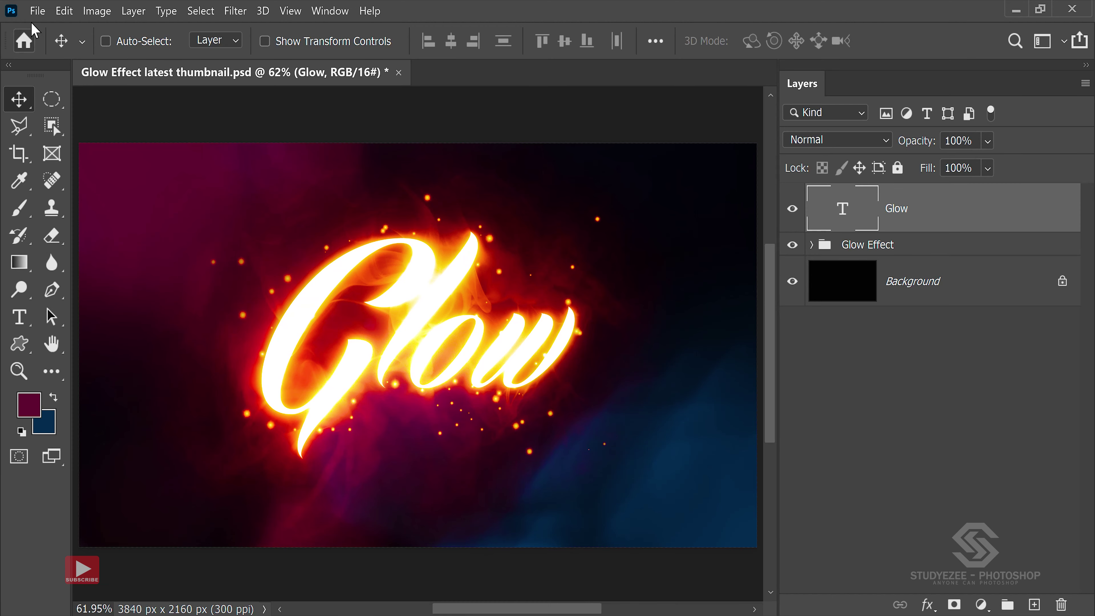
Step: Start a new document named 'Glowing Text Effect'
click(37, 11)
click(49, 28)
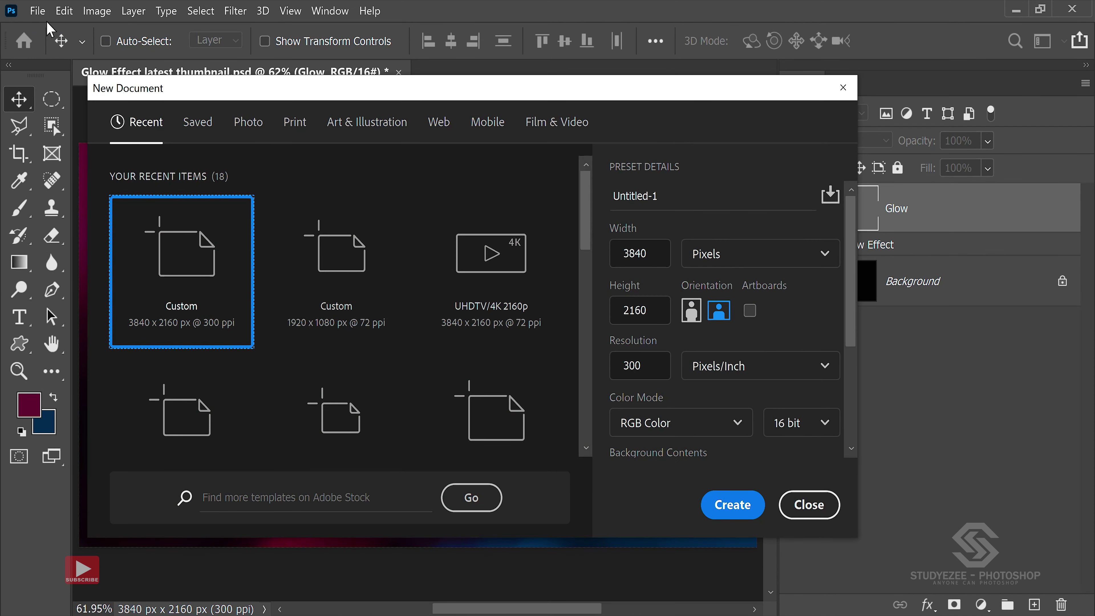
drag(714, 93, 709, 73)
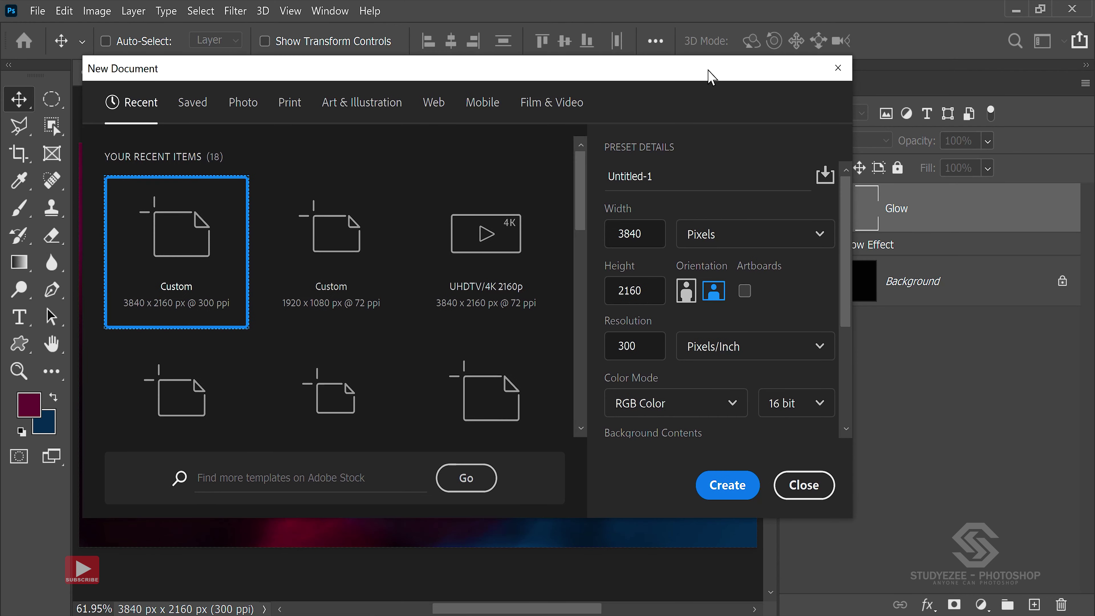
double_click(673, 176)
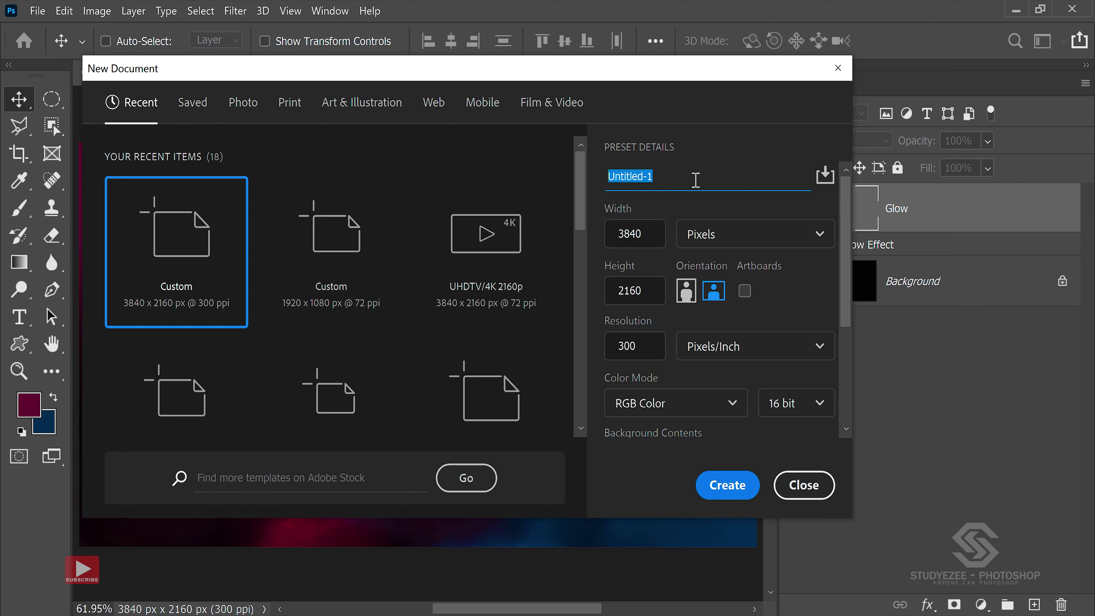
text(Glowing Text Effect)
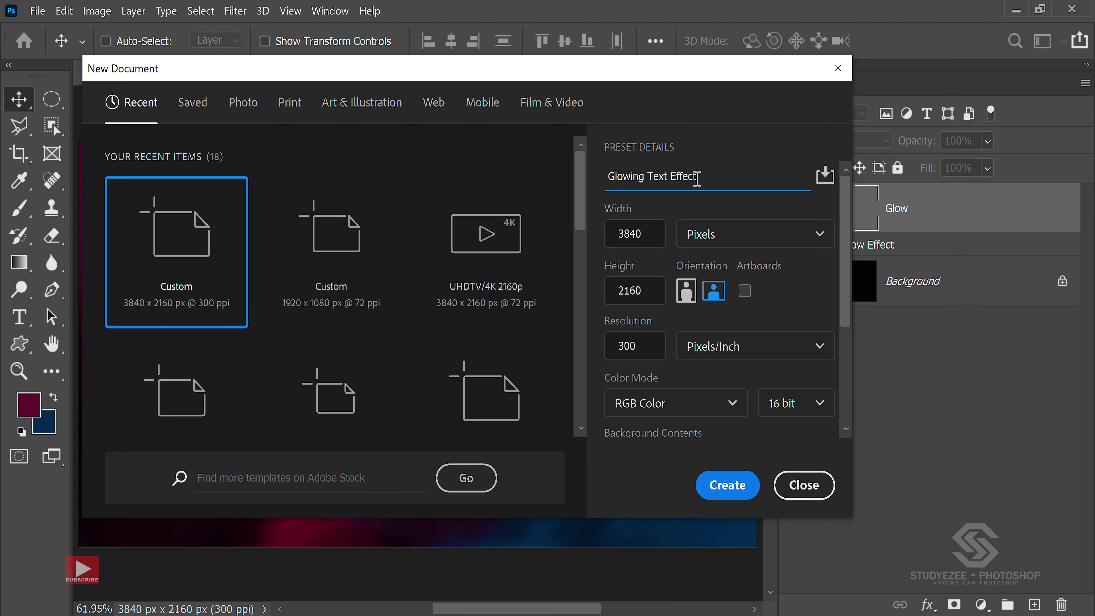
click(655, 233)
Step: Set the document size to 3840 × 2160 pixels at 300 pixels per inch
drag(644, 234, 611, 232)
click(755, 233)
click(707, 274)
drag(643, 290, 605, 294)
click(718, 242)
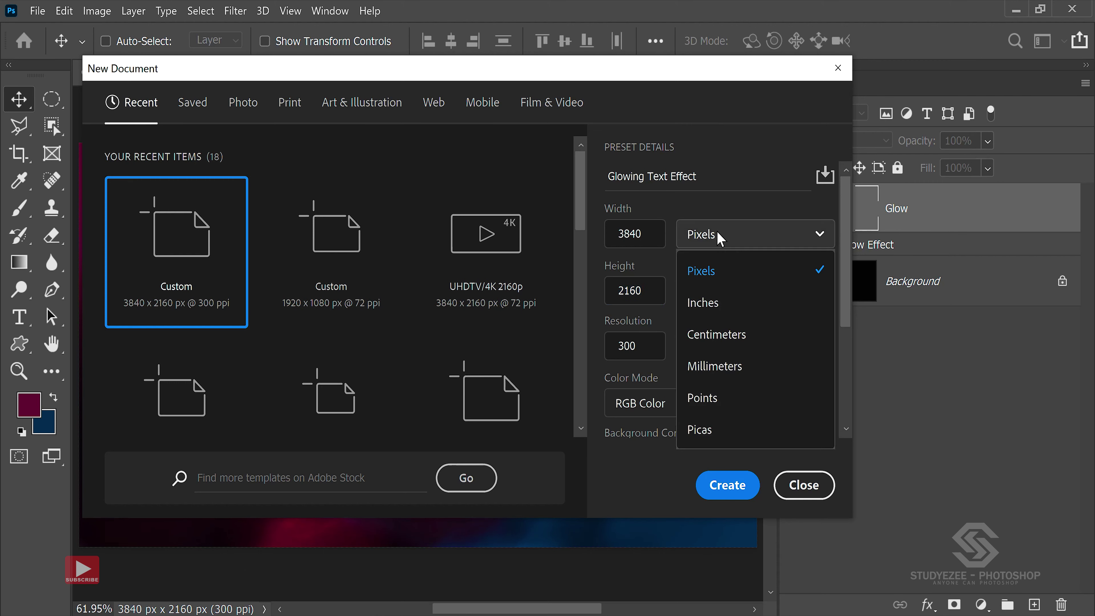
click(699, 279)
drag(645, 347, 606, 345)
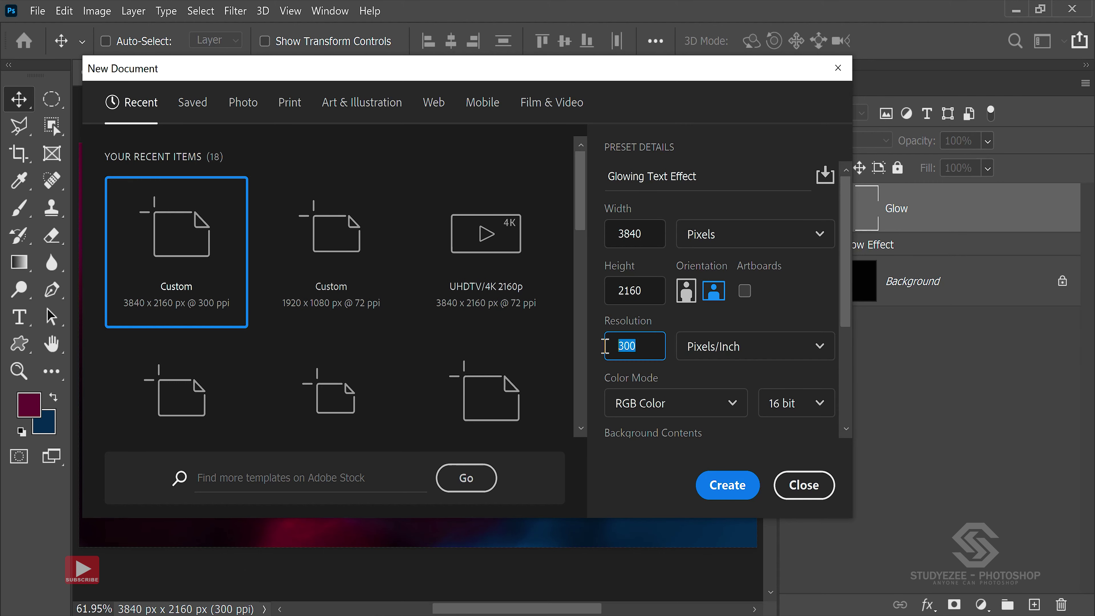
click(741, 358)
click(726, 390)
Step: Choose 16-bit depth and black background contents, then create the document
scroll(727, 390, down, 2)
click(796, 334)
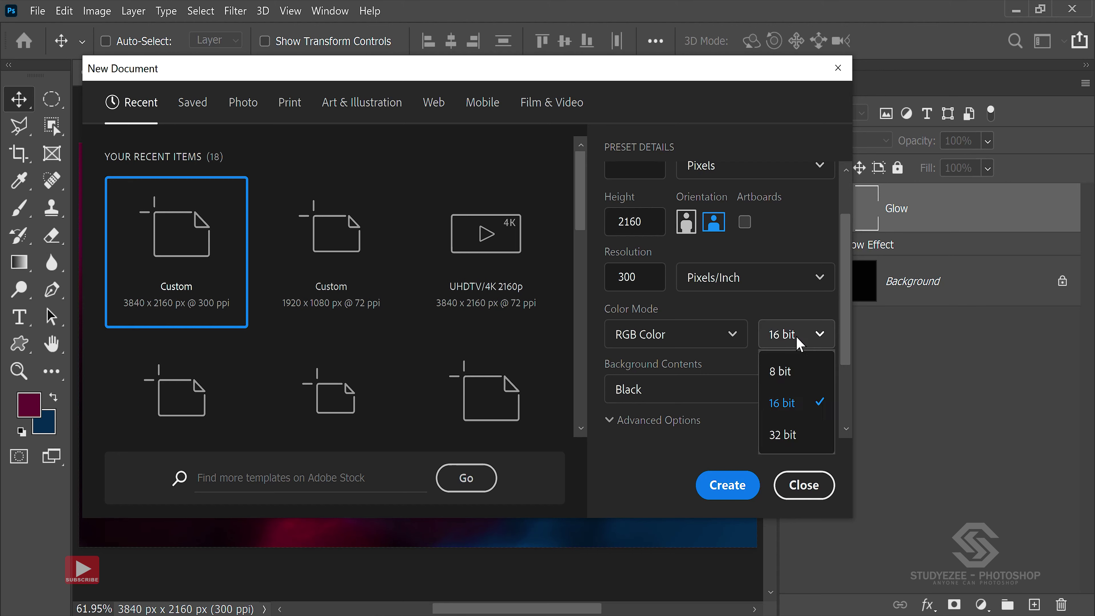
click(789, 408)
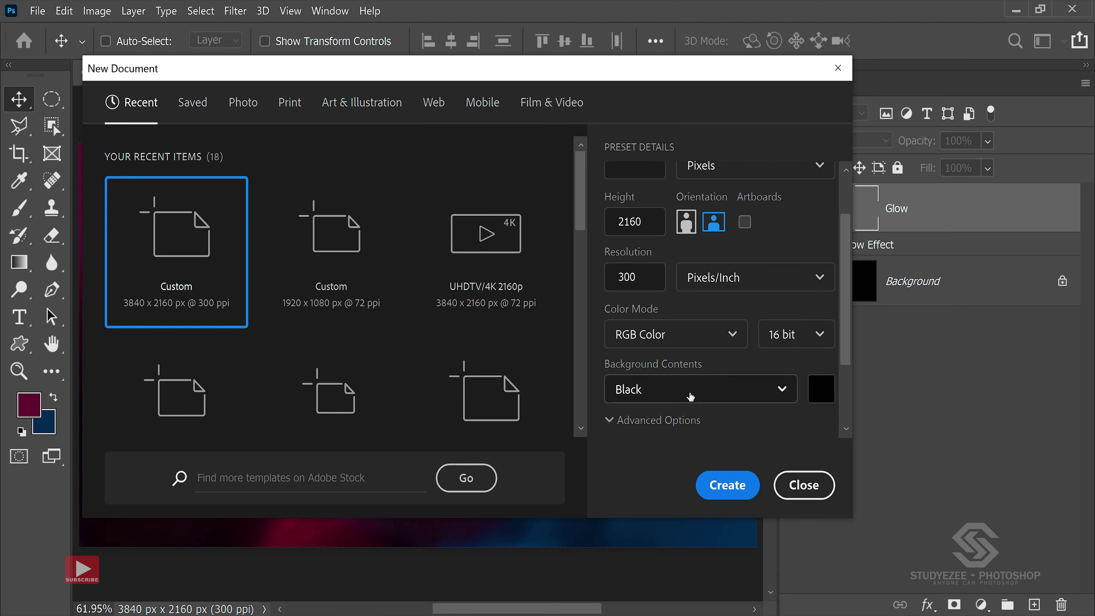
click(690, 396)
click(638, 459)
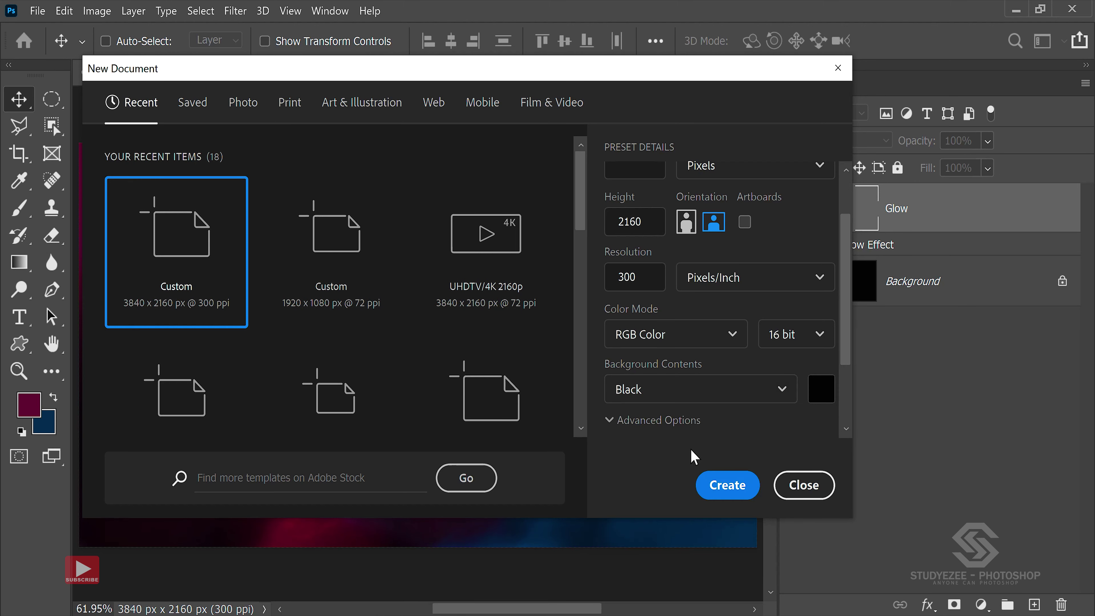
click(727, 486)
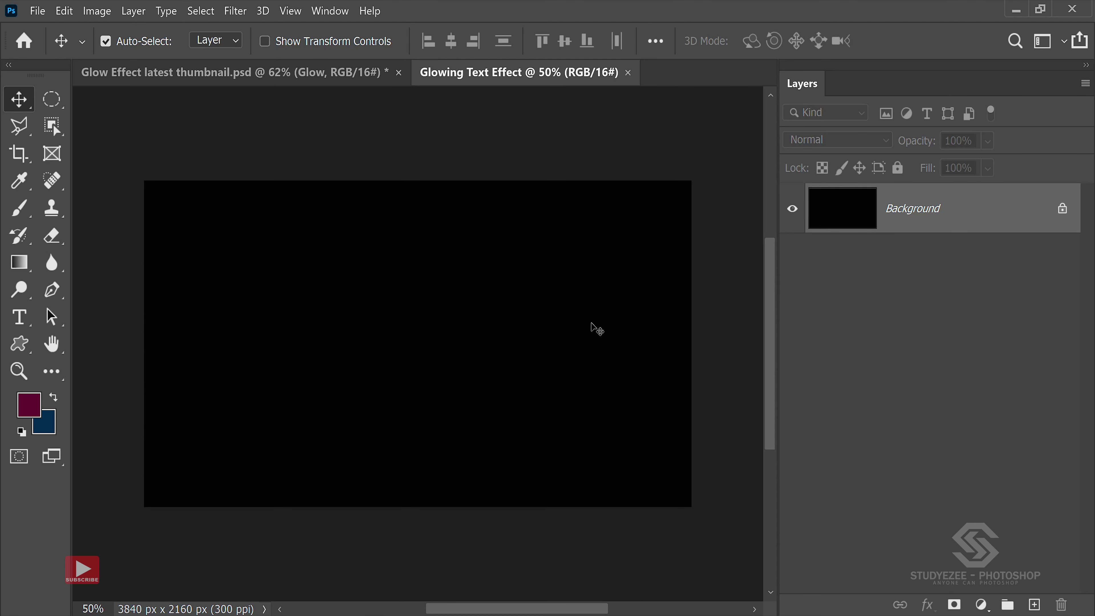
Step: Fit the whole canvas in the window and confirm the Layers panel is showing
key(ctrl+0)
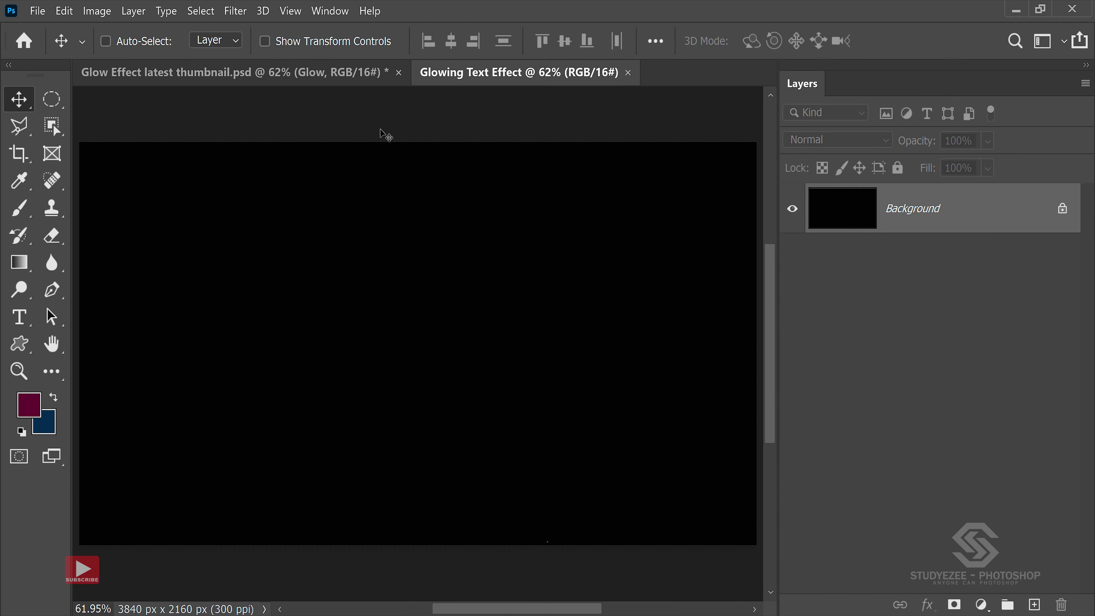
click(330, 11)
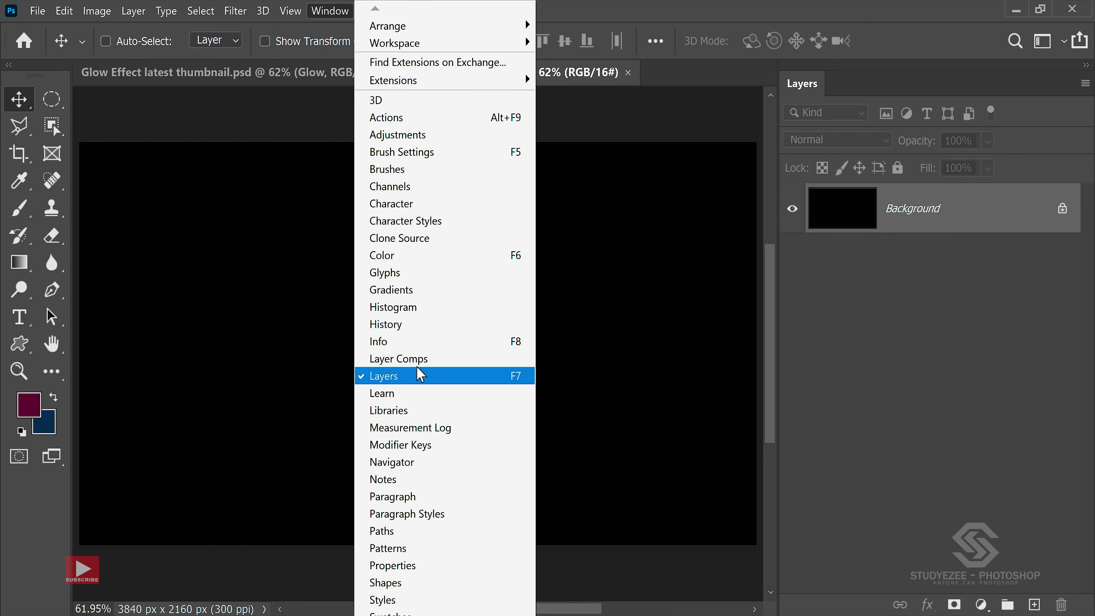
click(731, 299)
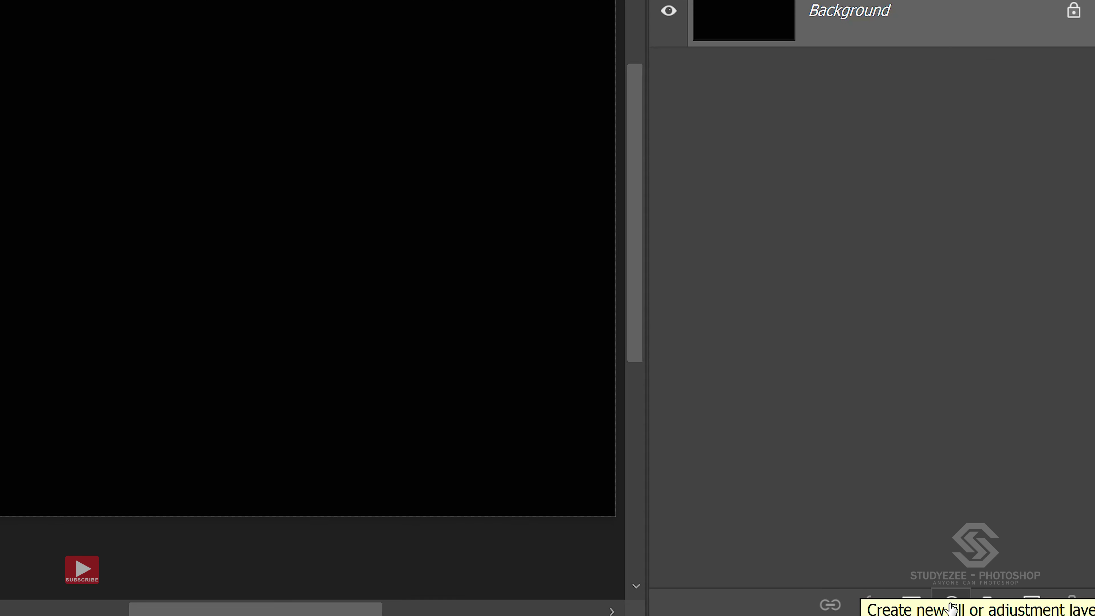
Step: Add a pure black (000000) Solid Color fill layer above the Background
click(951, 609)
drag(569, 348, 617, 405)
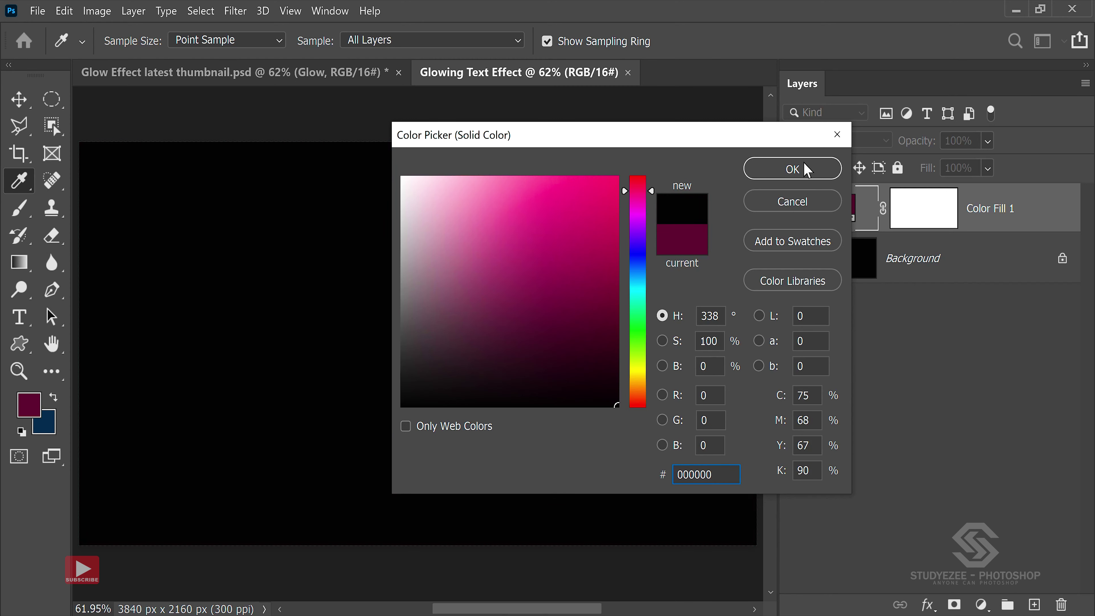
click(795, 169)
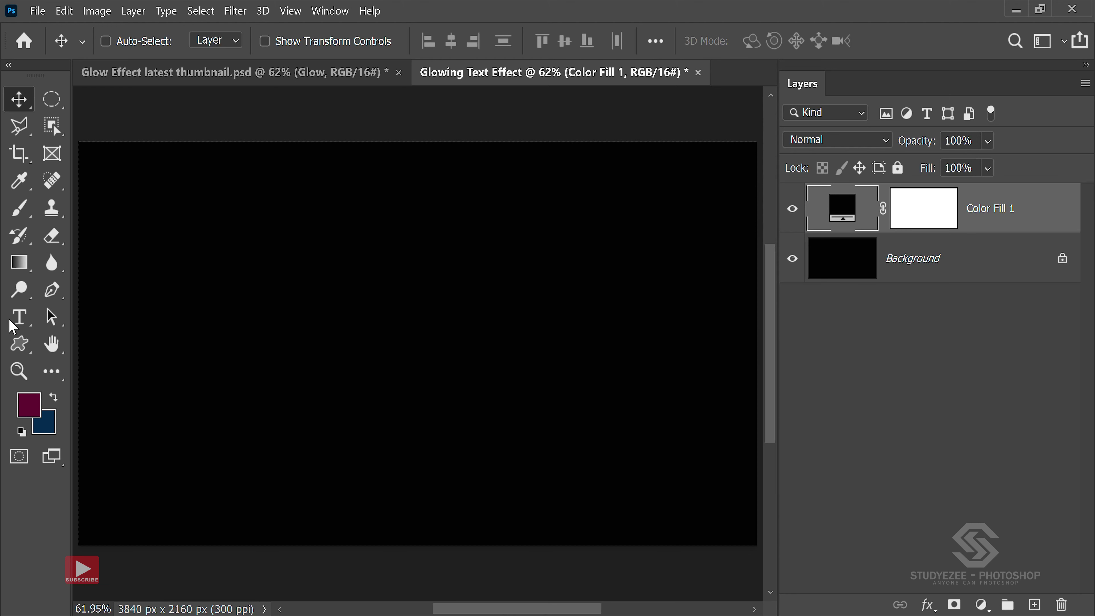
click(18, 320)
Step: Type white 'Glow' text on the canvas with the Horizontal Type Tool and commit it
right_click(19, 324)
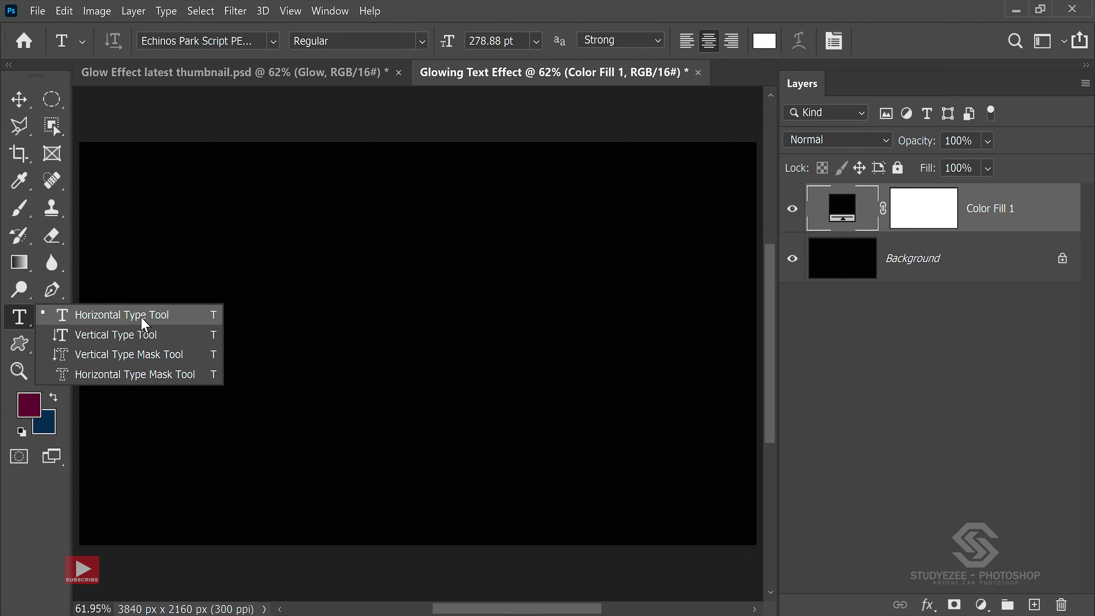
click(144, 323)
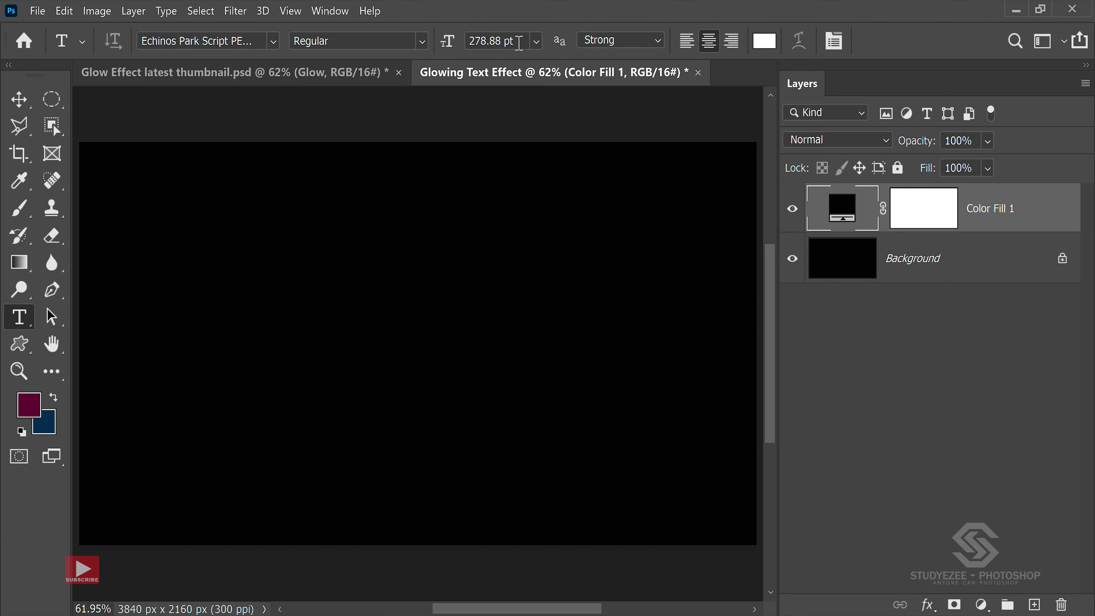
click(764, 41)
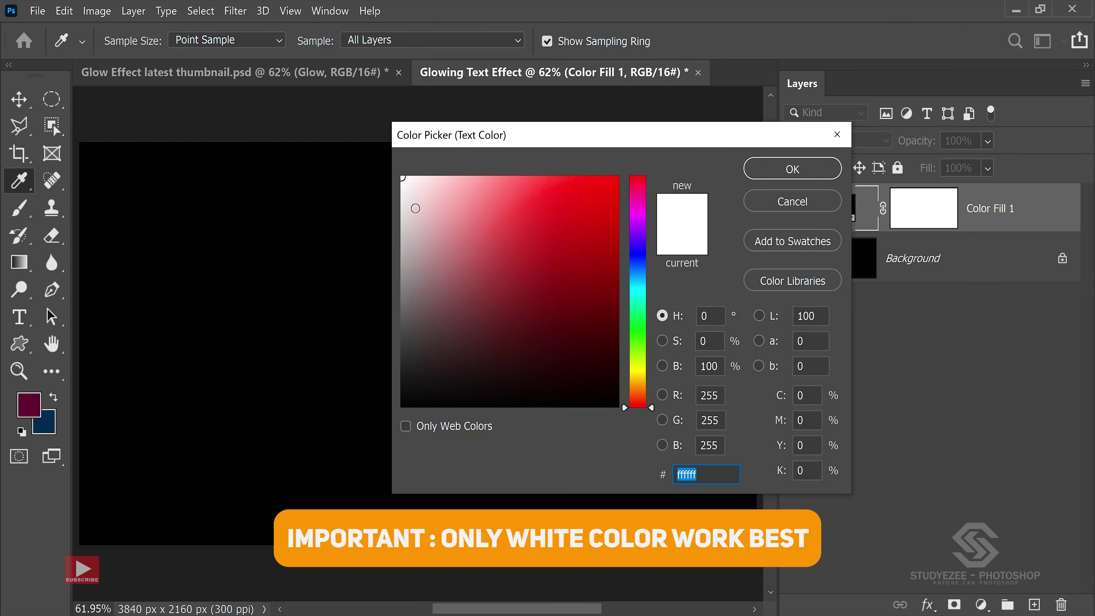
click(792, 169)
click(378, 331)
text(Glow)
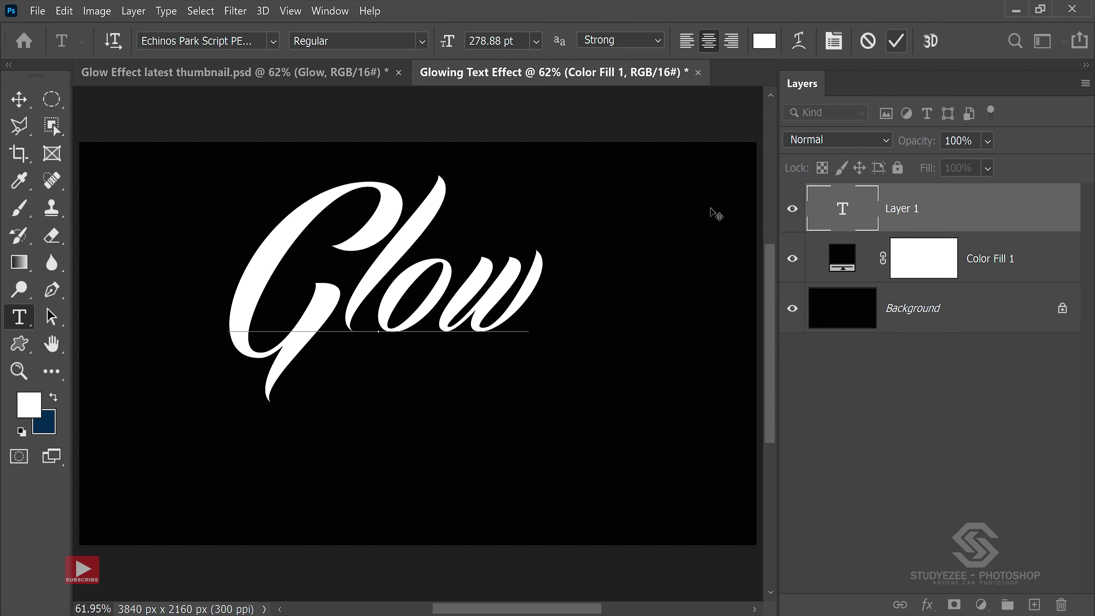
key(ctrl)
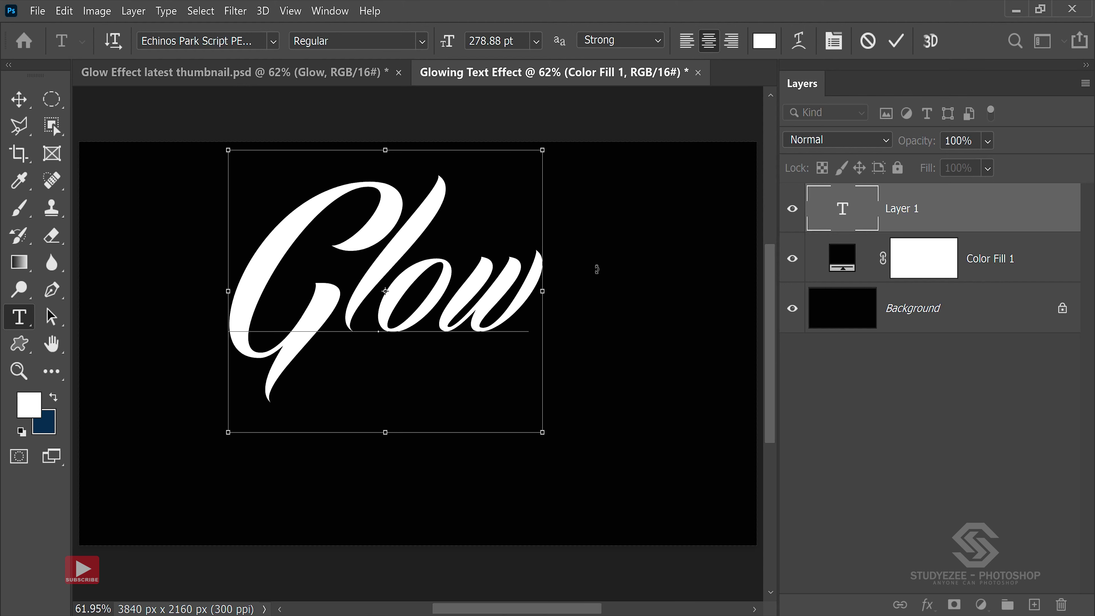
key(ctrl+Return)
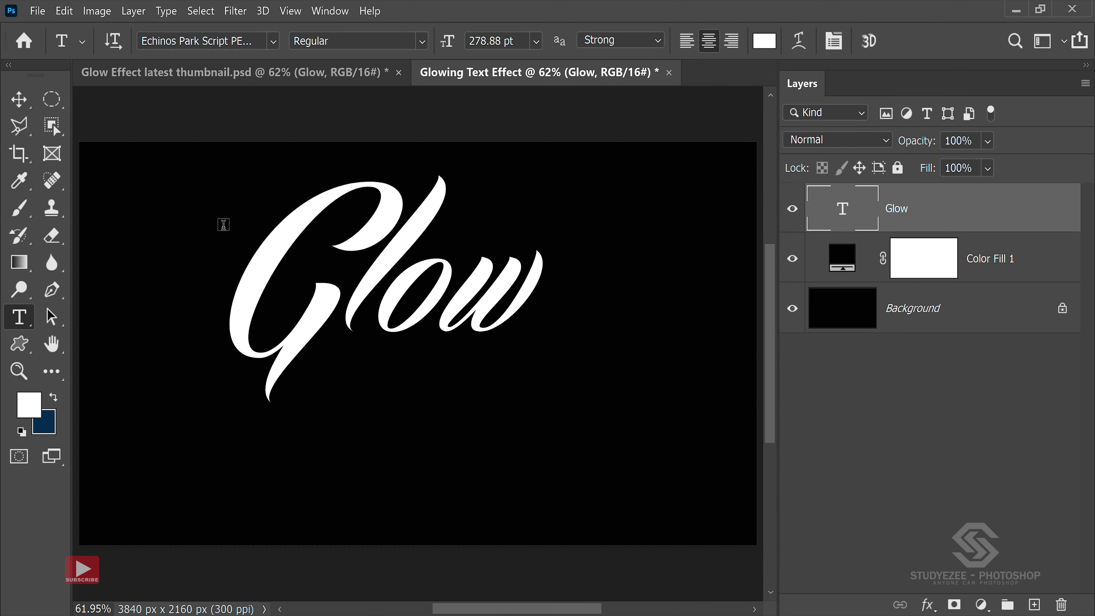
Step: Align the Glow text to horizontal and vertical centres of the selected canvas, then deselect
click(22, 107)
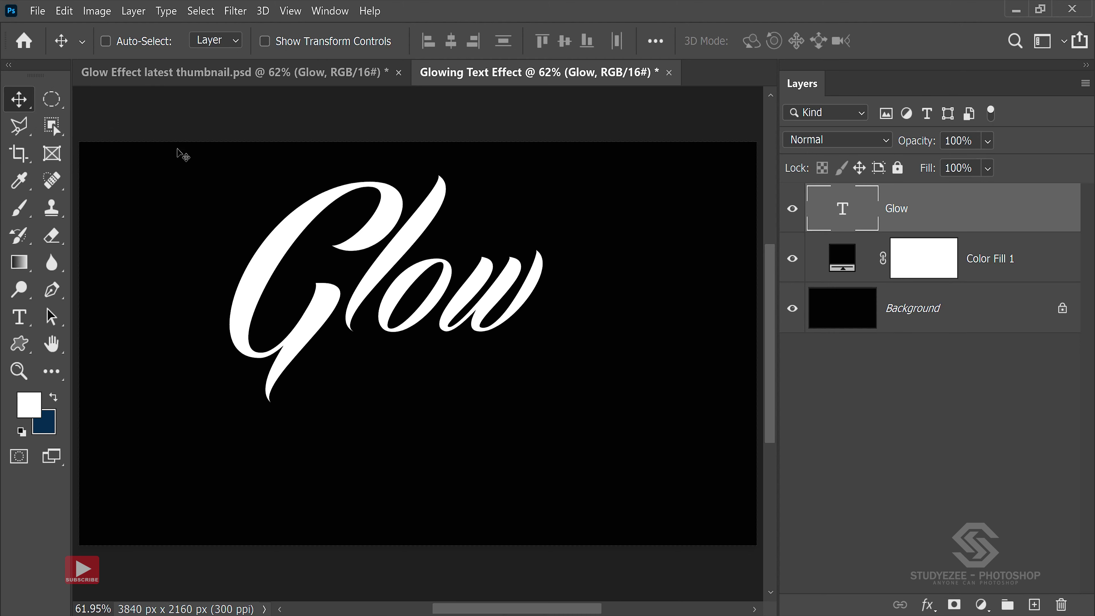
click(197, 13)
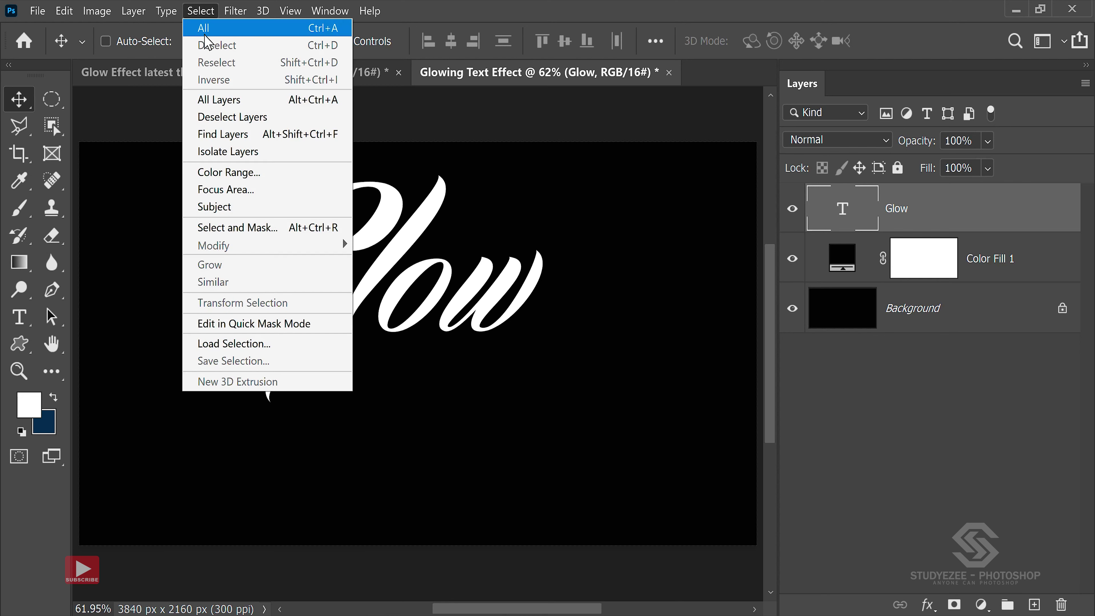
click(206, 27)
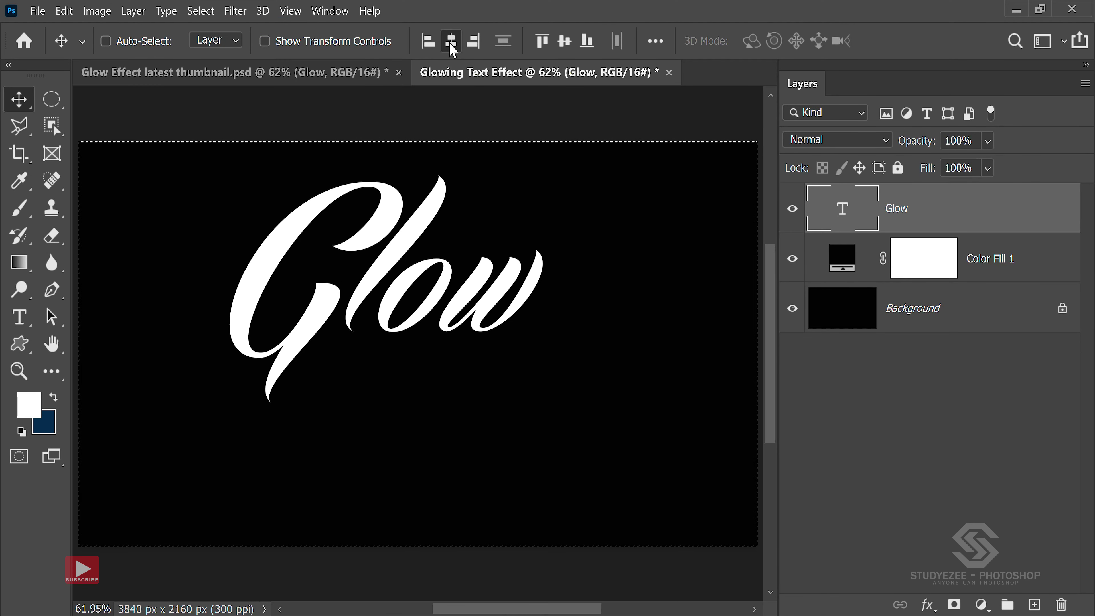
click(452, 48)
click(567, 45)
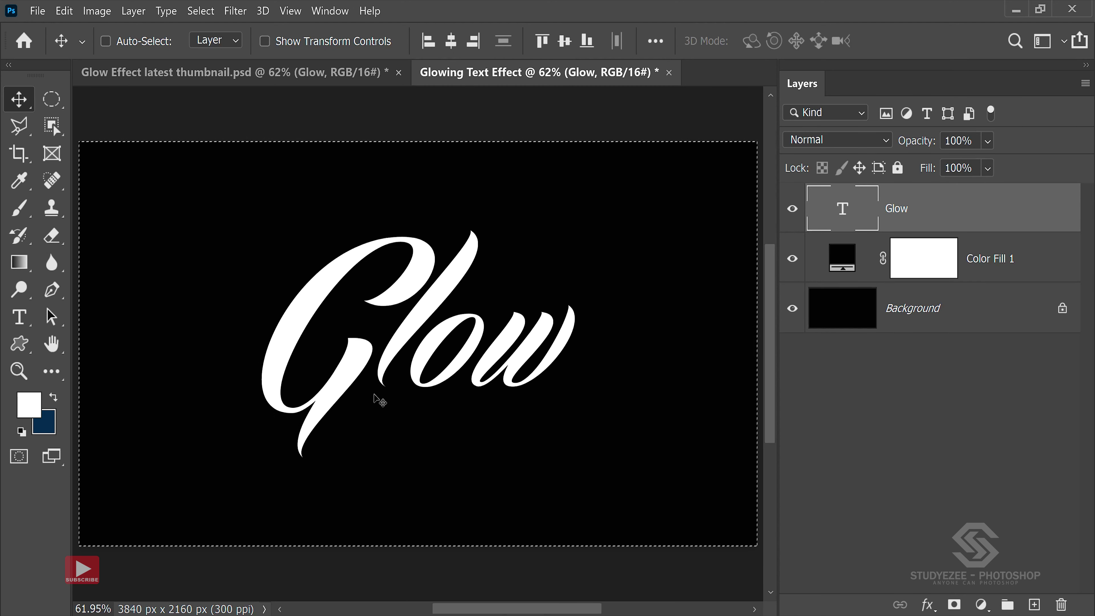
click(201, 10)
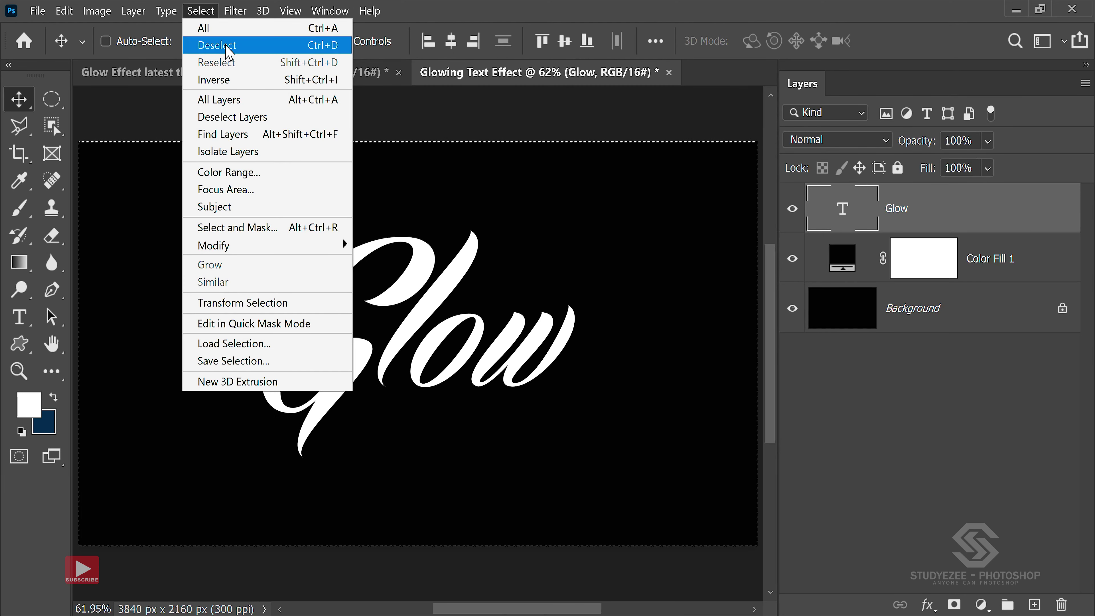
click(220, 45)
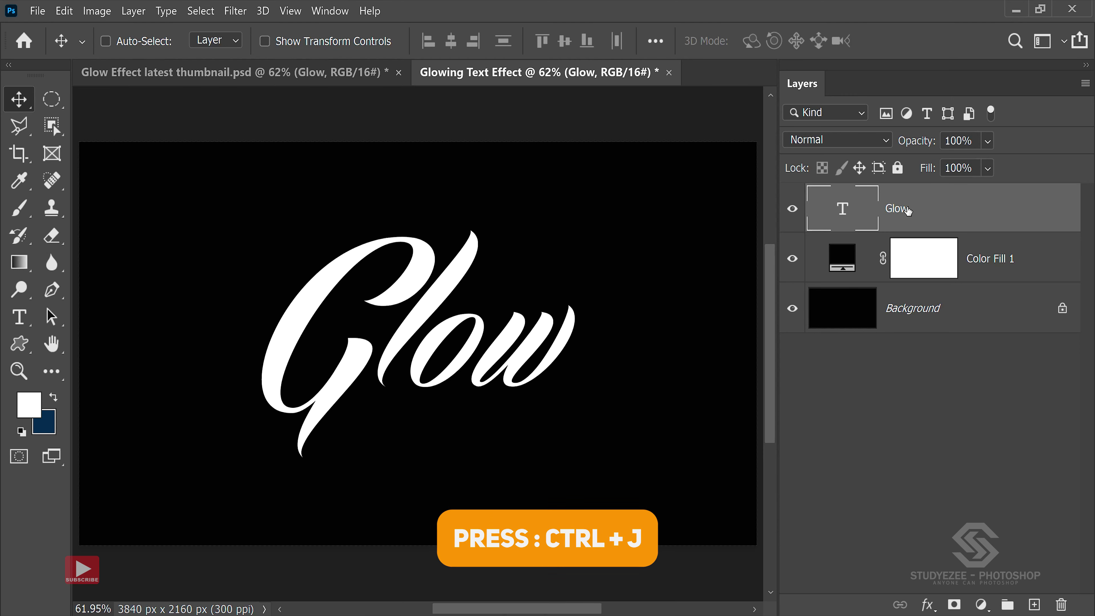
Step: Duplicate the Glow layer, hide the original, and convert Glow copy to a smart object
key(ctrl+j)
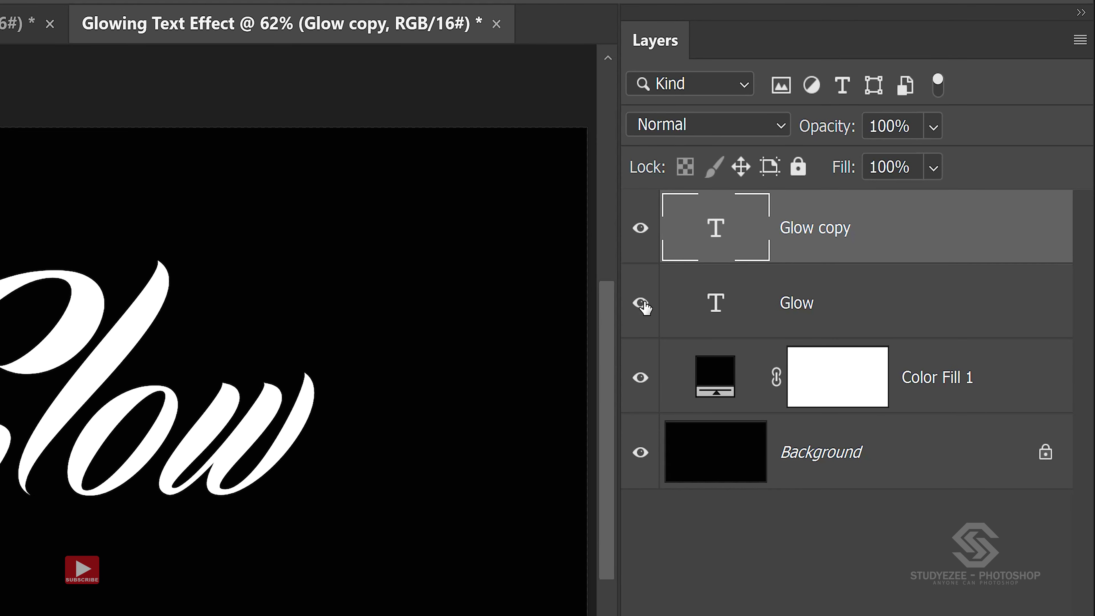
click(647, 307)
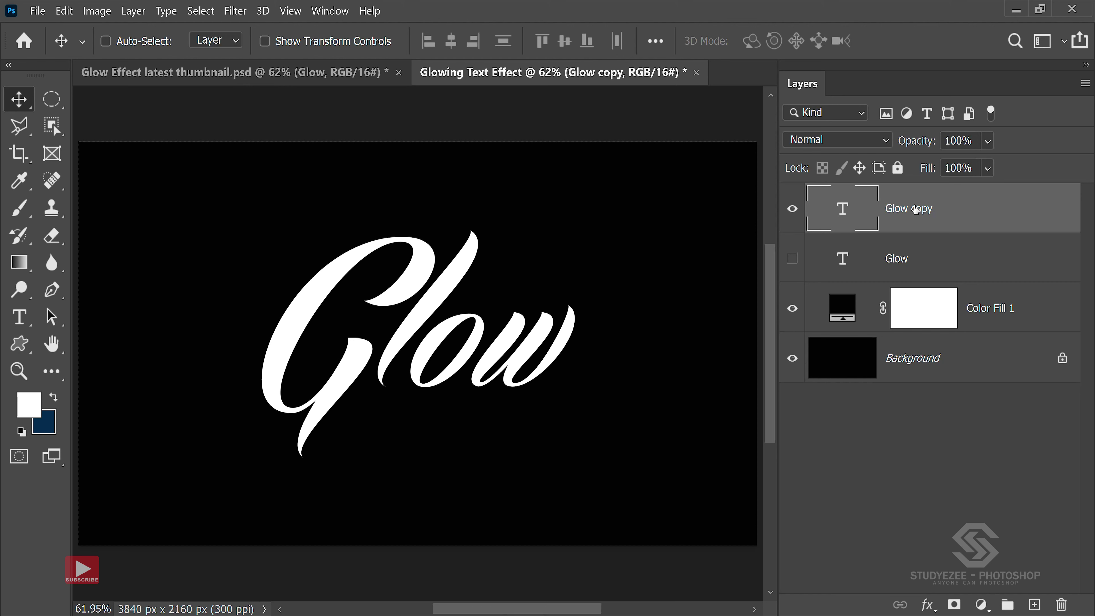
right_click(915, 209)
click(235, 11)
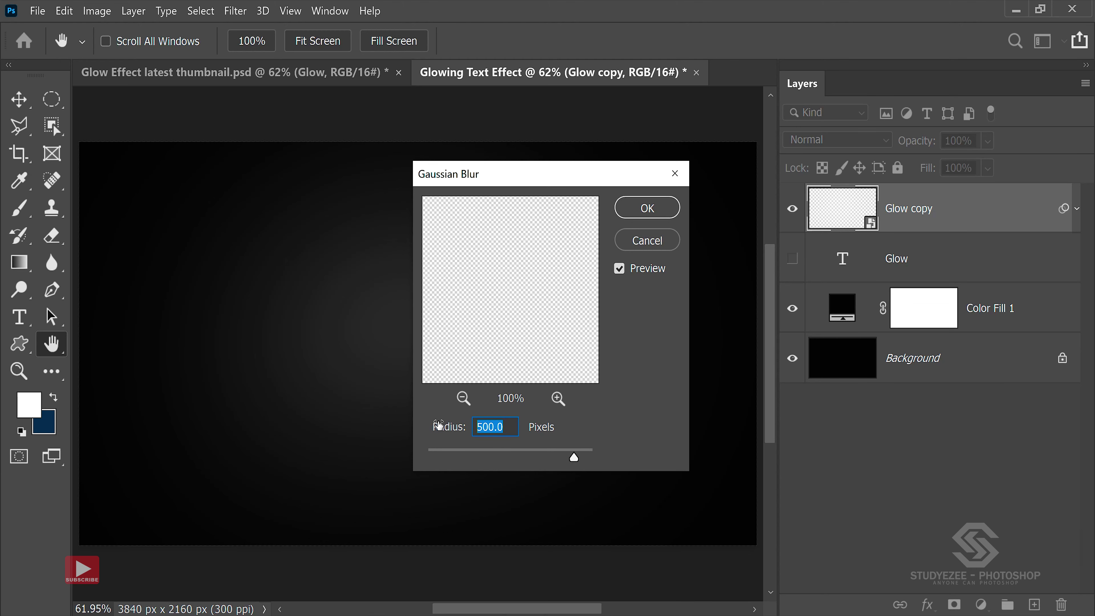
Step: Apply a 0.5 px Gaussian Blur smart filter to Glow copy
text(.5)
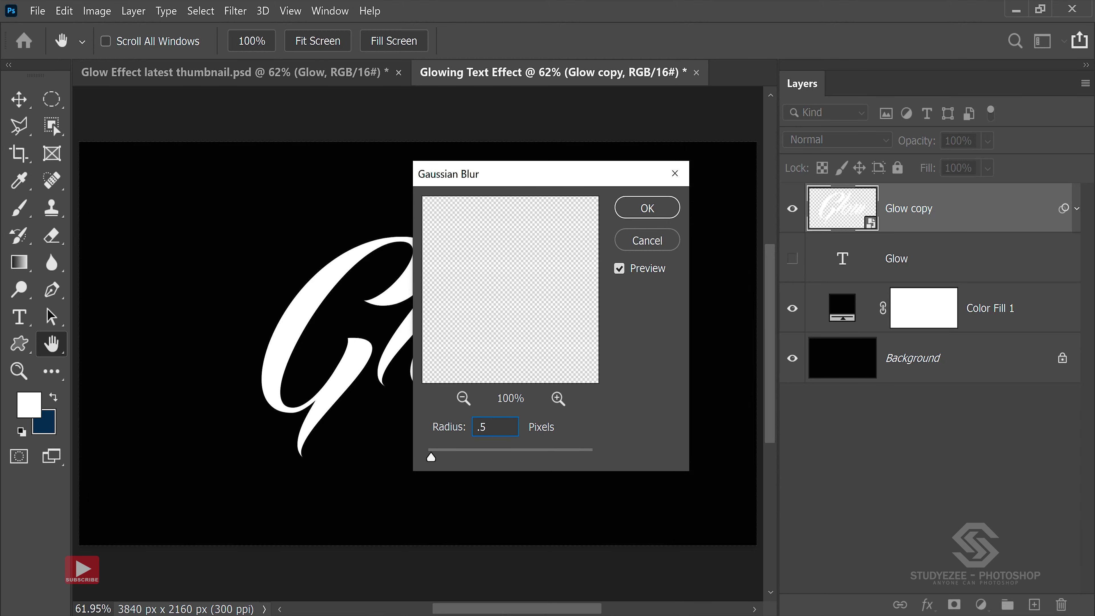
key(Return)
key(v)
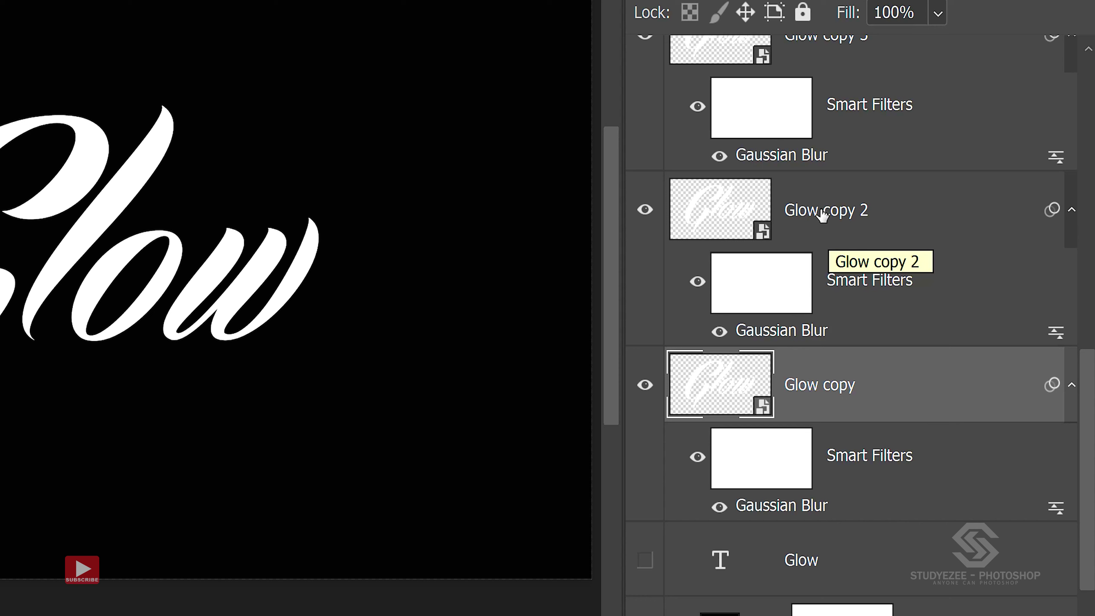
Step: Raise the Gaussian Blur smart filter radius on Glow copy 2 and Glow copy 3
click(821, 215)
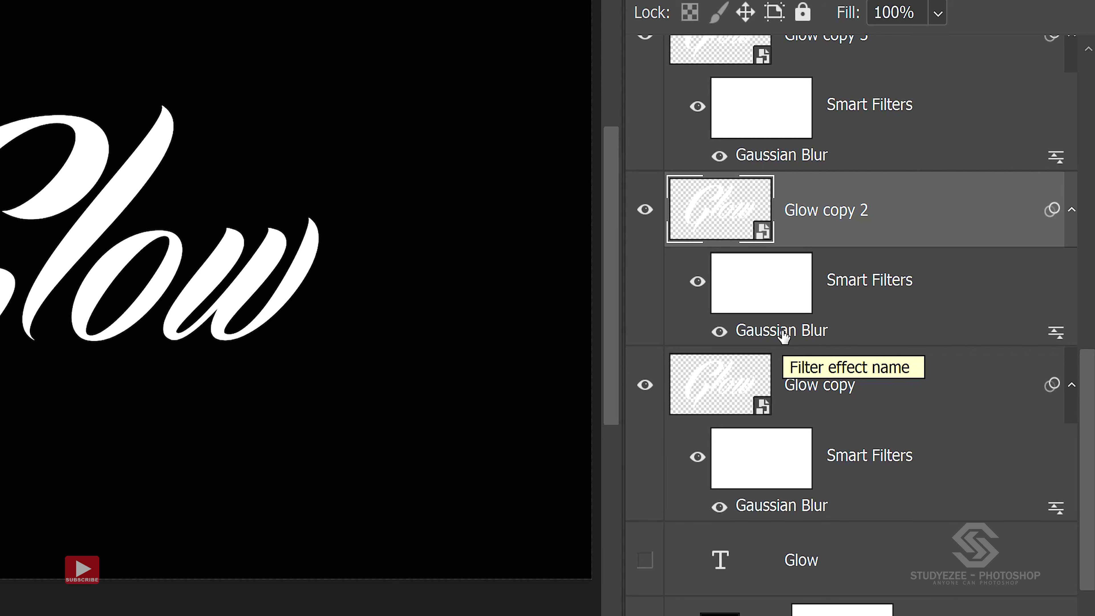
double_click(782, 332)
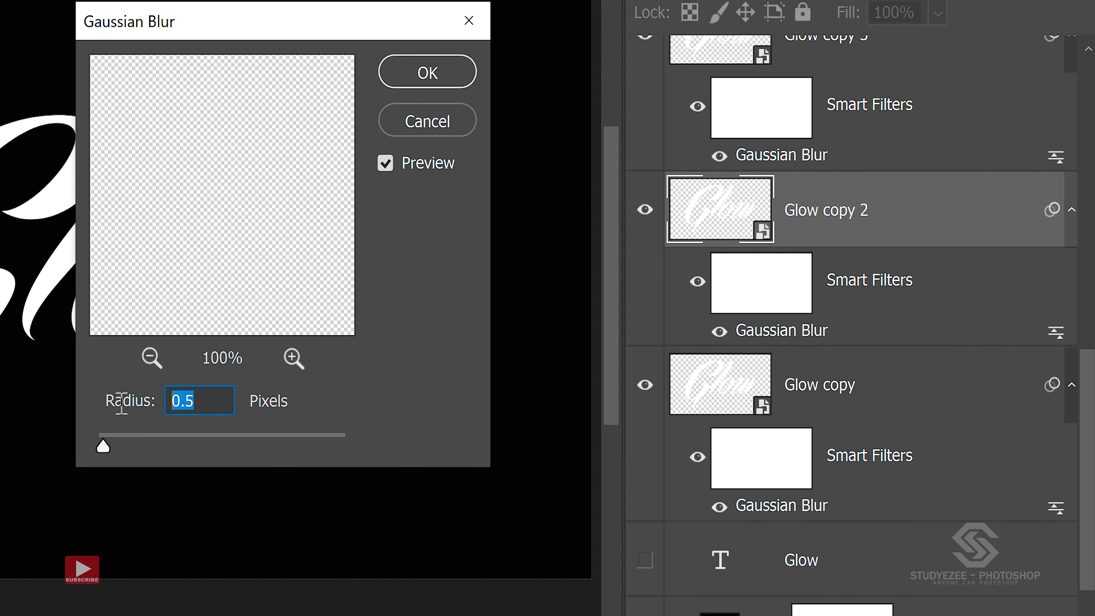
click(427, 71)
scroll(866, 152, up, 2)
click(802, 137)
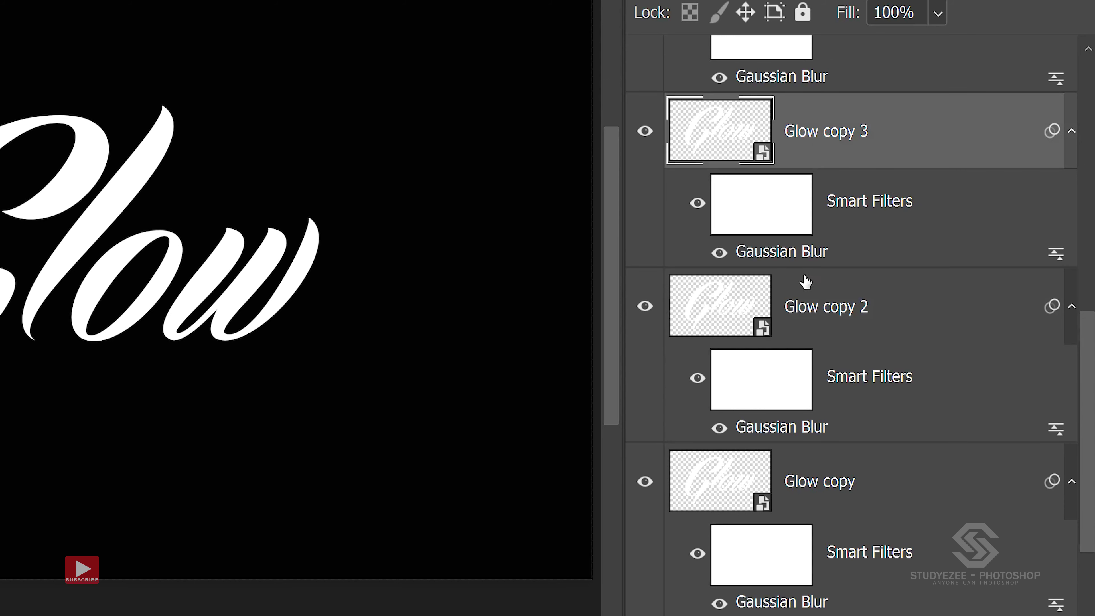
double_click(790, 255)
click(427, 71)
scroll(794, 146, up, 2)
click(795, 147)
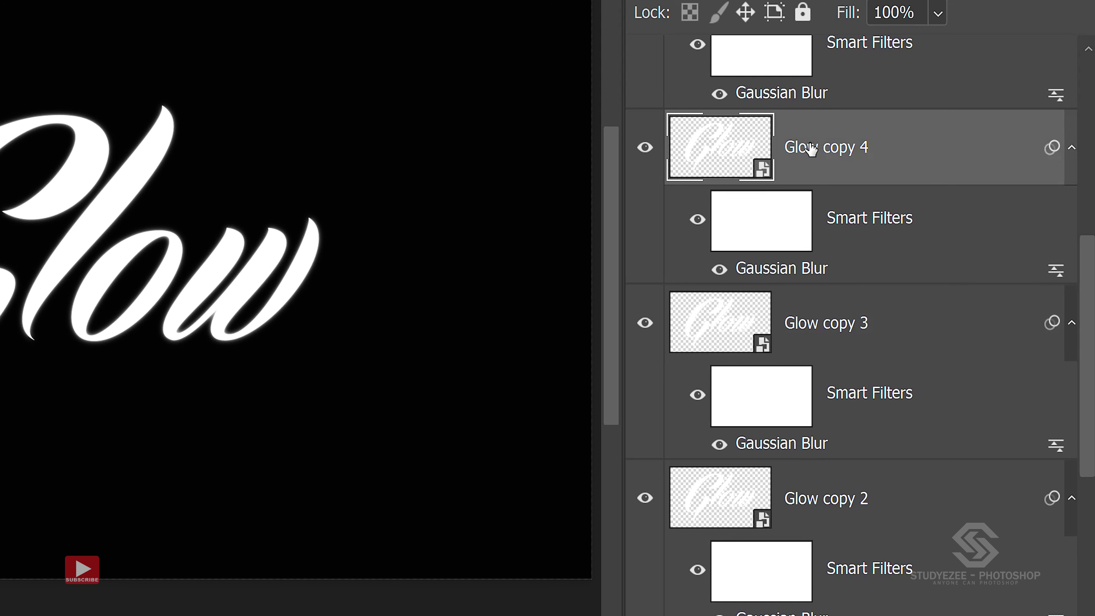
Step: Strengthen the Gaussian Blur smart filters on Glow copy 4 and Glow copy 5
double_click(783, 269)
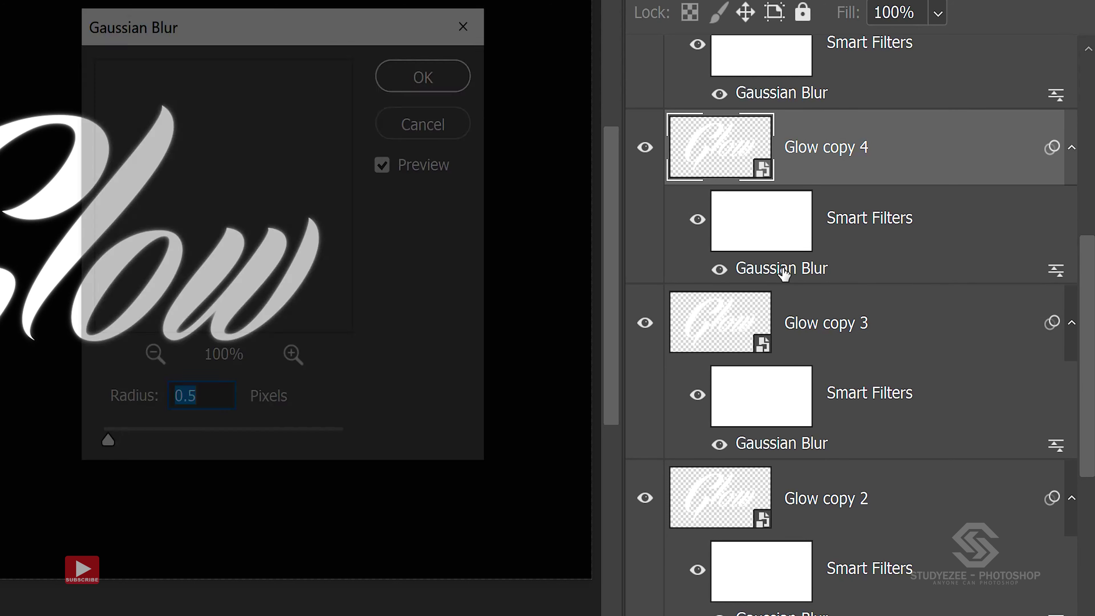
click(427, 72)
scroll(1085, 215, up, 4)
scroll(1085, 216, up, 1)
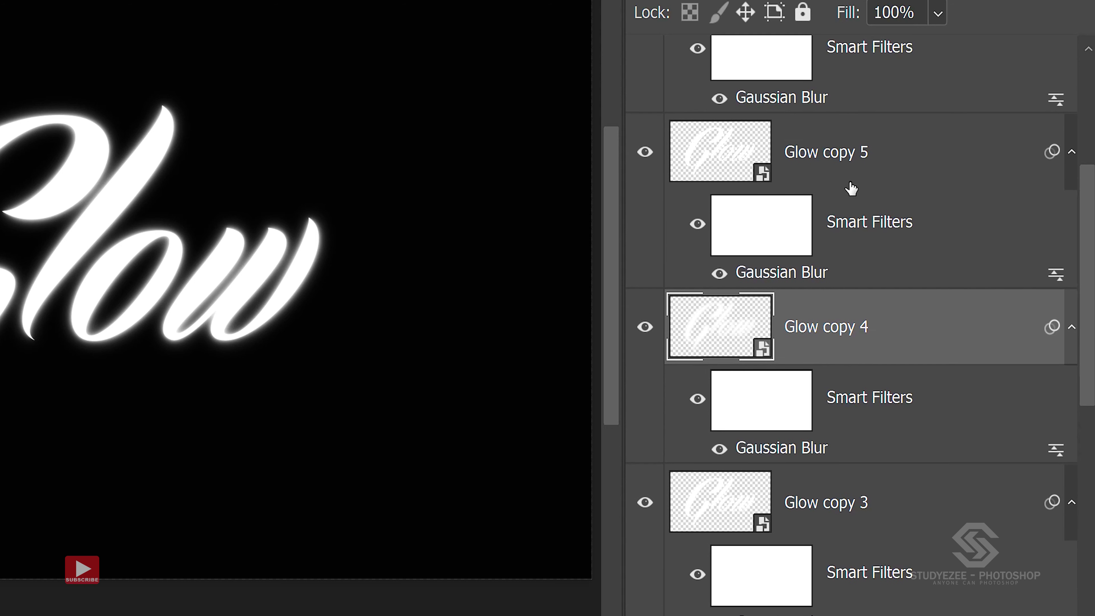
click(833, 158)
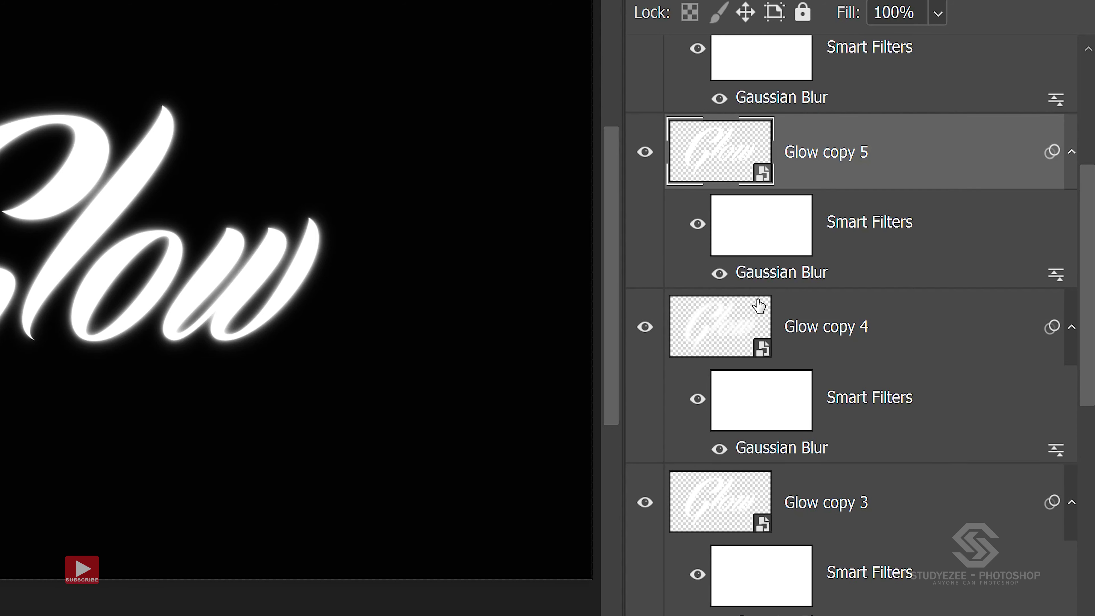
double_click(779, 276)
key(ctrl+j)
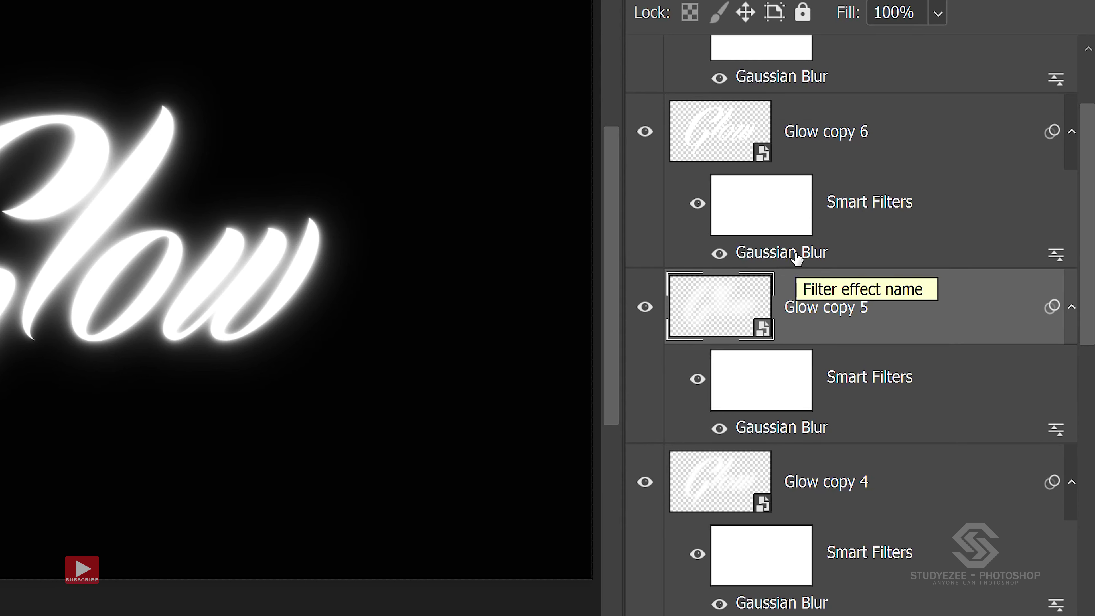
Step: Set Gaussian Blur radius to 250 px on Glow copy 6 and 500 px on Glow copy 7
click(824, 139)
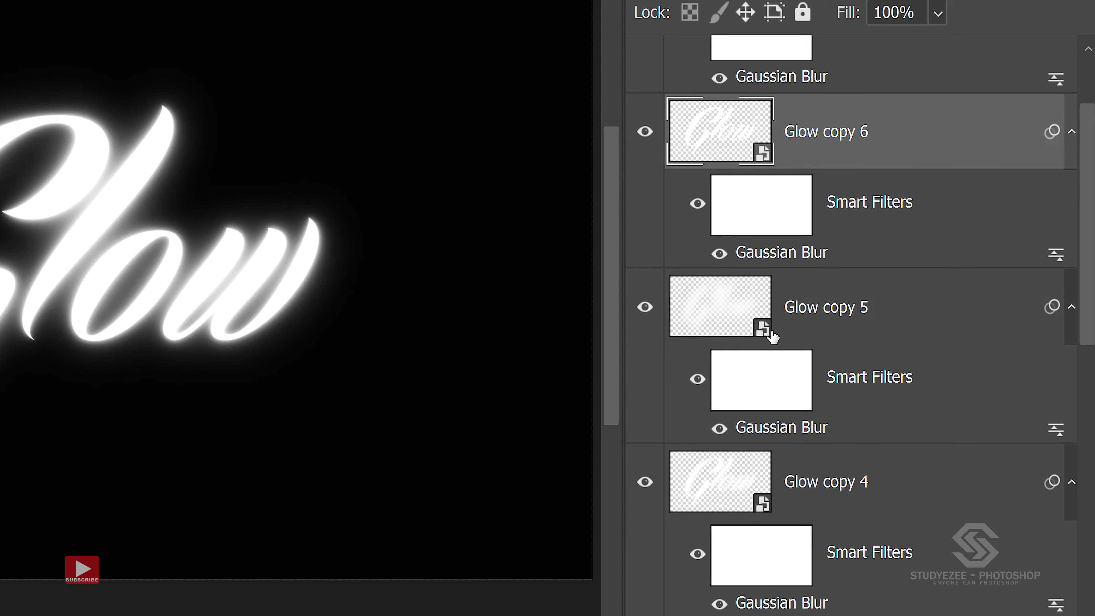
double_click(806, 253)
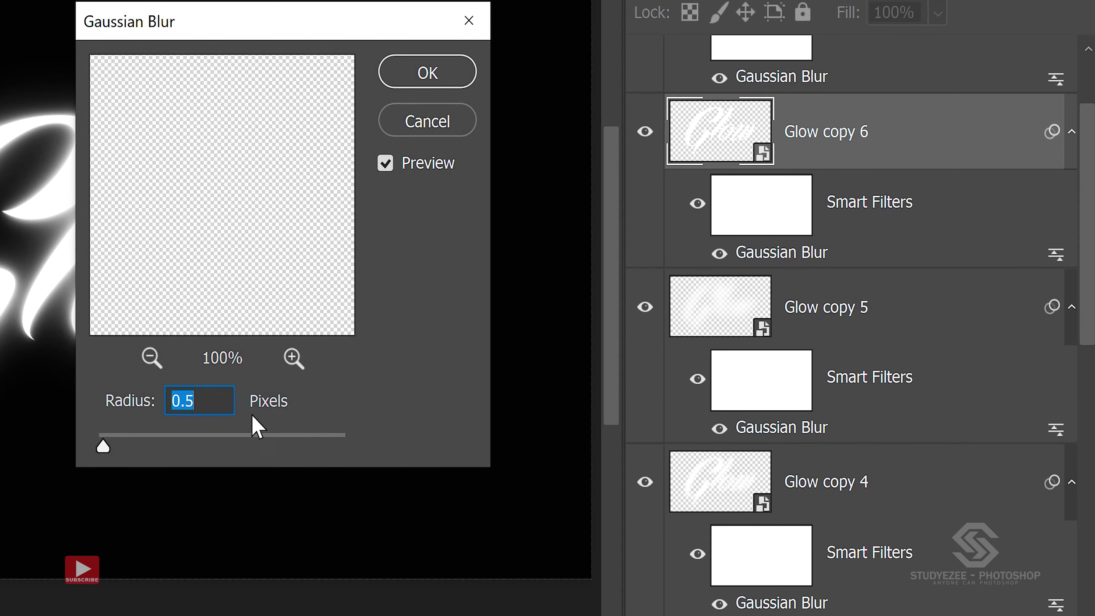
text(25)
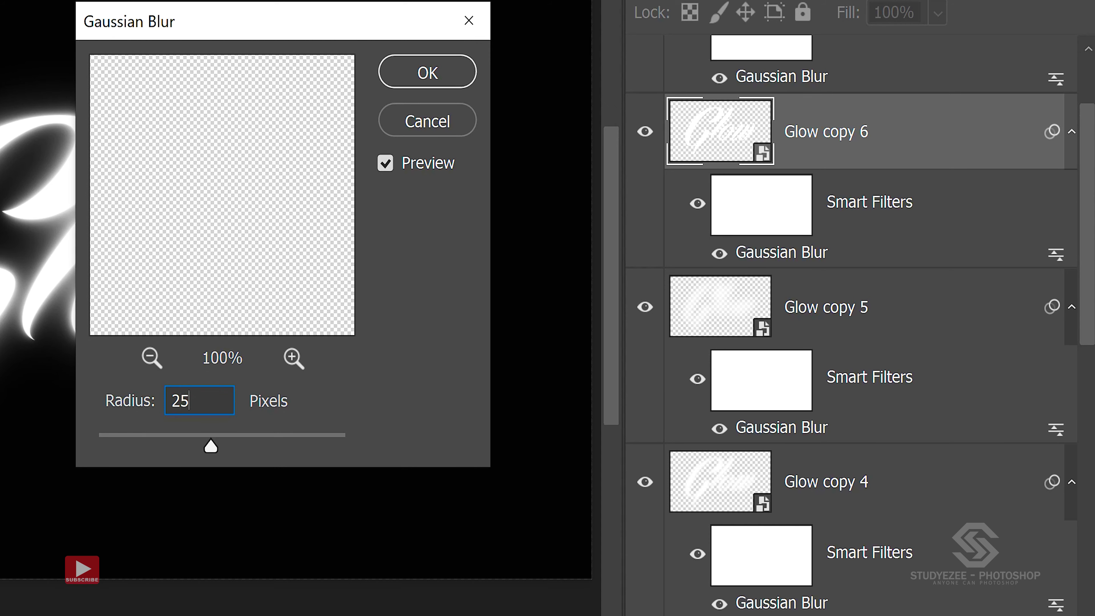
text(0)
click(428, 77)
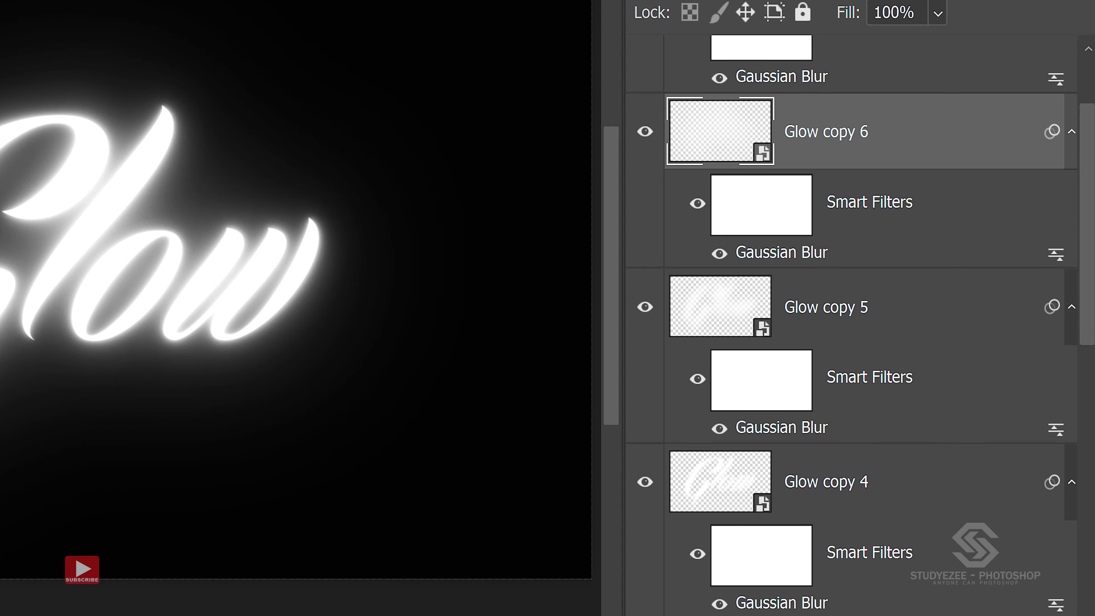
scroll(1091, 216, up, 3)
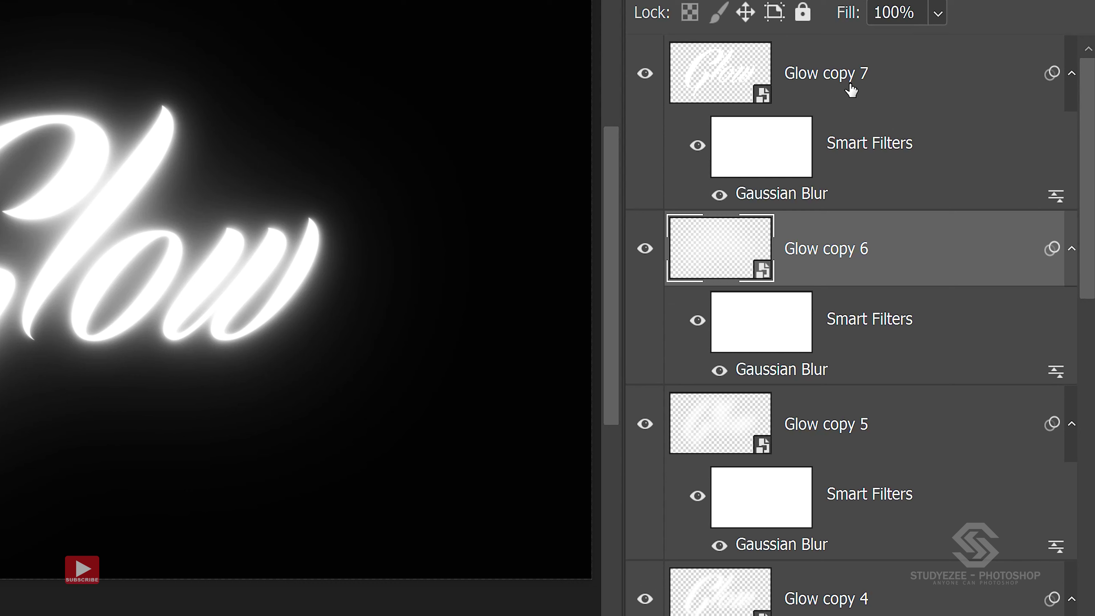
click(828, 74)
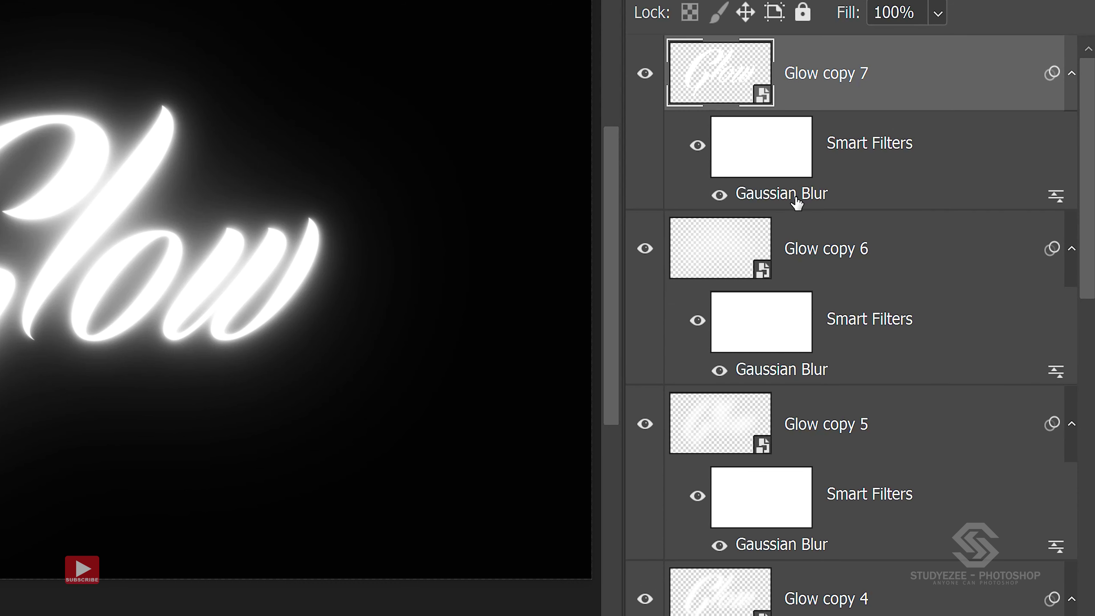
double_click(781, 193)
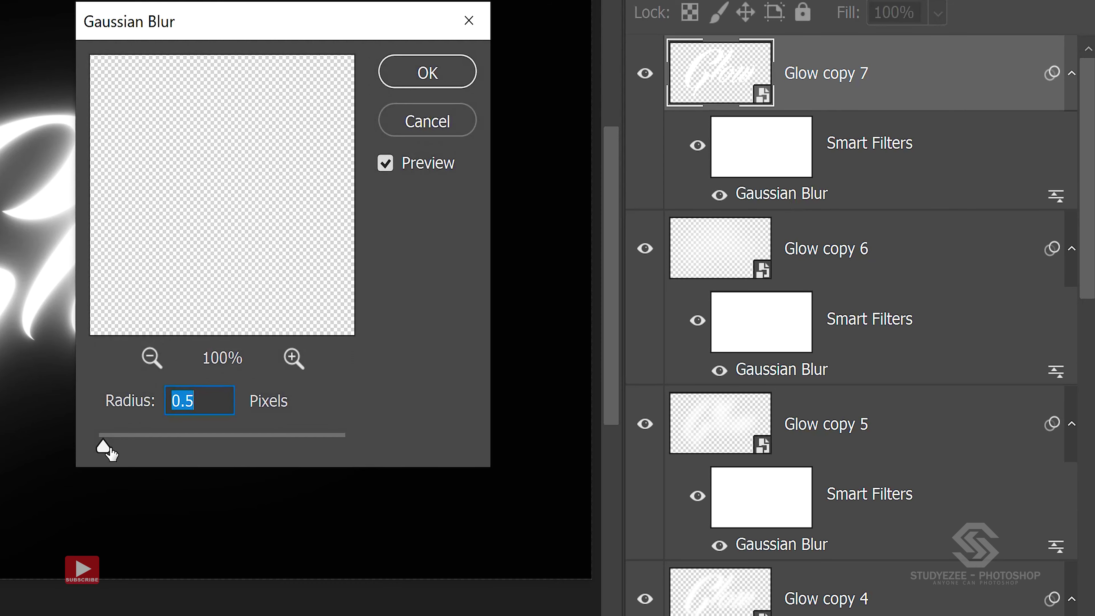
text(50)
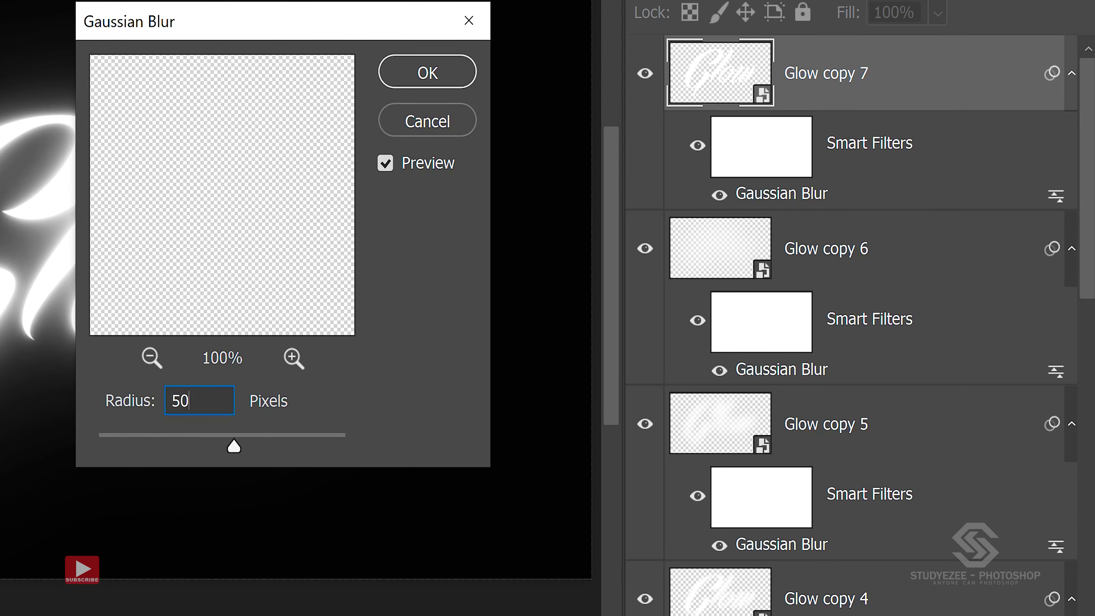
text(0)
click(423, 75)
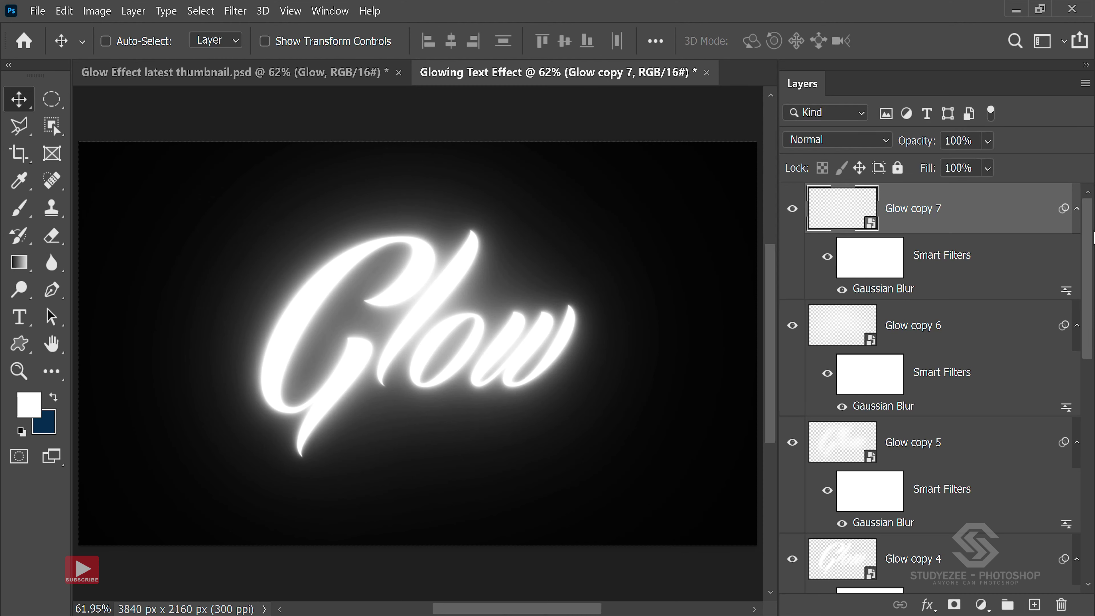
Step: Scroll down the Layers panel and select the hidden Glow text layer
drag(1088, 225, 1092, 432)
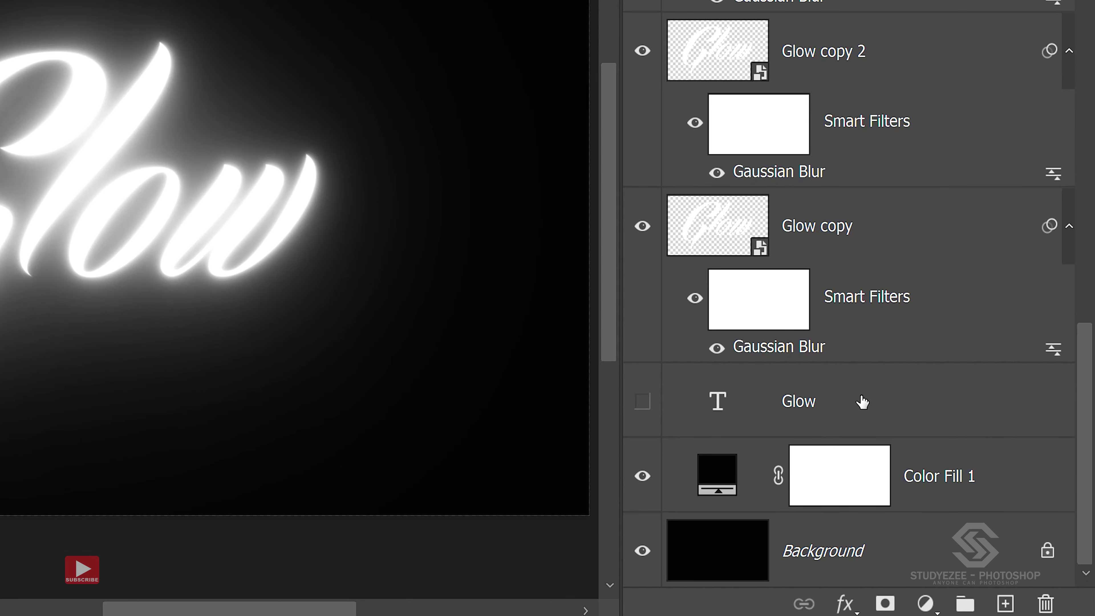
click(862, 401)
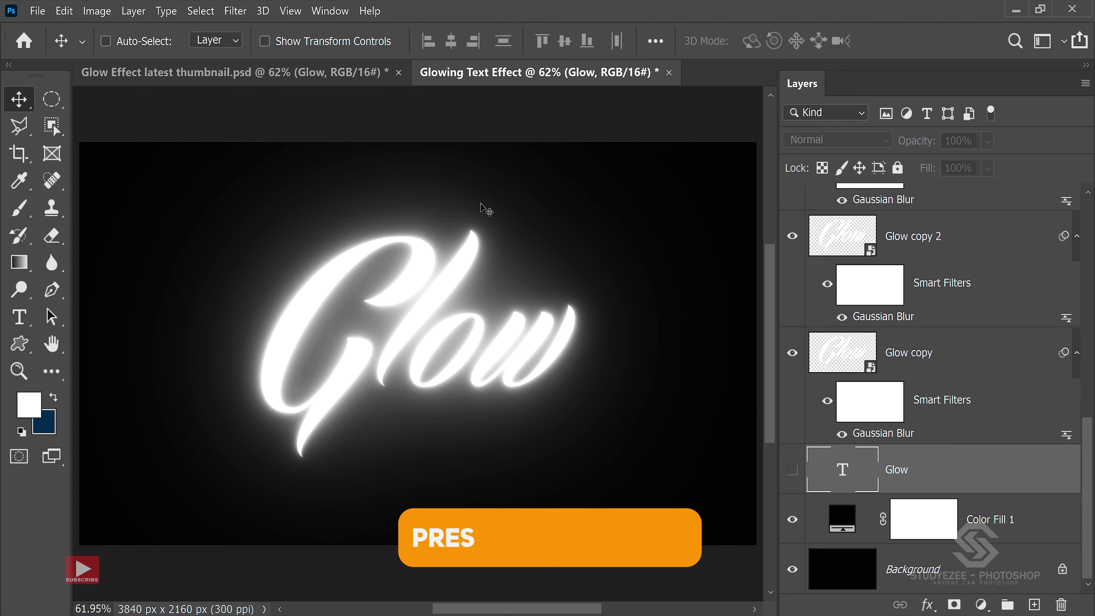
Step: Create a new empty layer named 'Clouds' above the Glow text
key(shift+ctrl+n)
key(shift+ctrl+n)
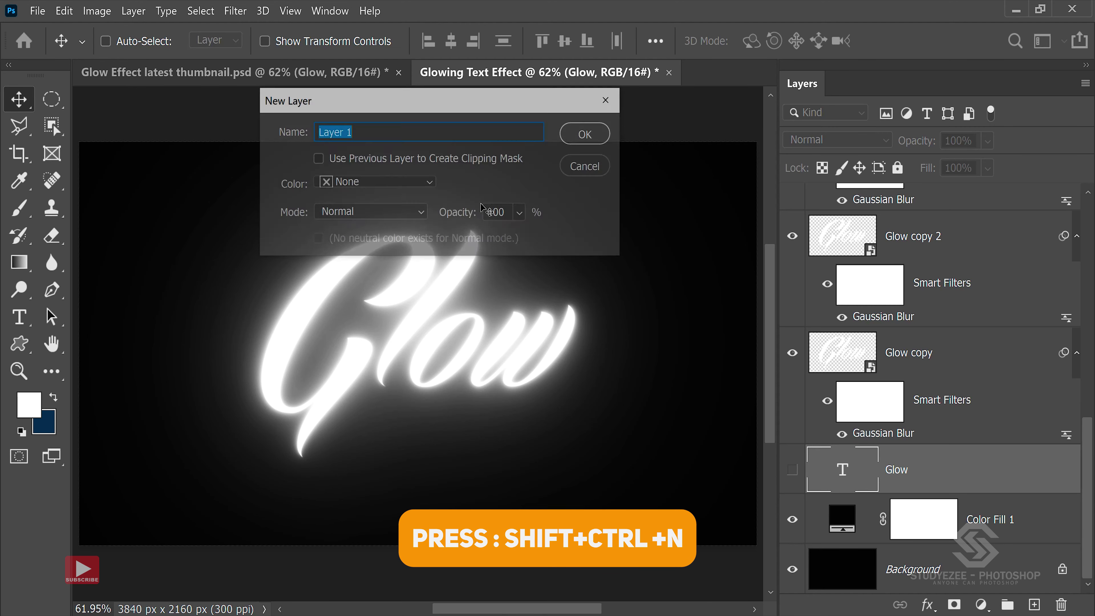
drag(486, 104, 561, 242)
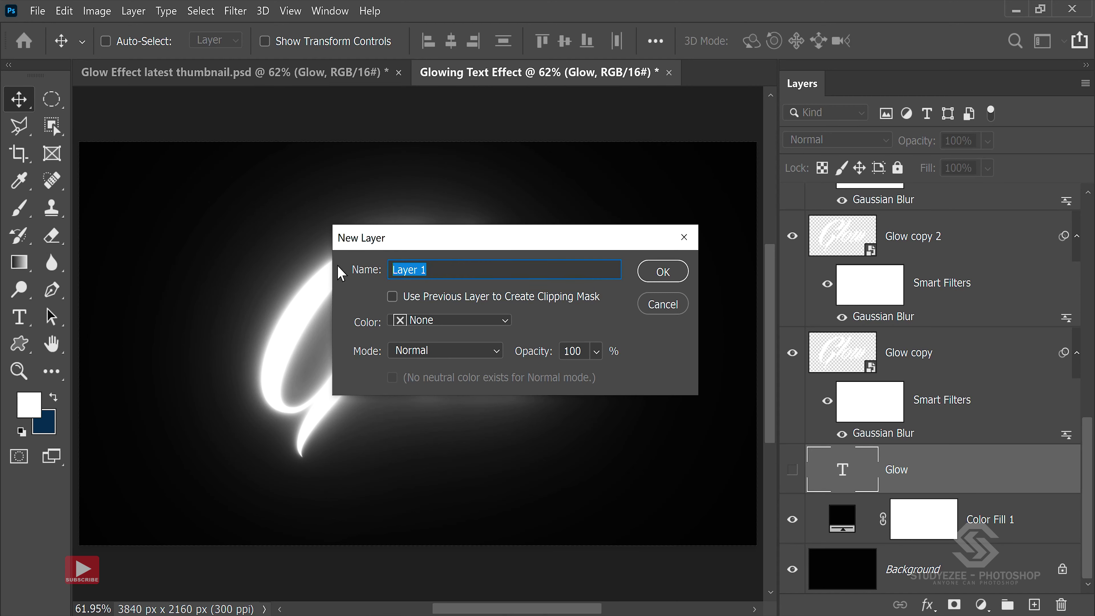
text(Clouds)
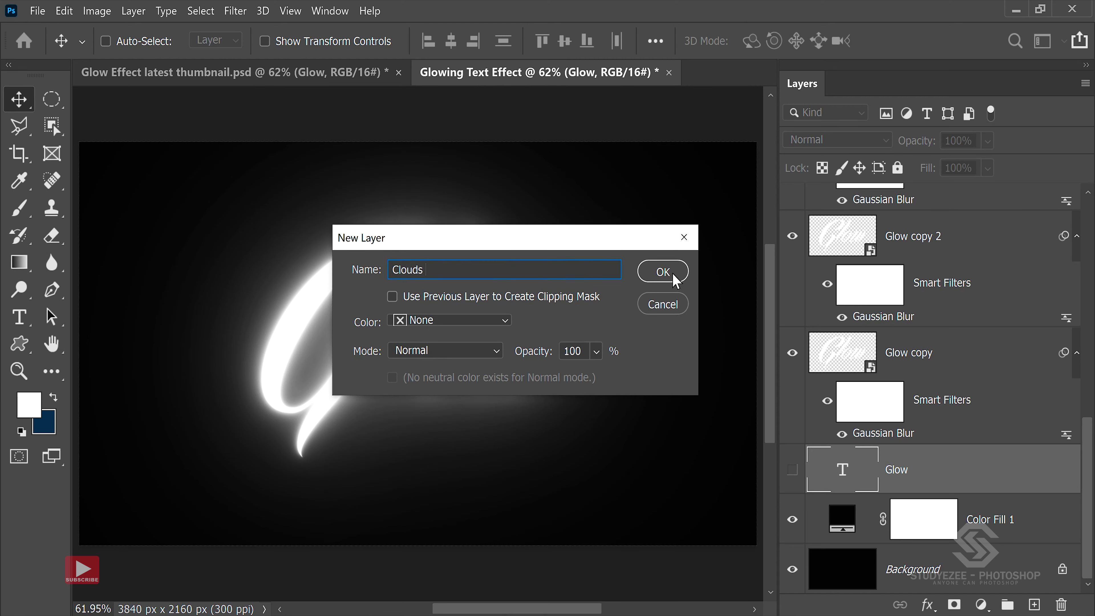
click(663, 272)
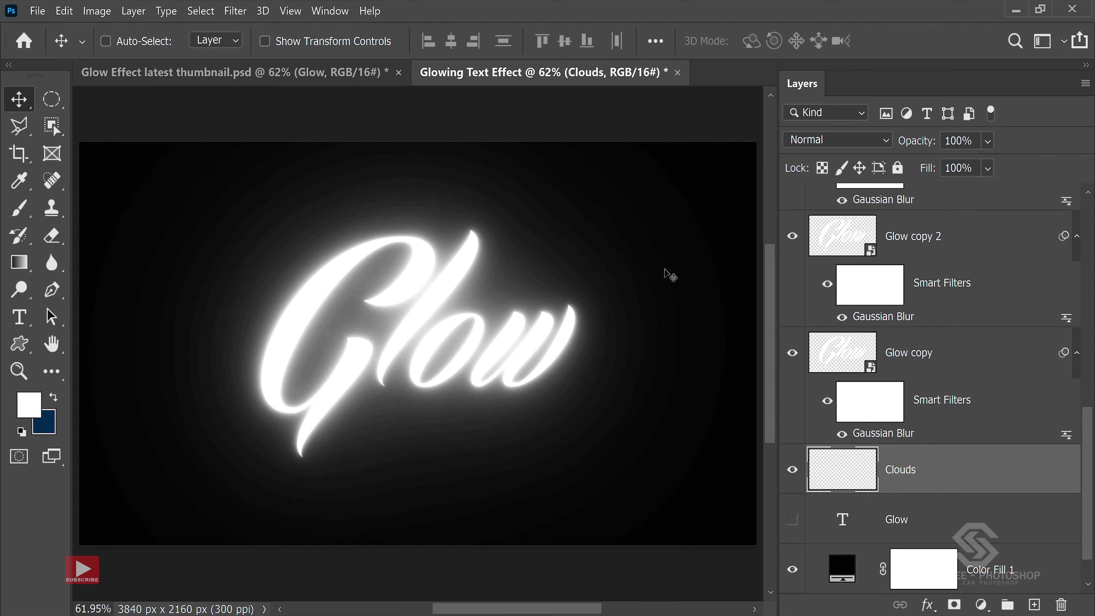
Step: Fill the Clouds layer with the Render > Clouds filter
click(234, 11)
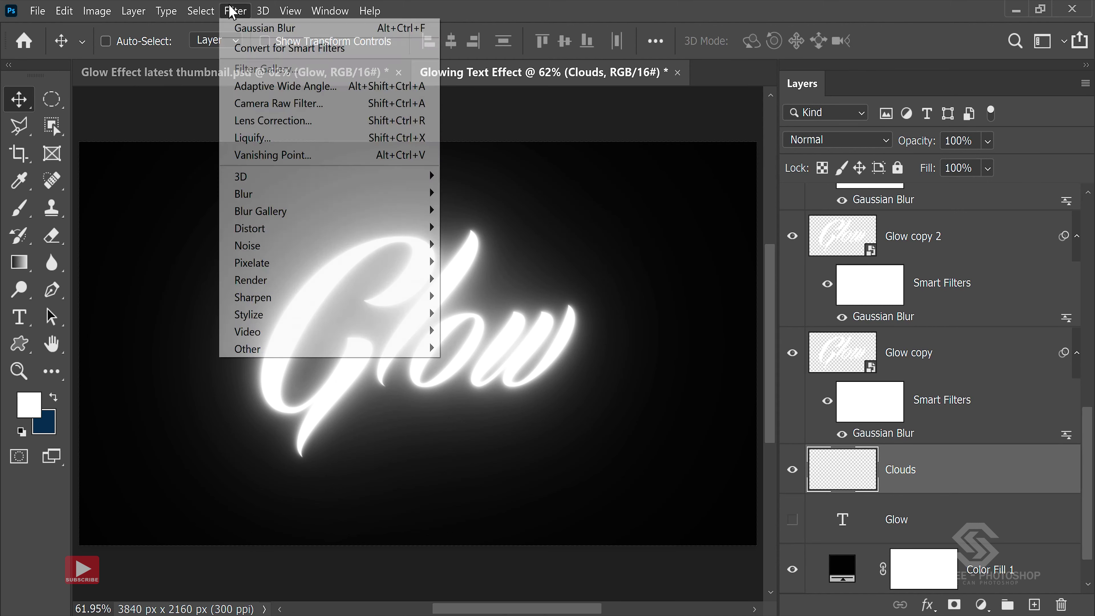
mouse_move(250, 280)
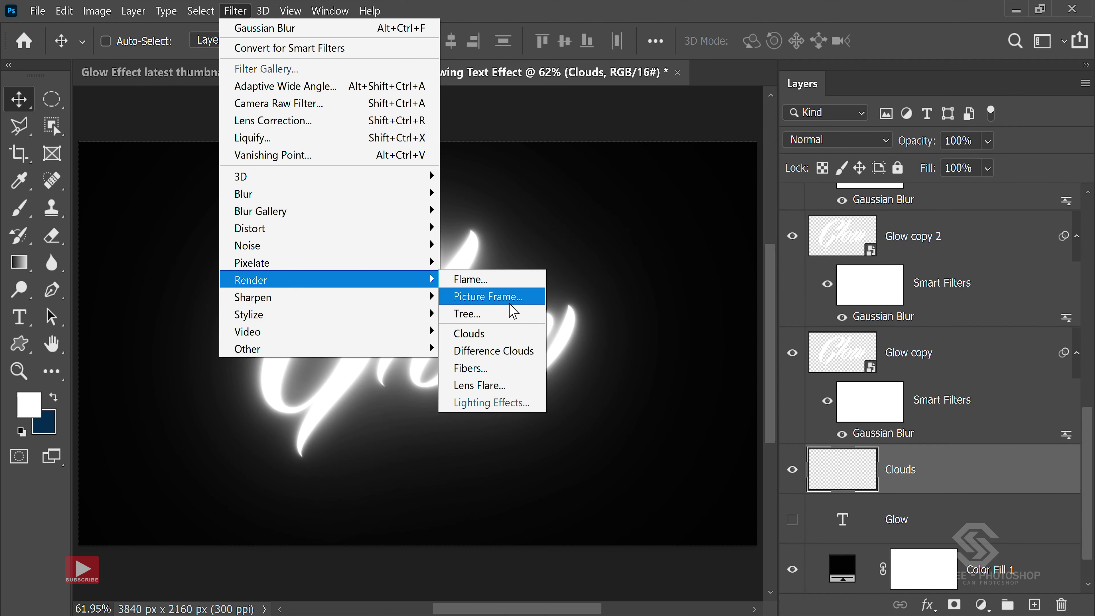
click(503, 337)
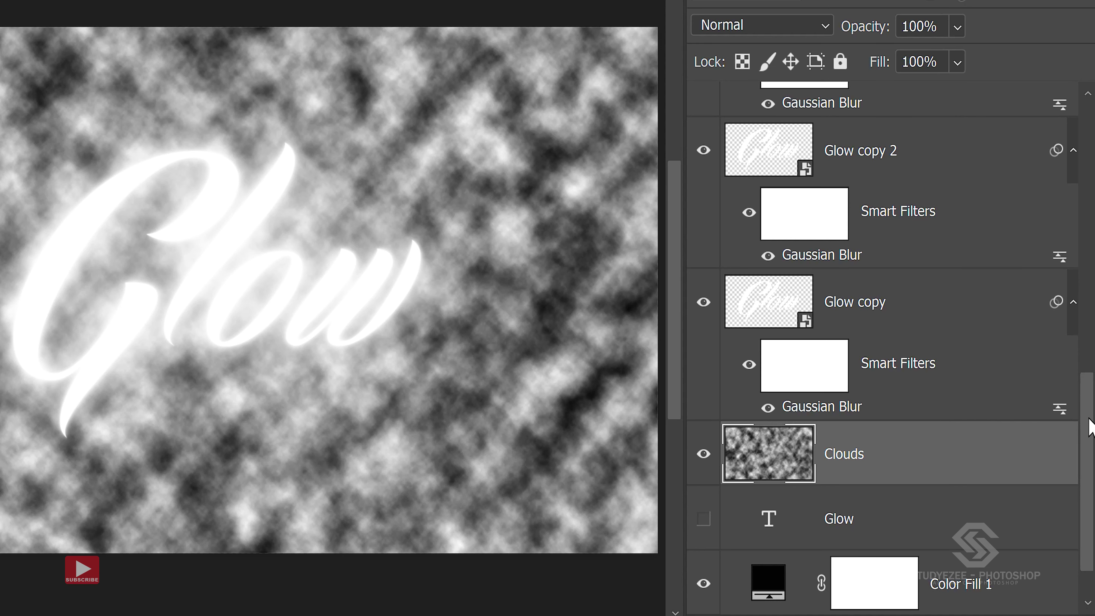
scroll(1087, 420, up, 3)
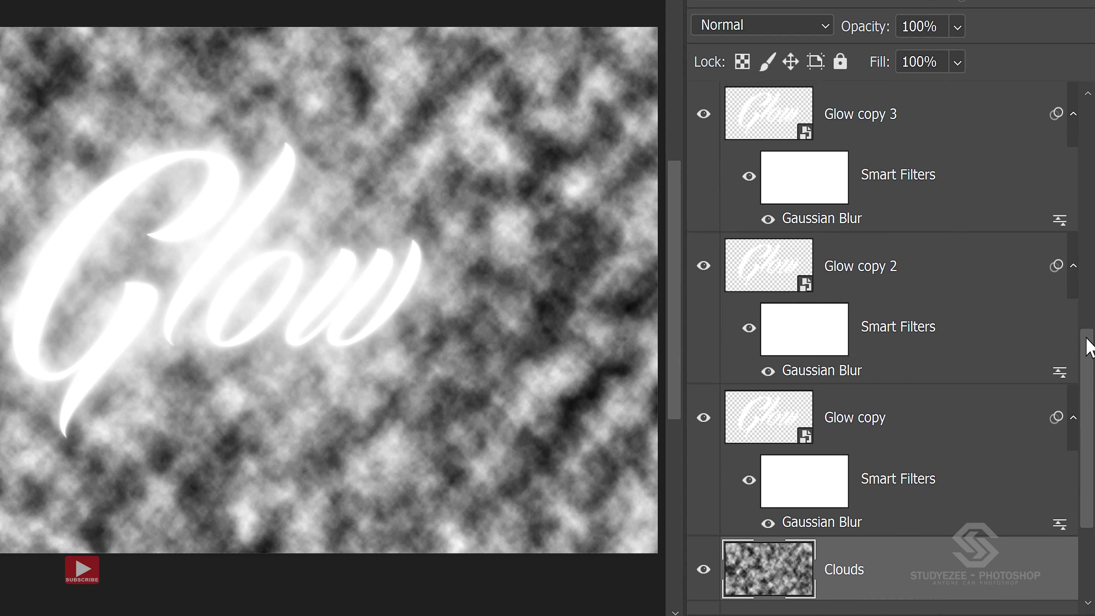
drag(1085, 365, 1085, 337)
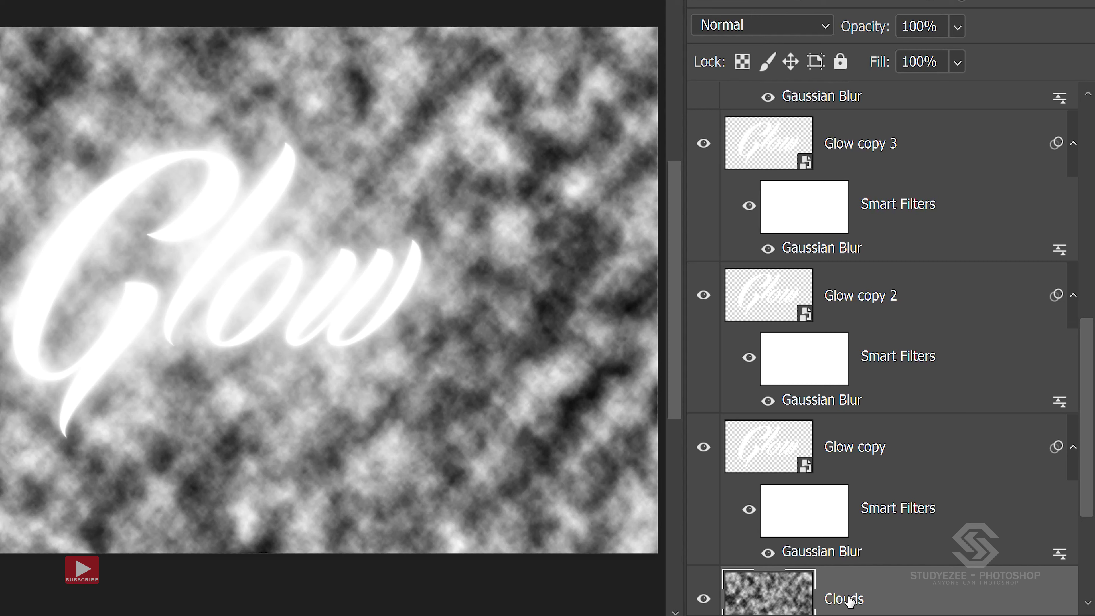
Step: Move the Clouds layer above Glow copy 3 in the Layers panel
drag(848, 600, 834, 119)
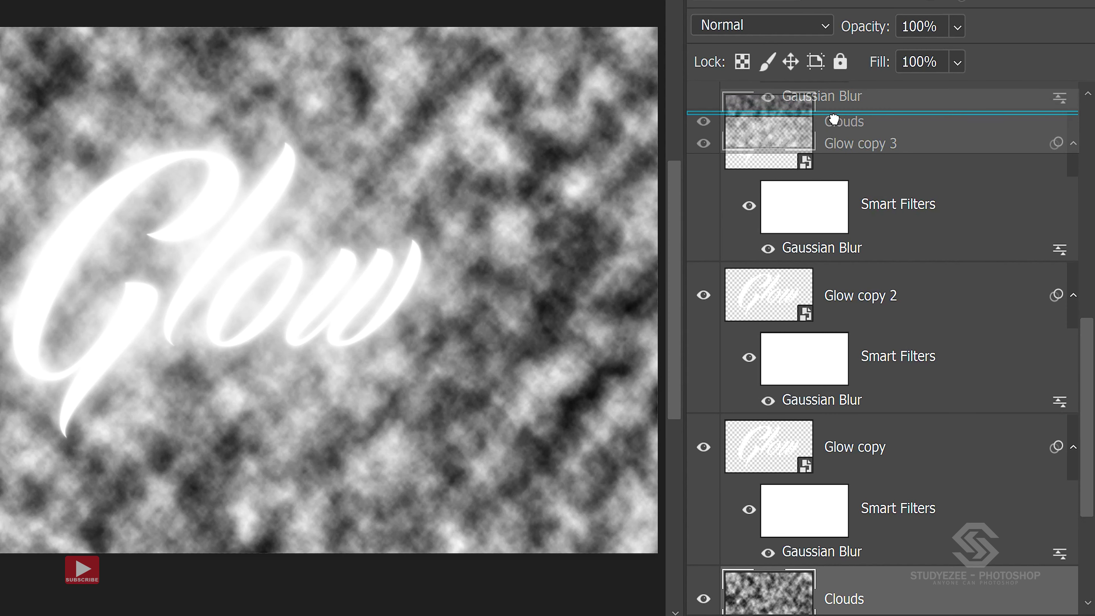
drag(834, 119, 842, 113)
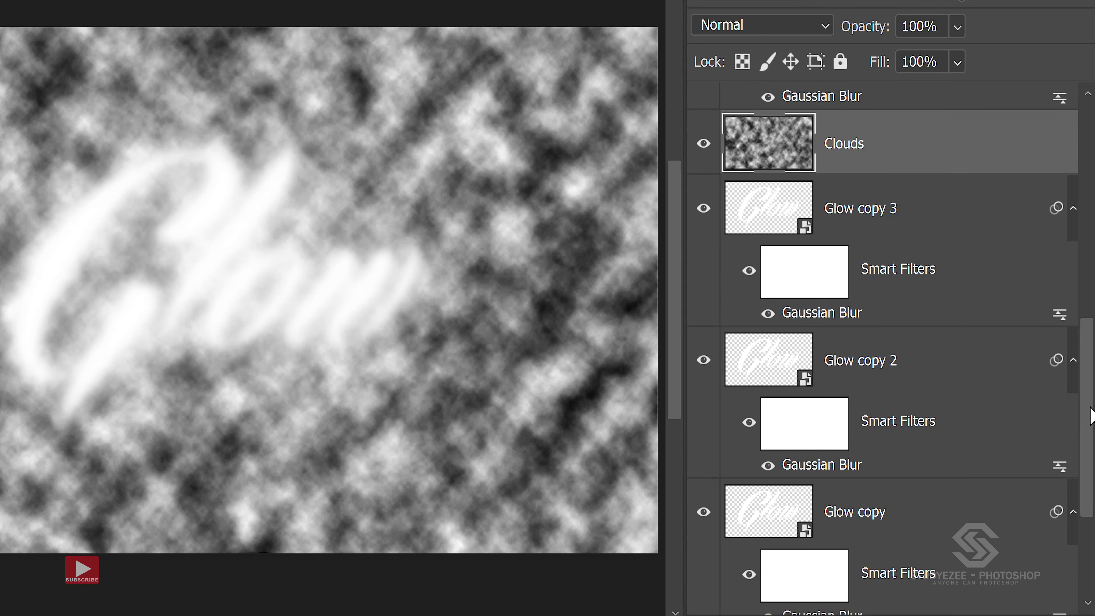
scroll(1093, 392, up, 2)
scroll(1093, 392, up, 2)
scroll(1093, 392, up, 2)
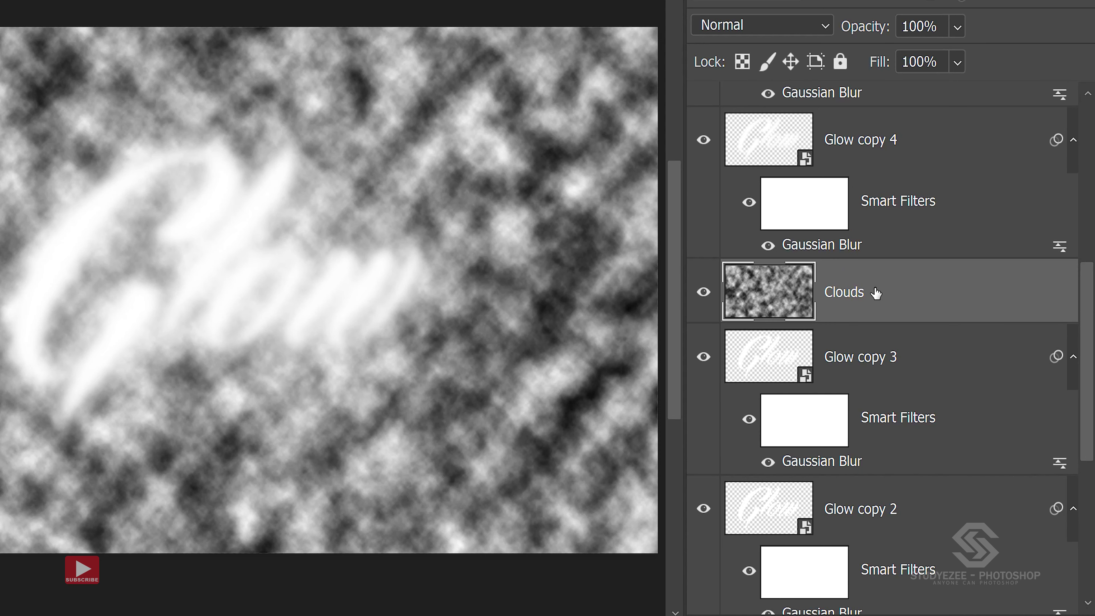
Step: Set the Clouds layer to Multiply blend mode at 65% opacity
click(755, 26)
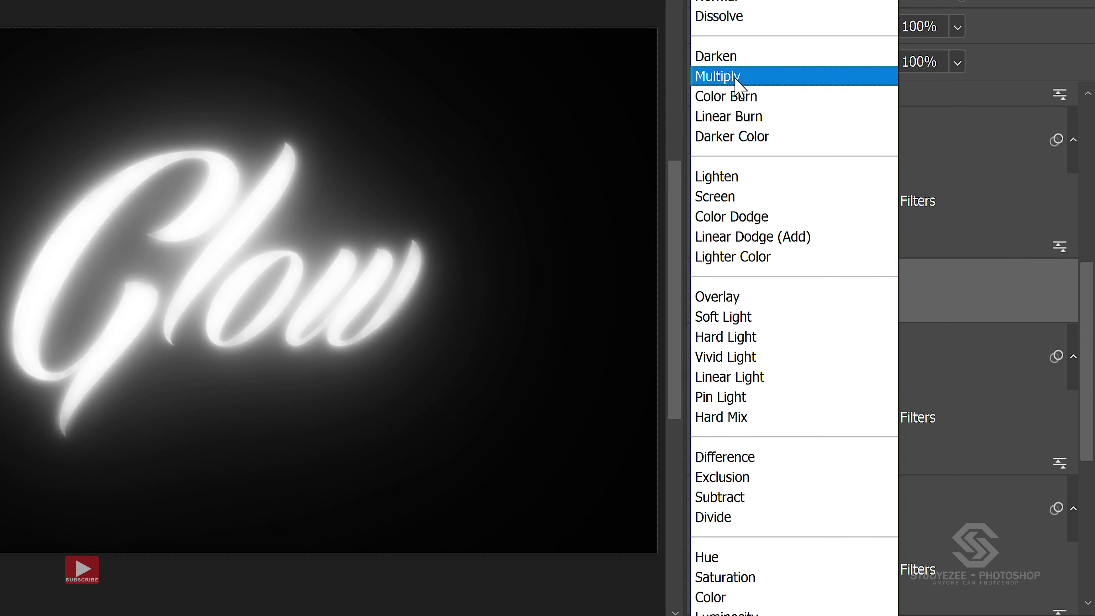
click(734, 77)
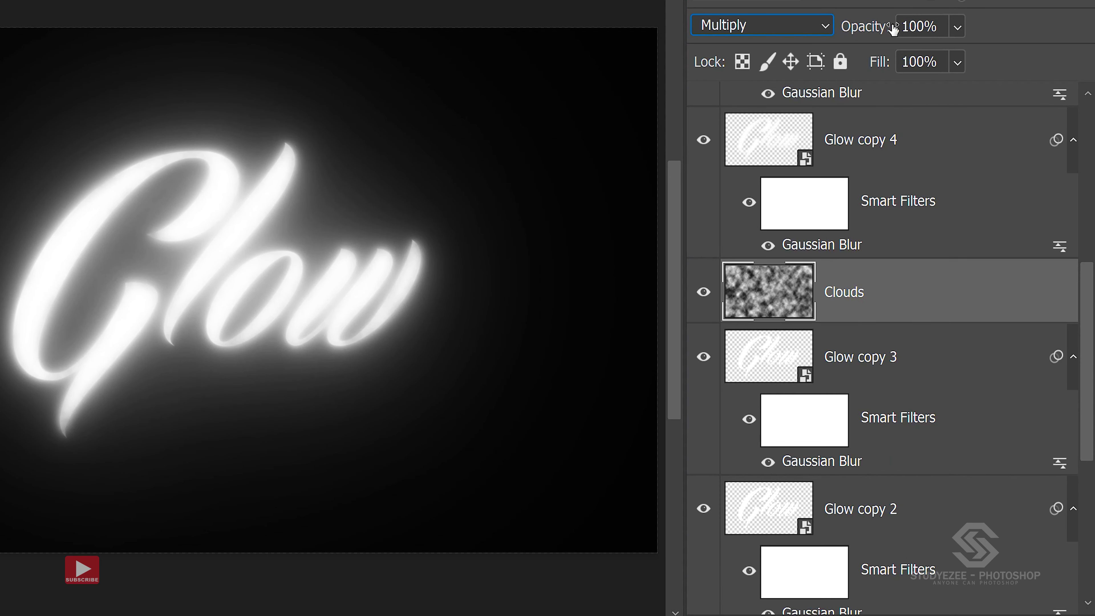
click(940, 27)
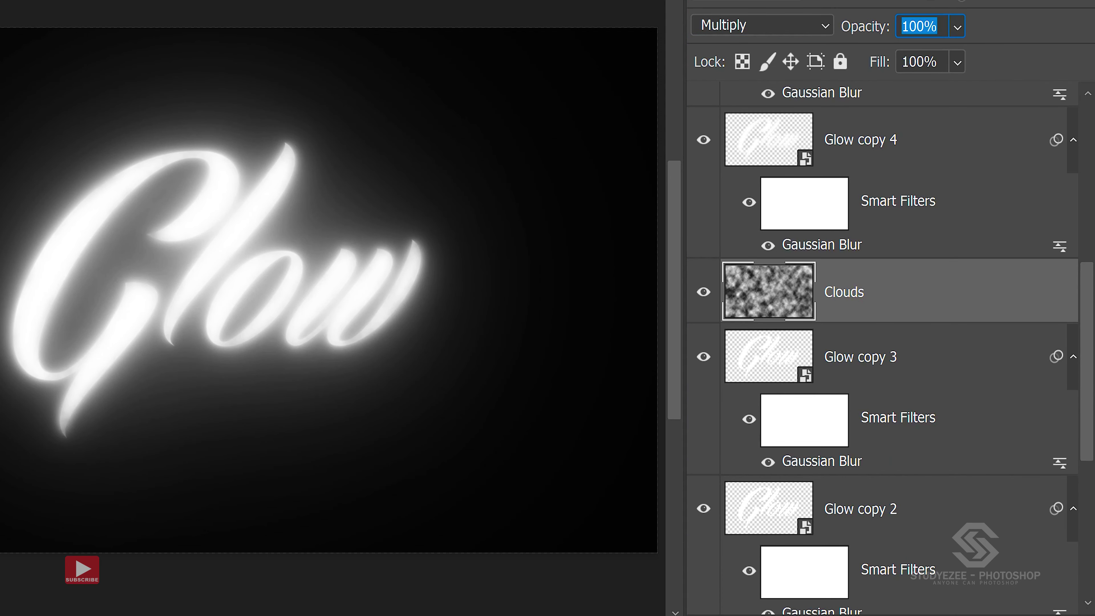
text(65)
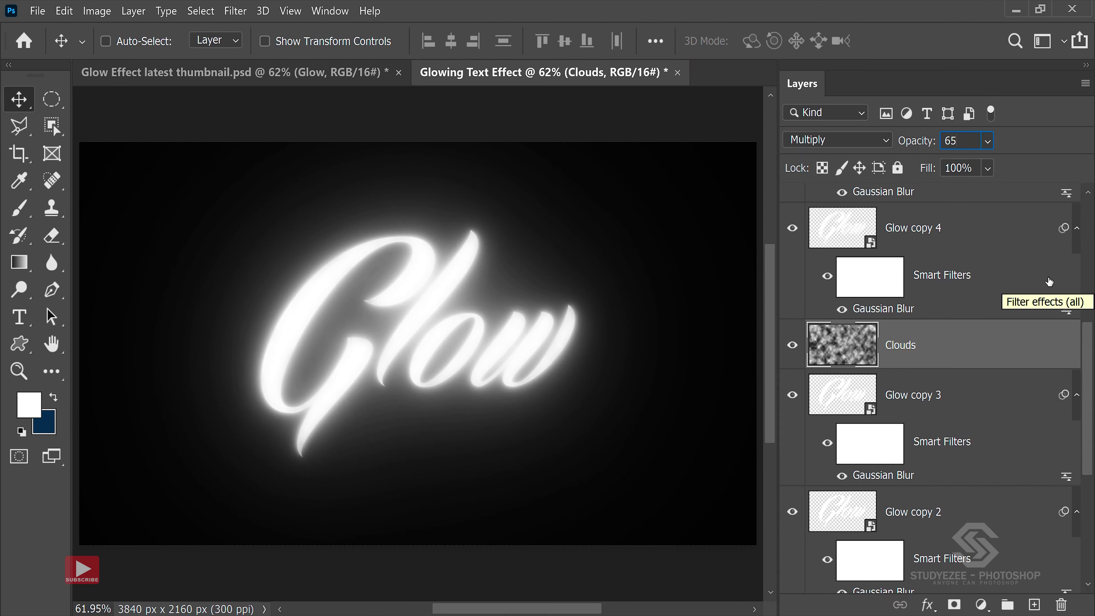
key(Return)
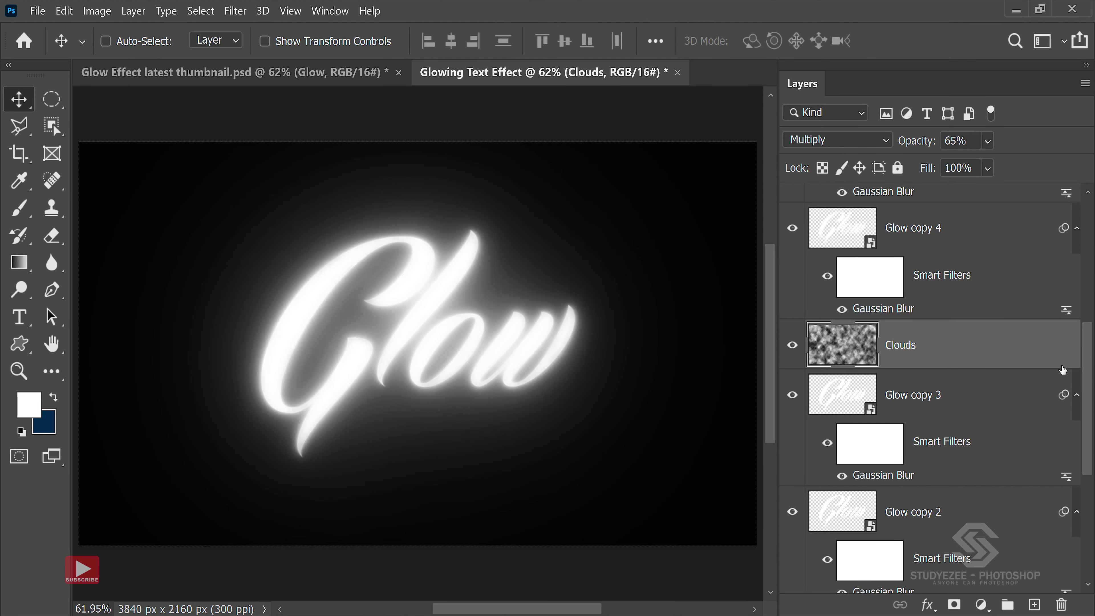
drag(1088, 388, 1090, 235)
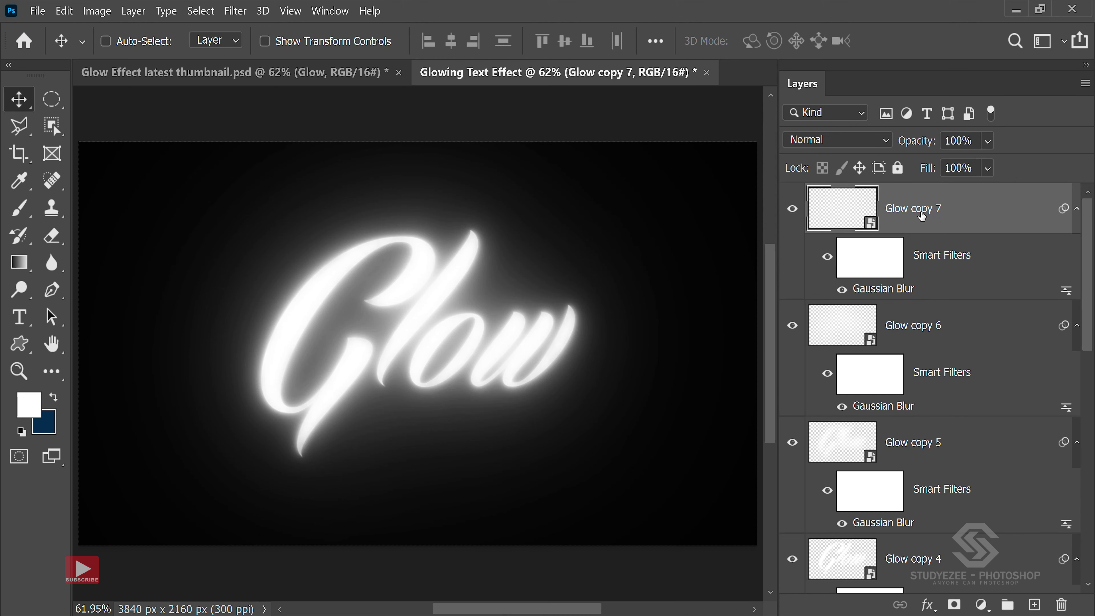
Step: Select Glow copy 7, then Shift-select down to the Glow text layer to include every glow layer
click(909, 208)
scroll(1090, 248, down, 2)
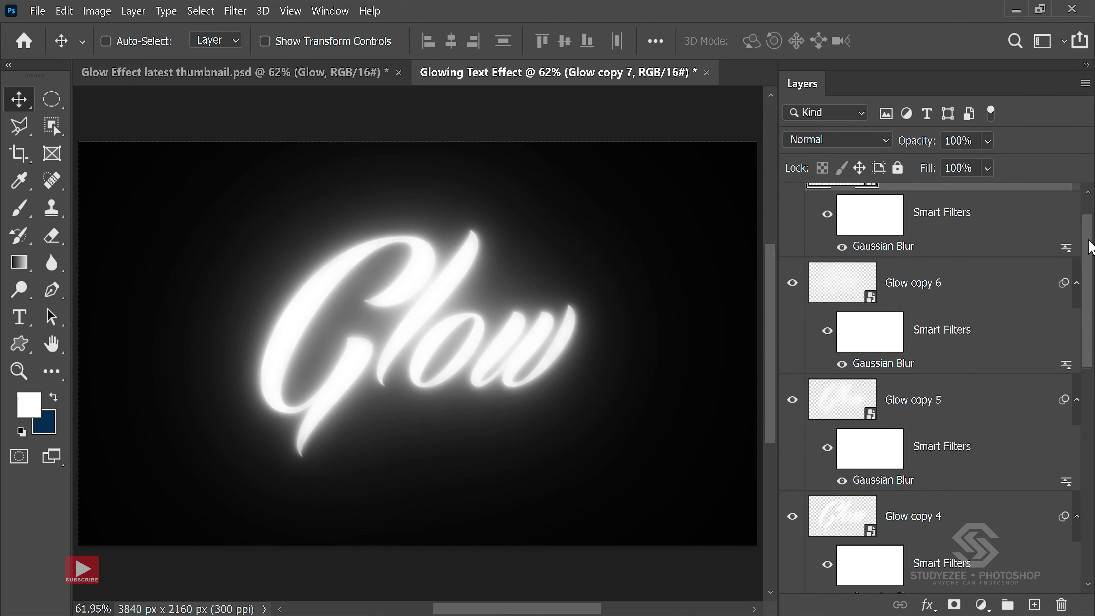
scroll(1091, 244, down, 1)
scroll(1091, 249, down, 2)
scroll(1090, 248, down, 5)
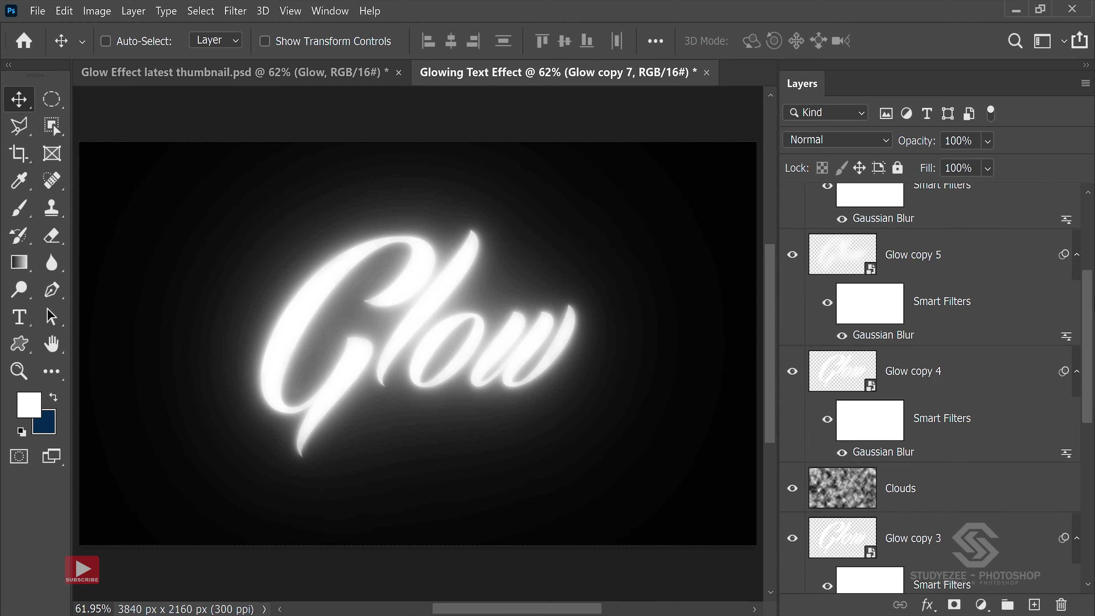
scroll(1090, 249, down, 2)
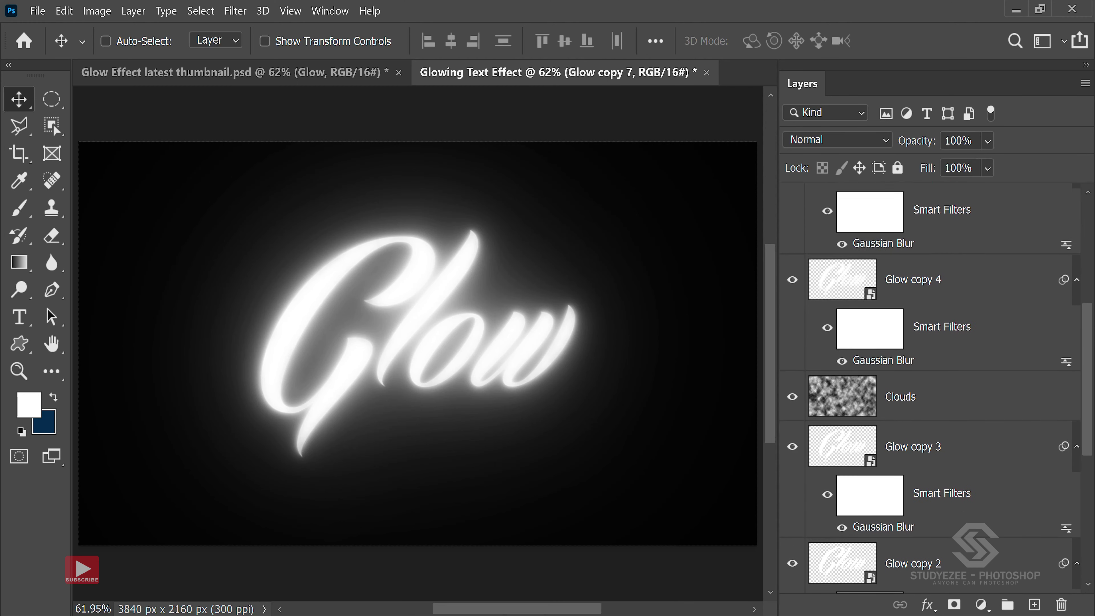
scroll(1091, 249, down, 2)
scroll(1090, 248, down, 4)
scroll(936, 388, down, 2)
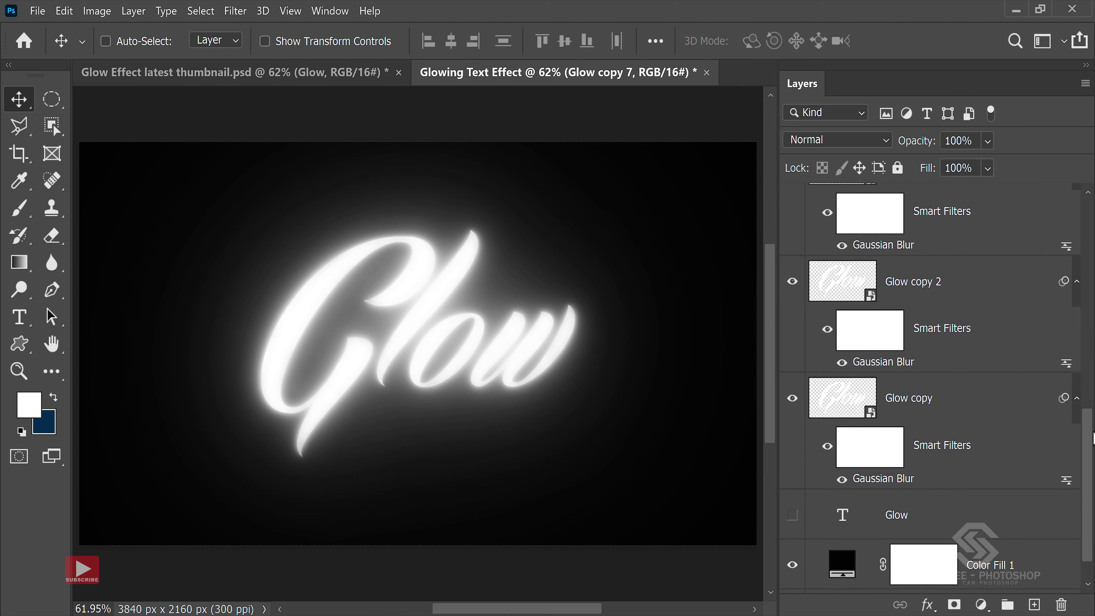
scroll(936, 388, down, 2)
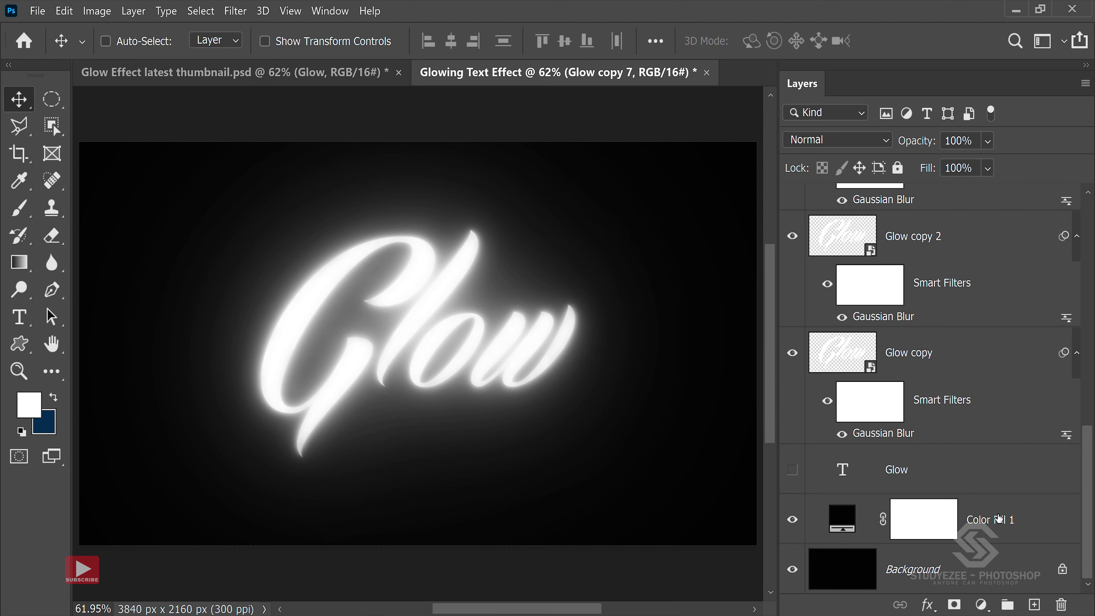
shift+click(996, 486)
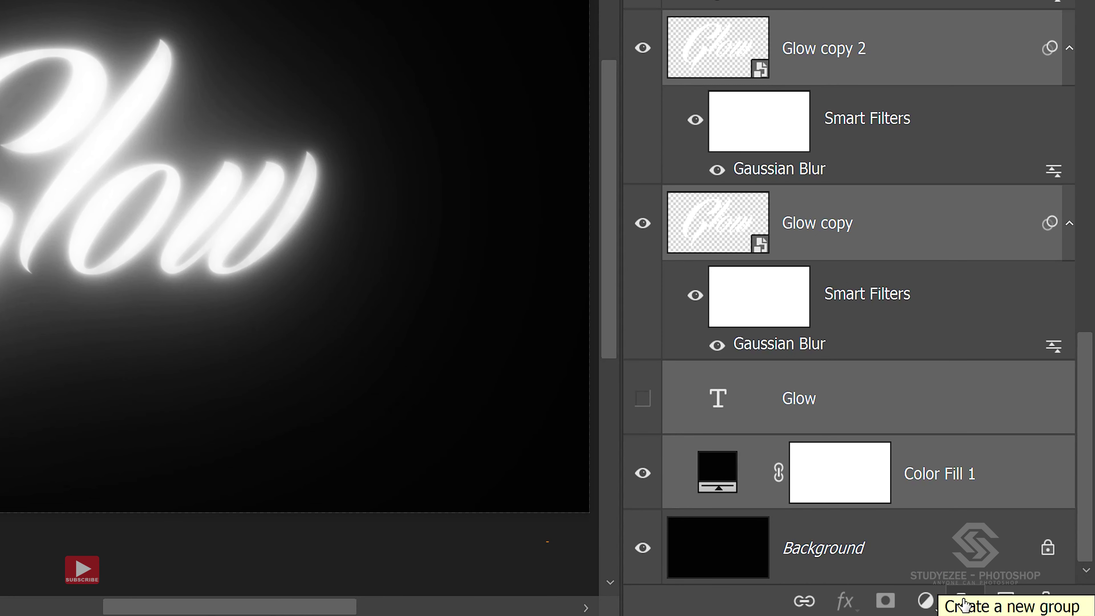
Step: Group the selected glow layers with Ctrl+G and name the group 'Text Glow Effect'
key(ctrl+g)
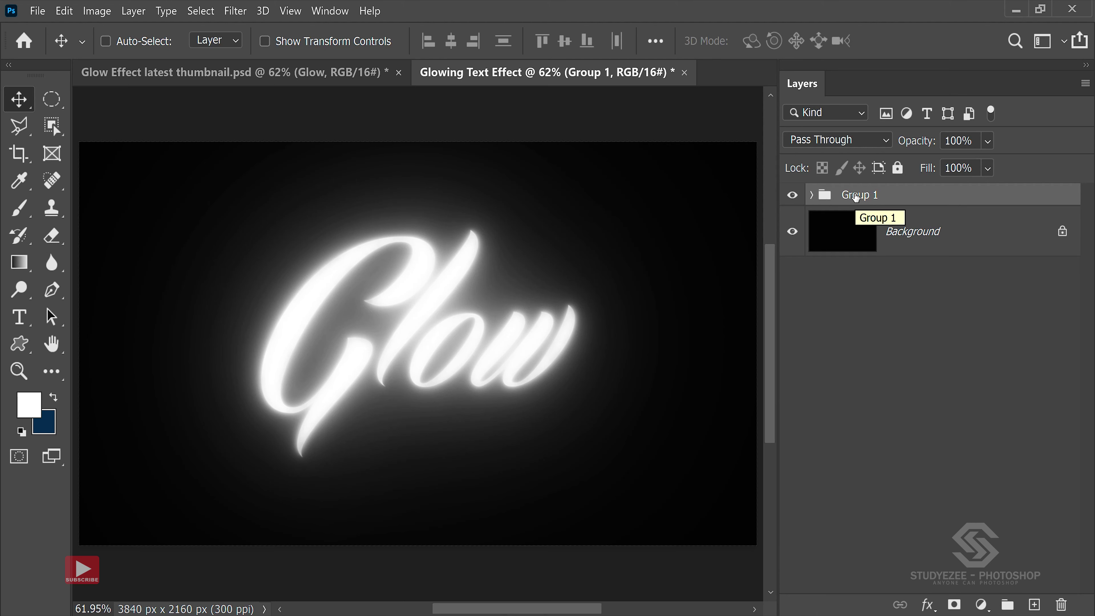
double_click(855, 195)
text(Text Glow Effect)
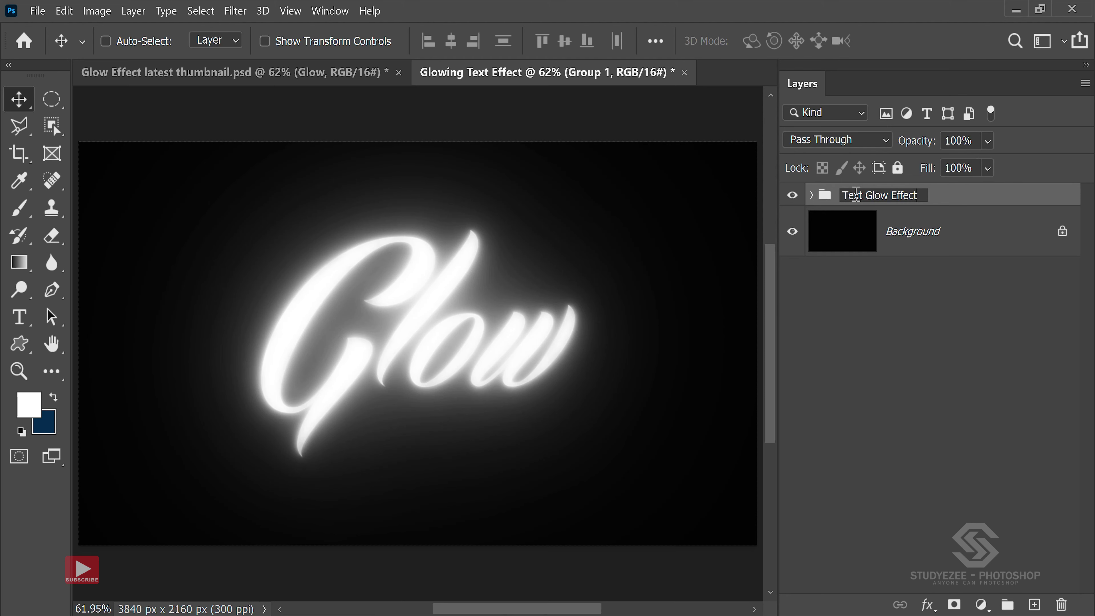
key(Return)
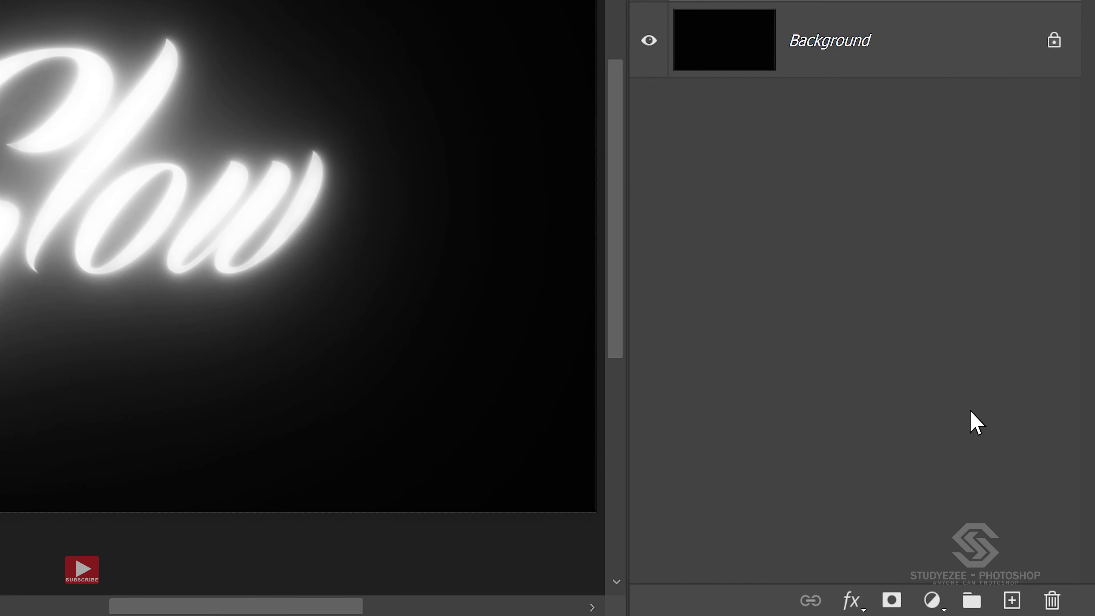
Step: Add a Gradient Map adjustment layer and open its gradient for editing
click(927, 608)
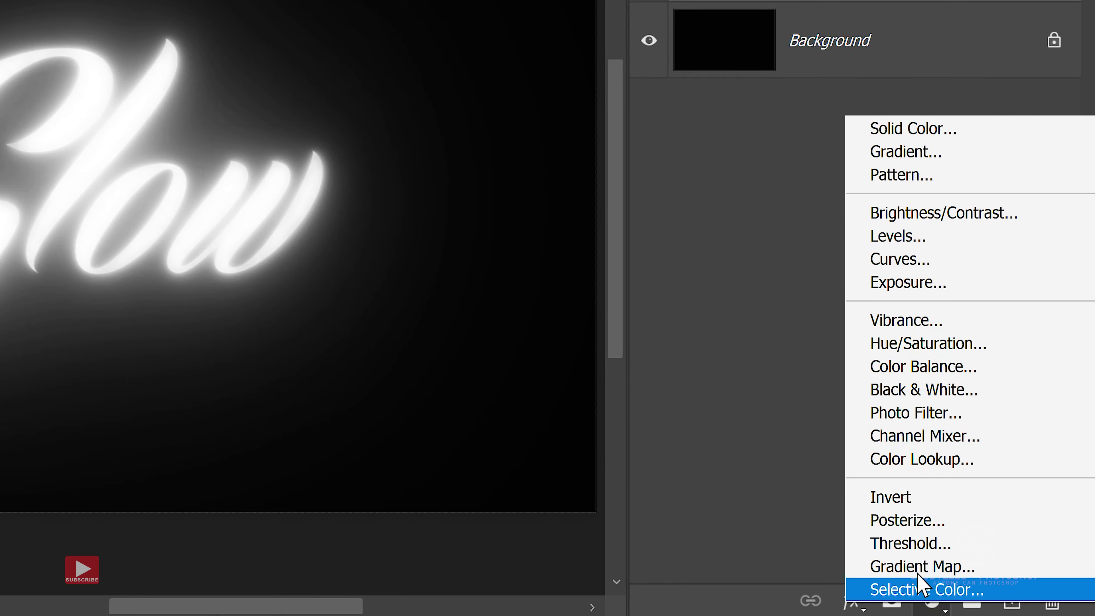
click(931, 568)
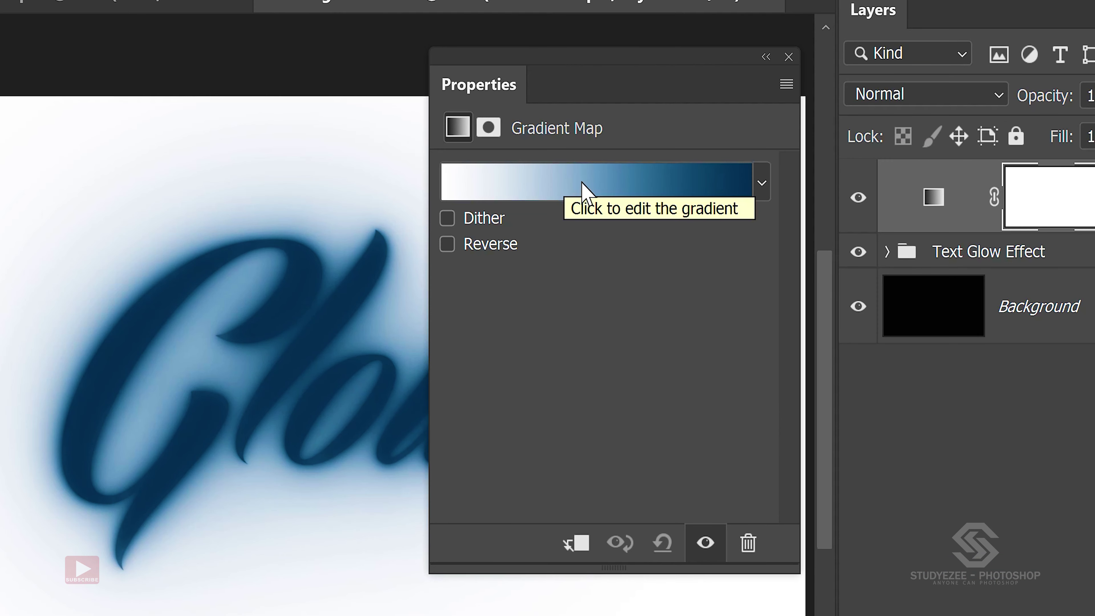
click(583, 190)
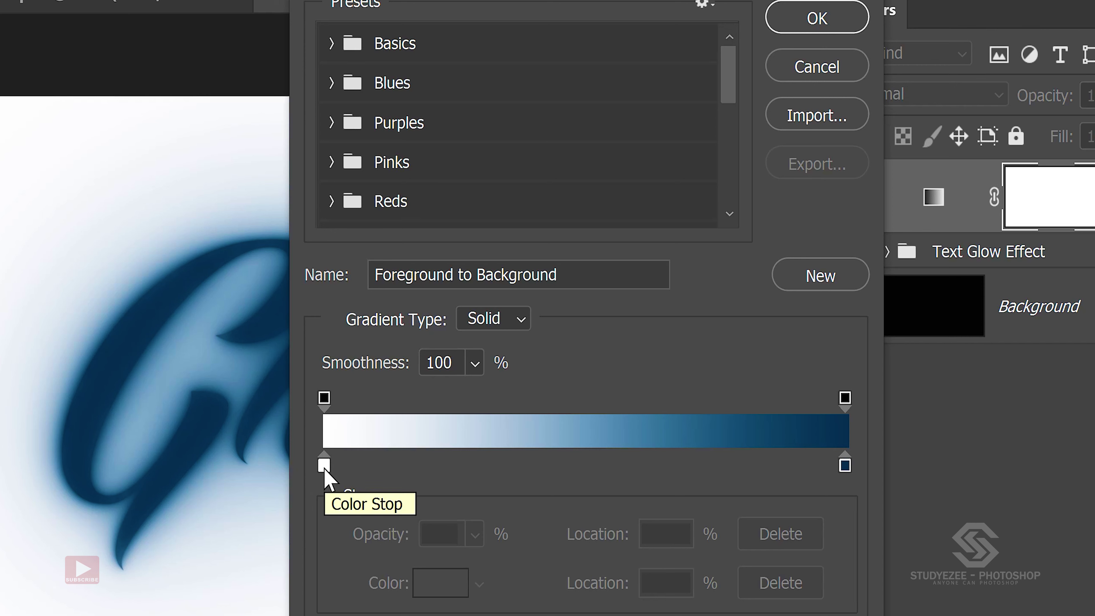
Step: Make the gradient's left stop black 000000 and add a new stop at 30%
click(324, 468)
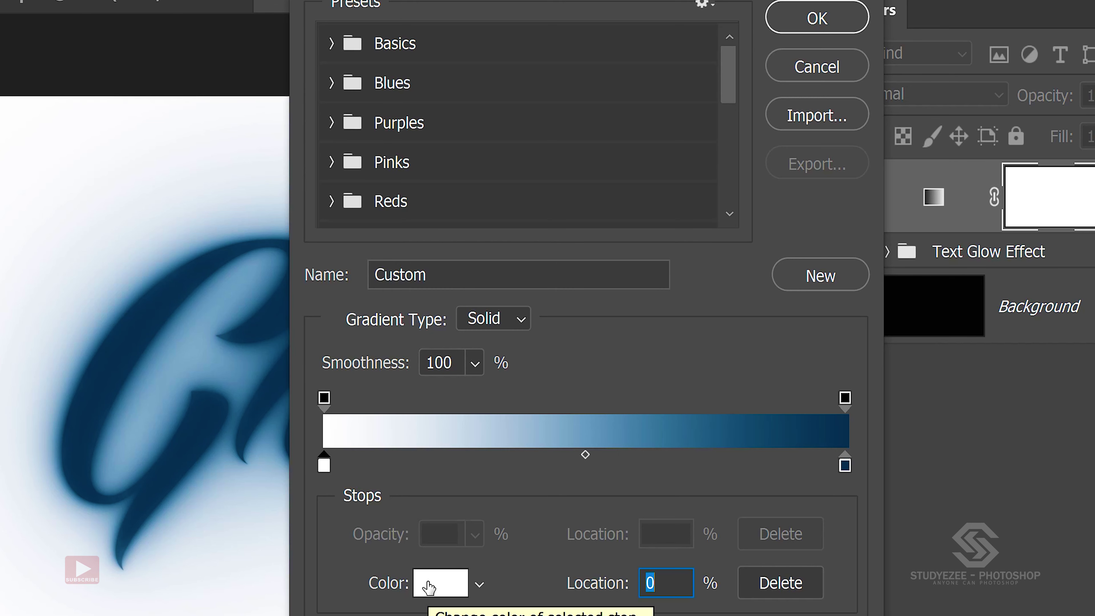
click(429, 586)
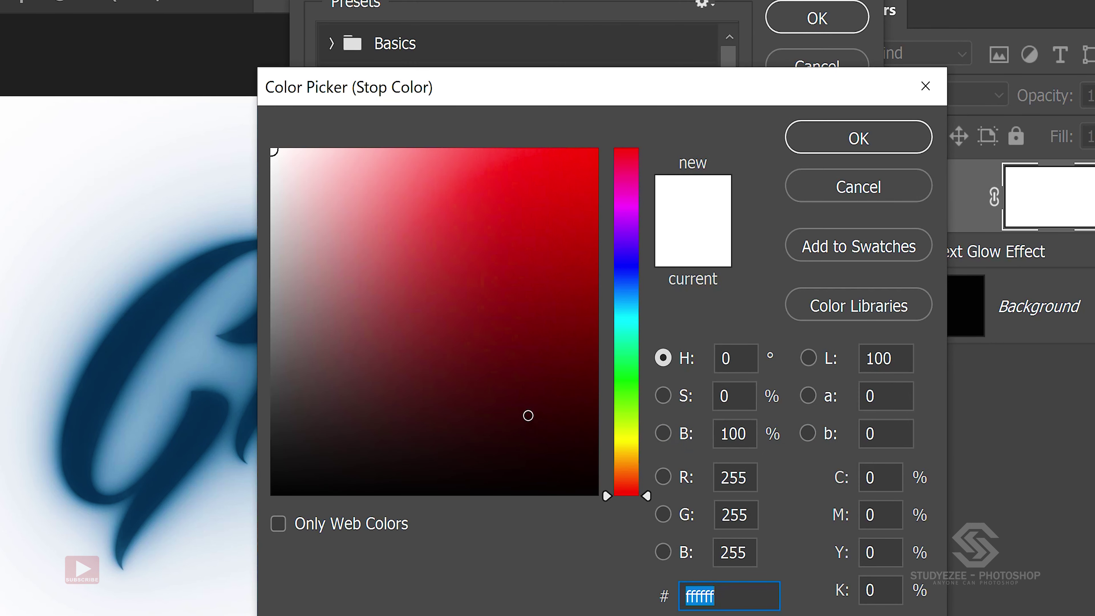
drag(525, 413, 644, 542)
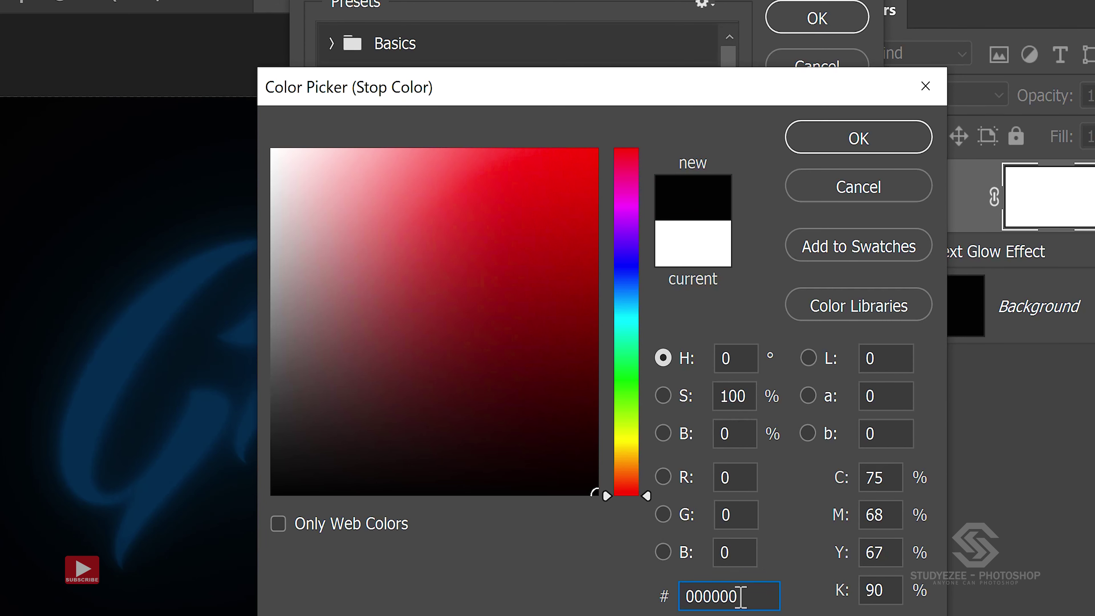
drag(746, 596, 661, 596)
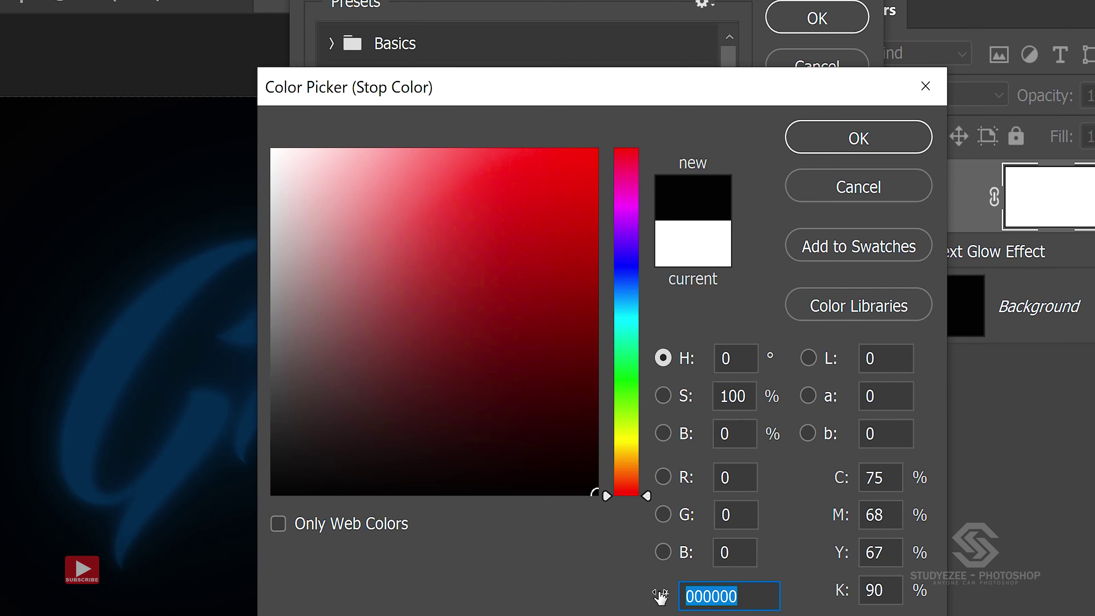
click(838, 149)
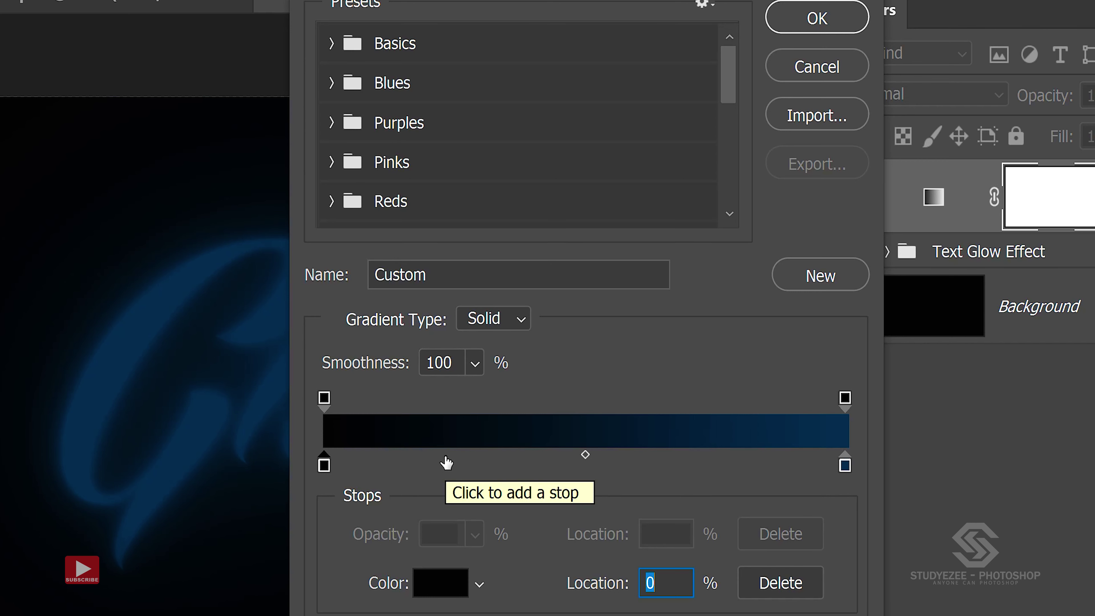
click(445, 462)
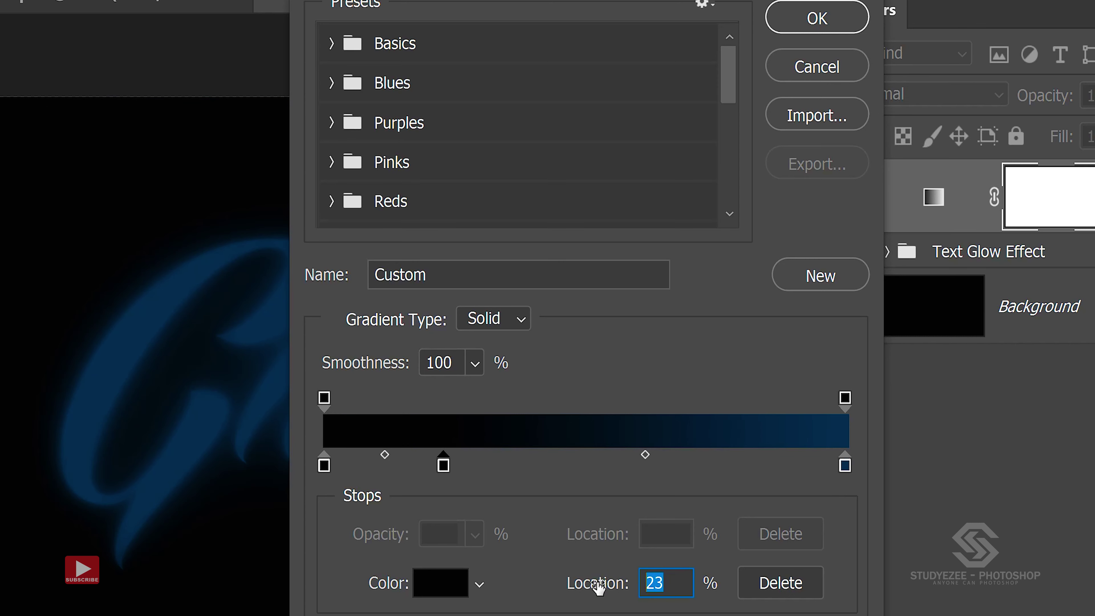
text(30)
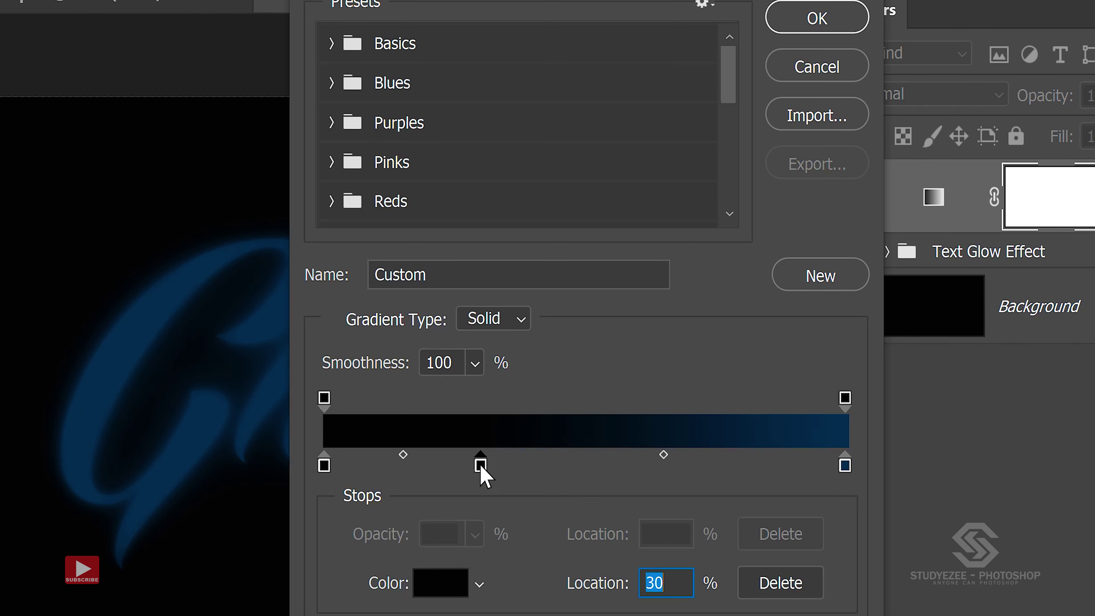
Step: Colour the middle gradient stop dark blue 04127B
double_click(481, 466)
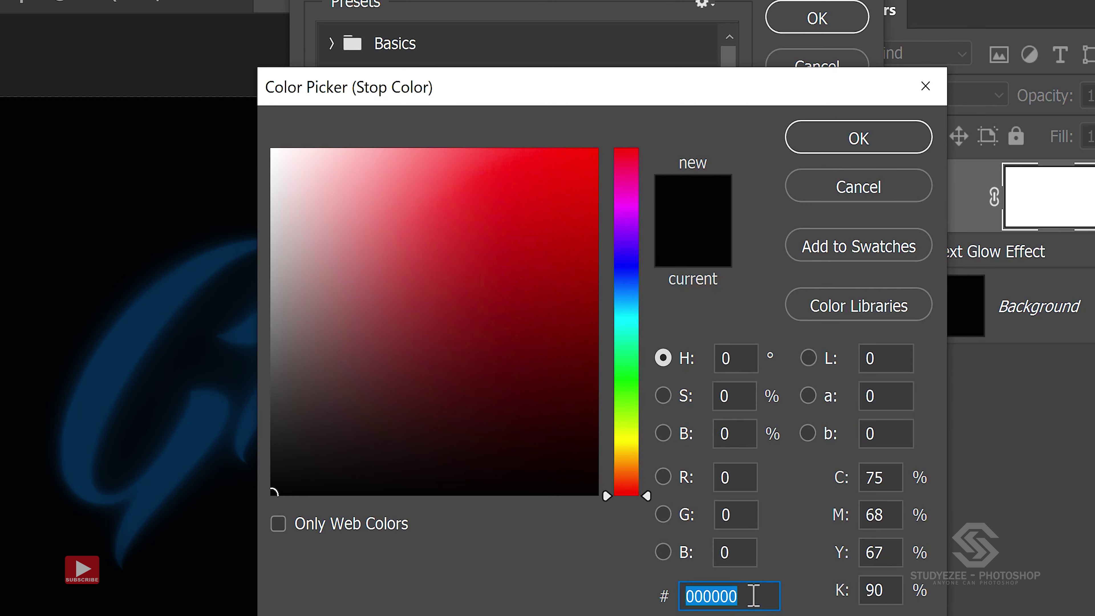
text(041)
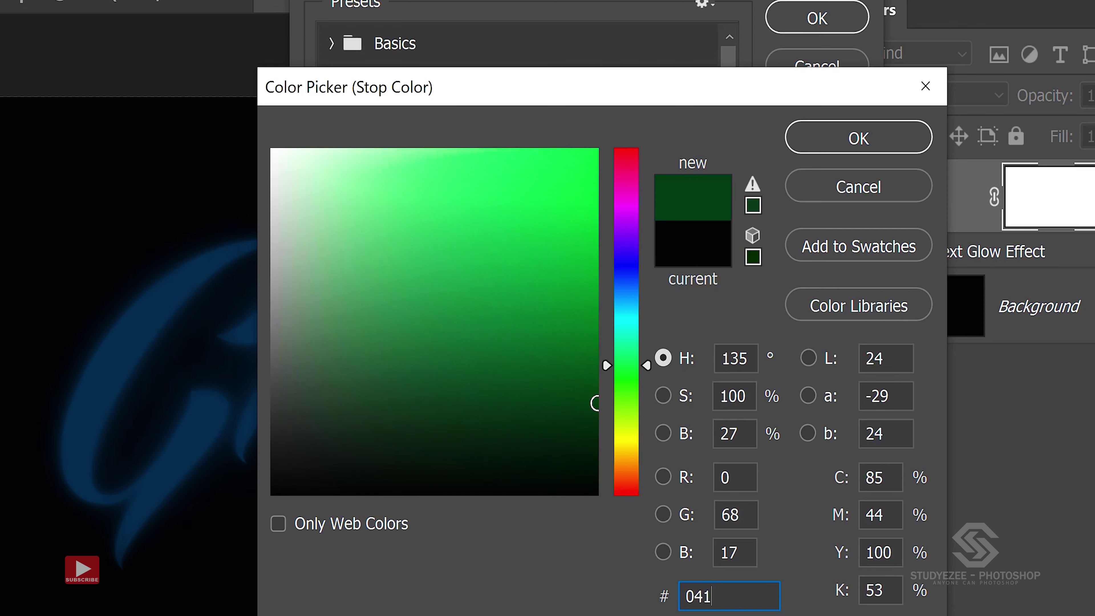
text(27b)
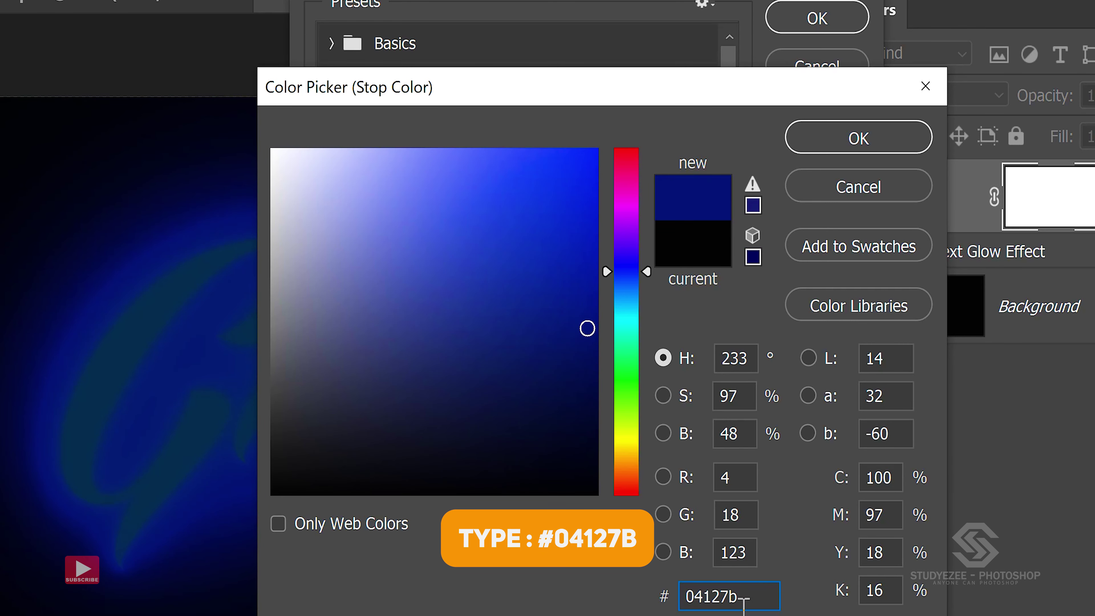
click(832, 141)
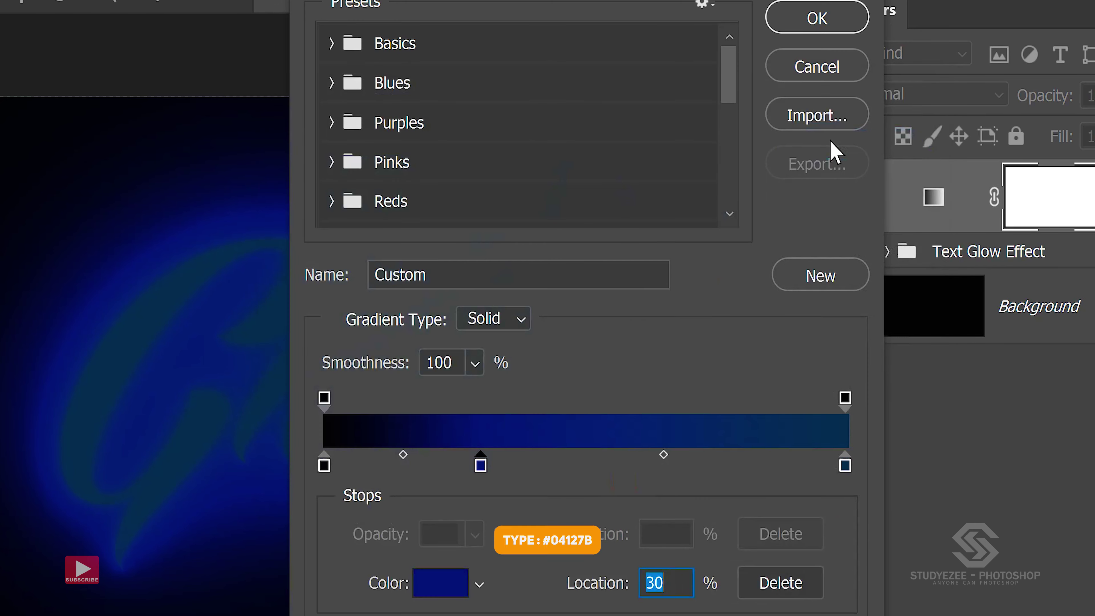
Step: Add a gradient stop at 80% and colour it cyan 4CE8FF
click(694, 462)
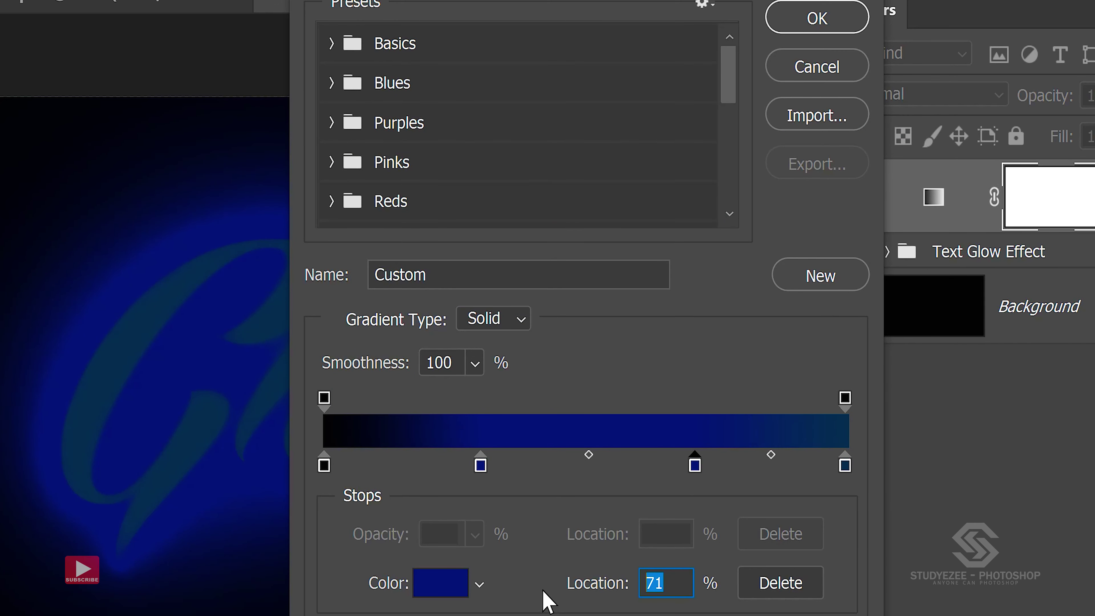
text(80)
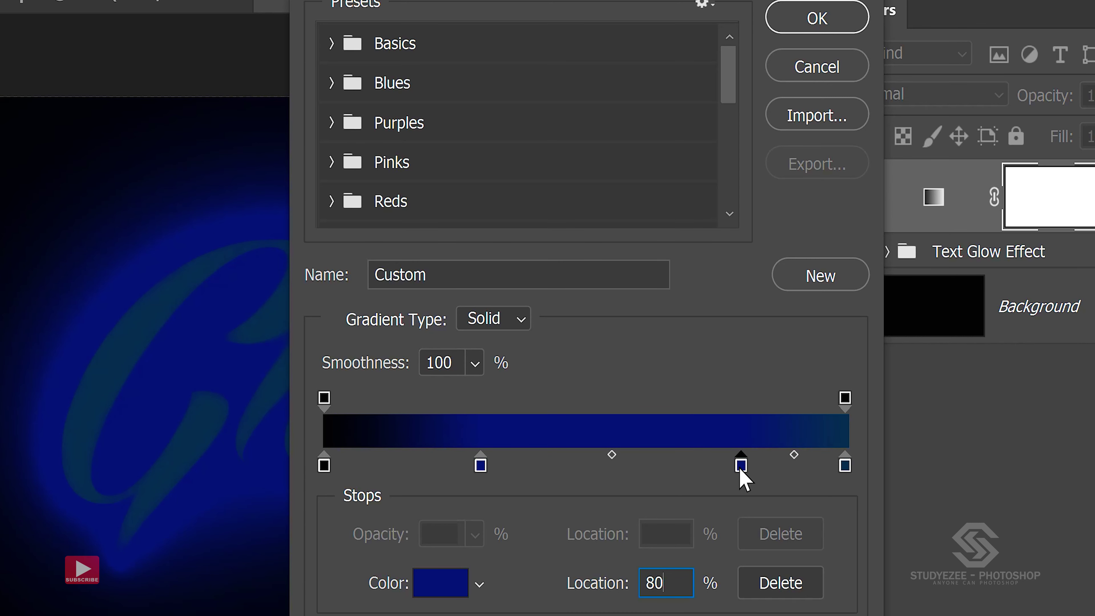
click(744, 466)
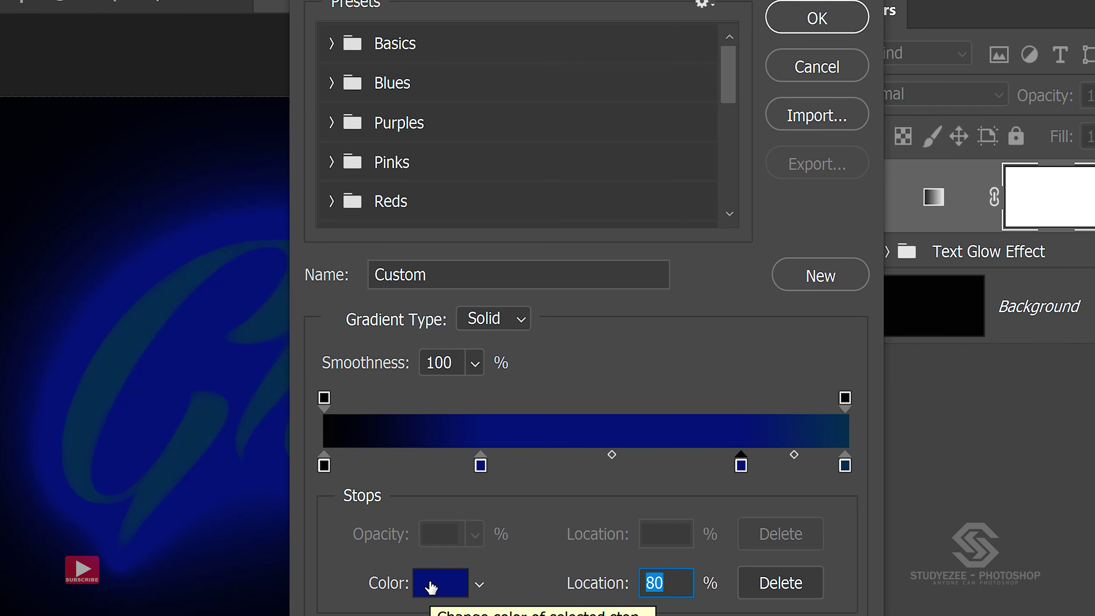
click(431, 587)
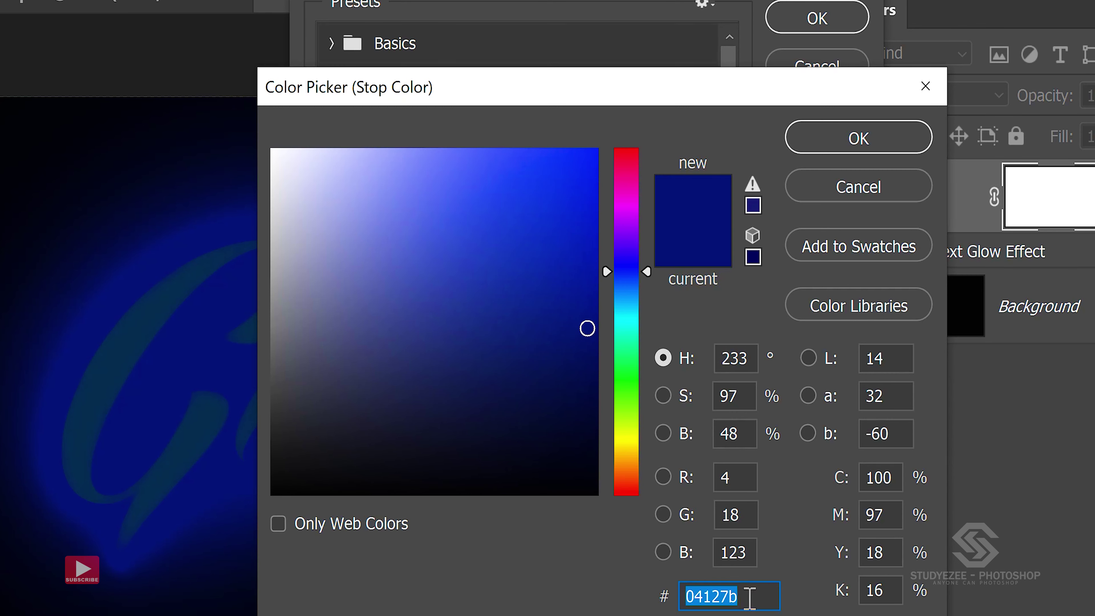
text(4)
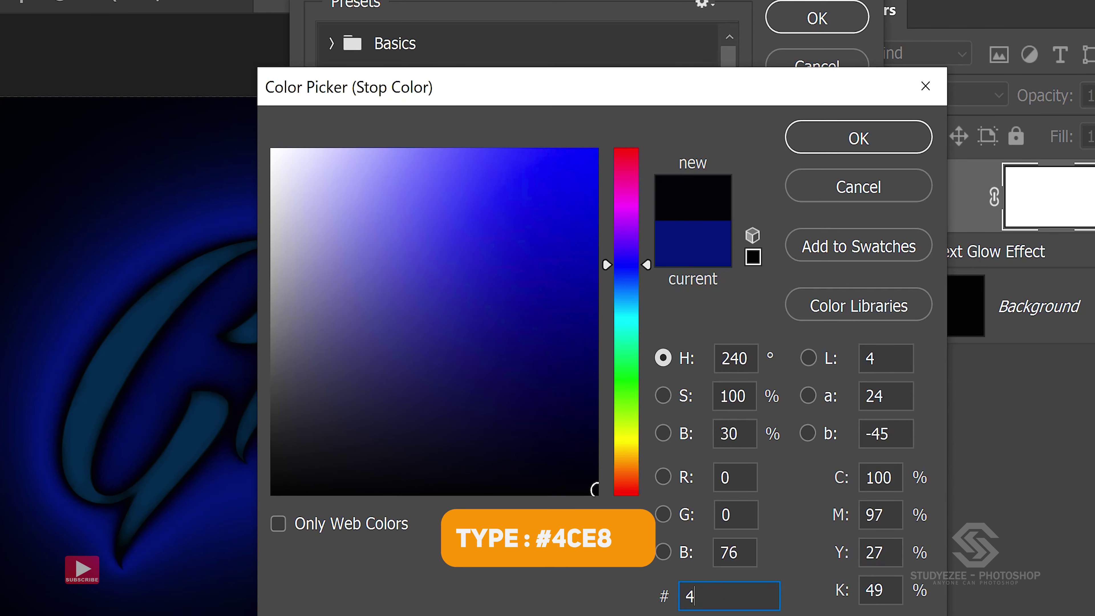
text(ce8f)
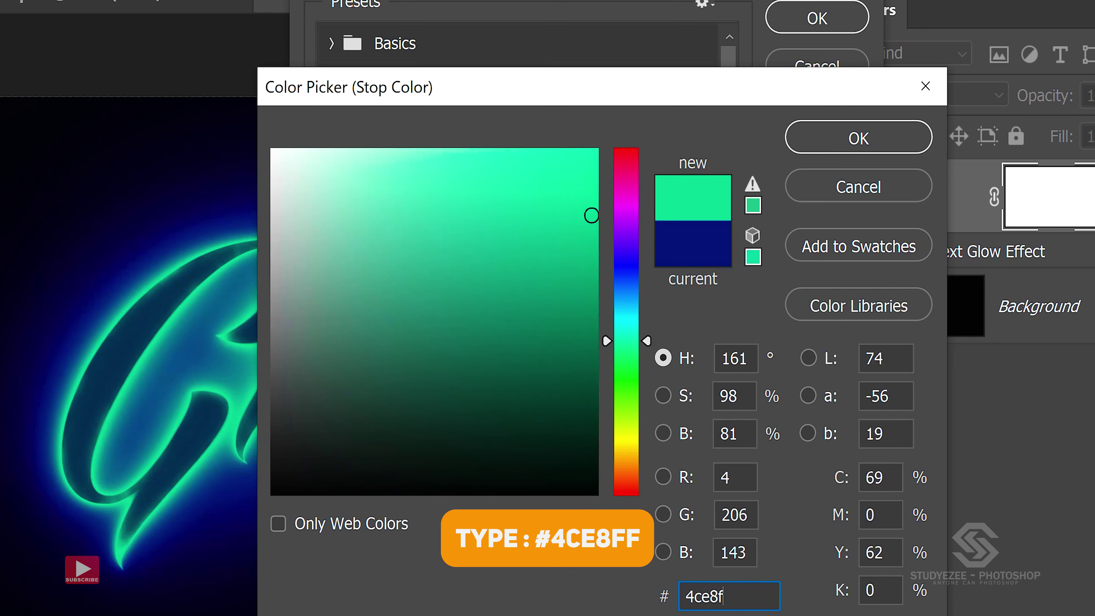
text(f)
click(837, 139)
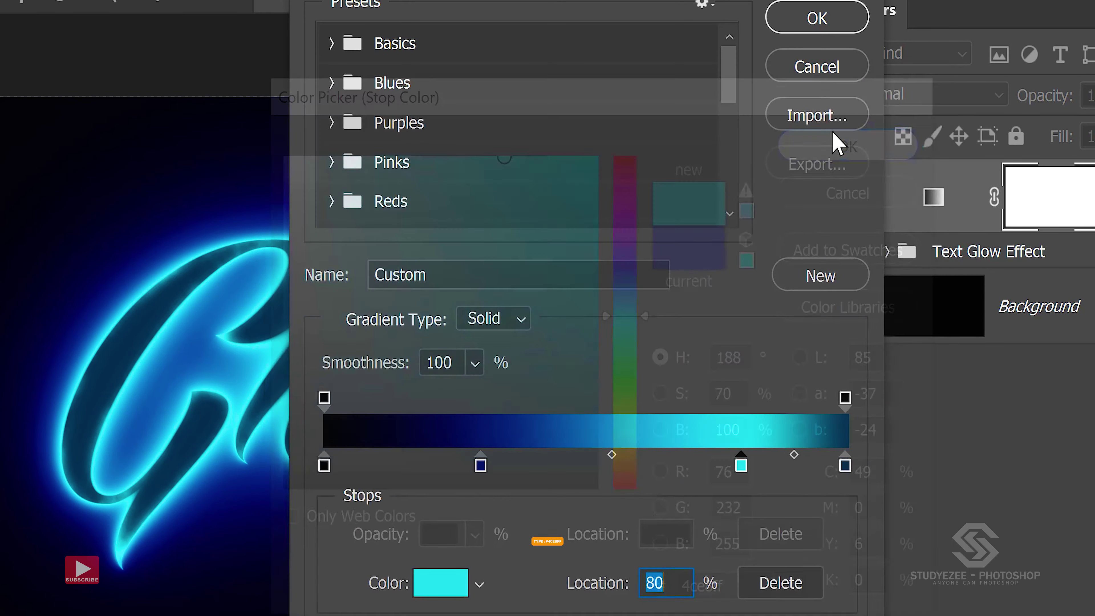
Step: Make the gradient's end stop white FFFFFF at 94% location
click(844, 466)
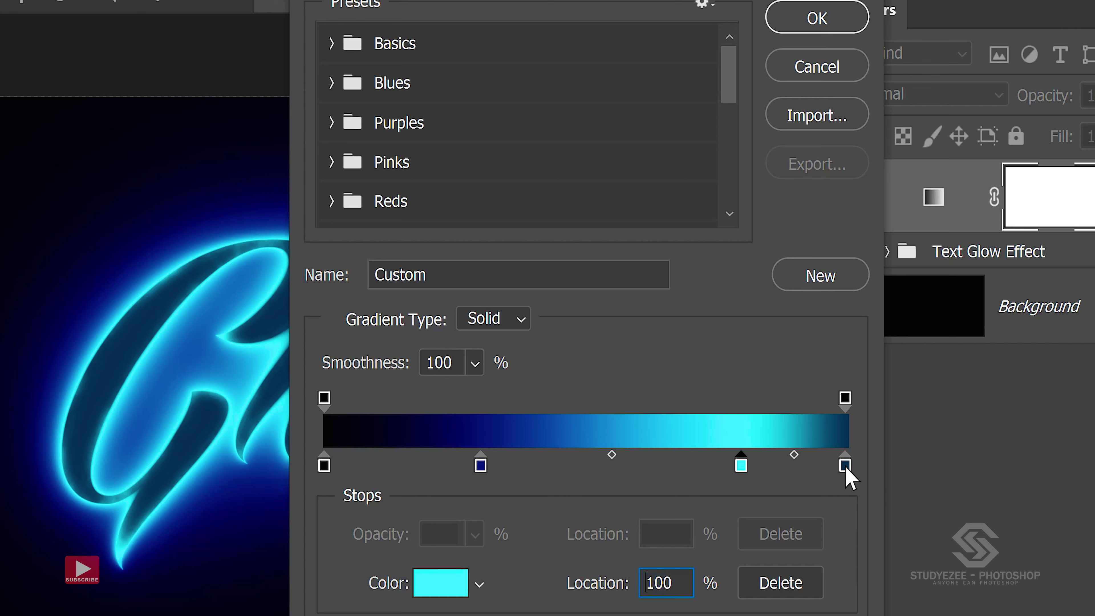
click(845, 466)
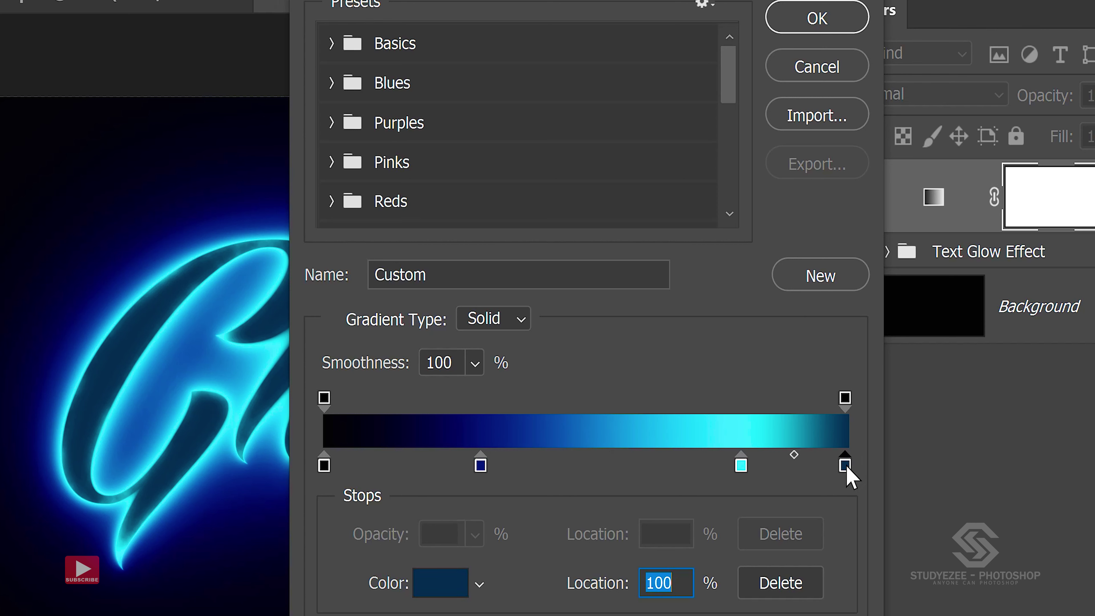
double_click(845, 466)
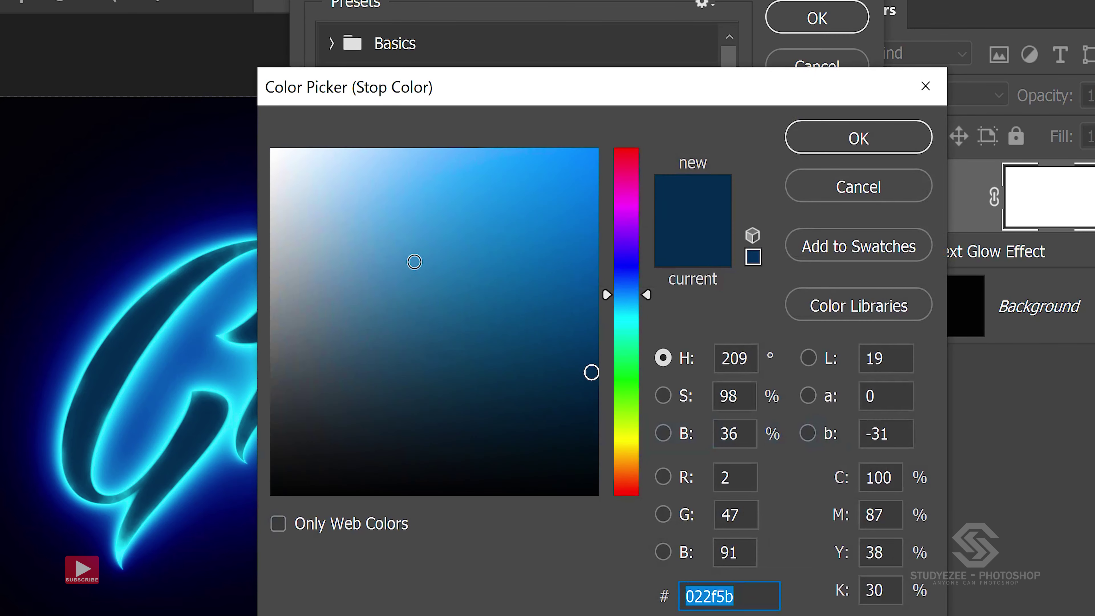
drag(413, 259, 244, 122)
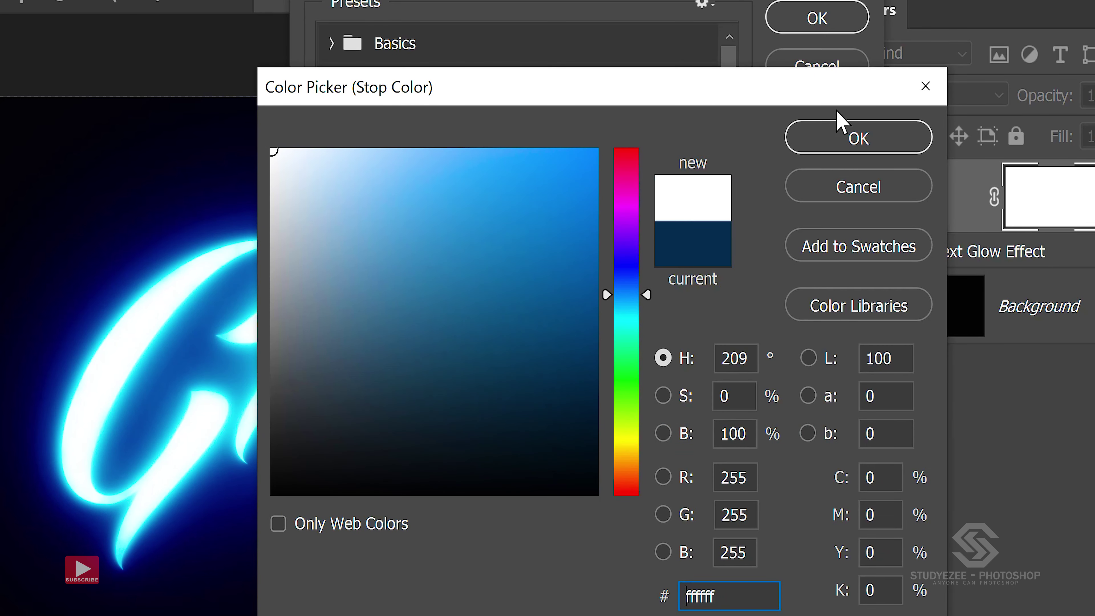
click(847, 142)
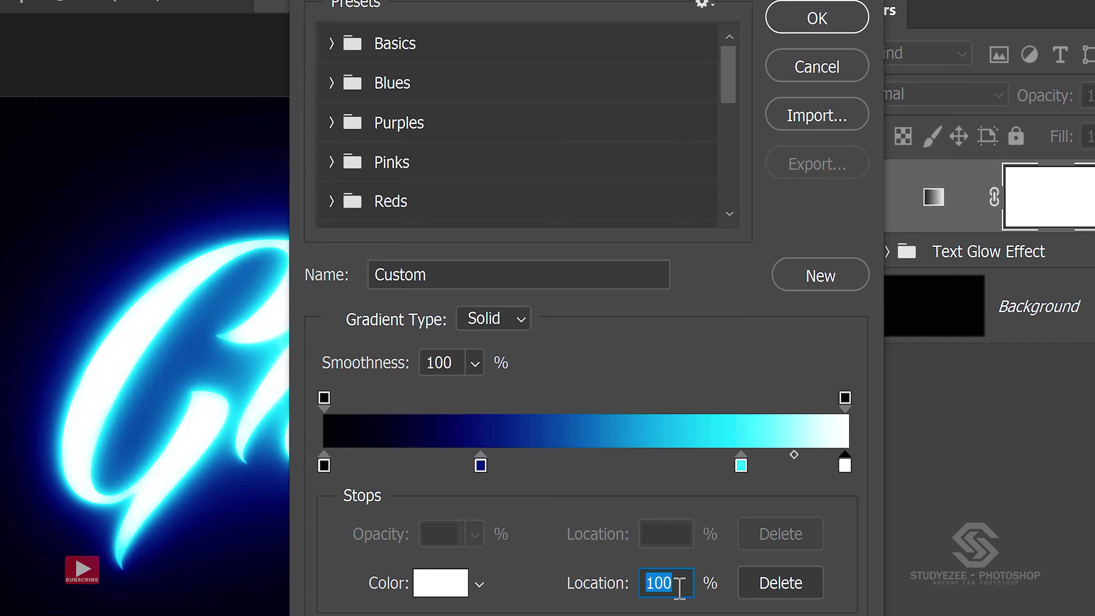
text(9)
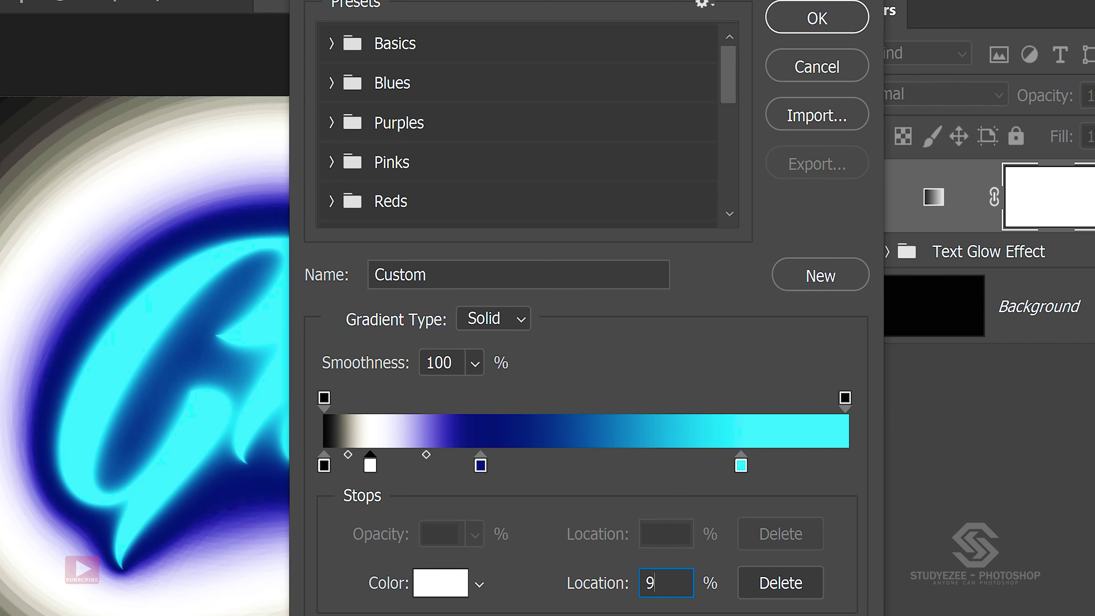
text(4)
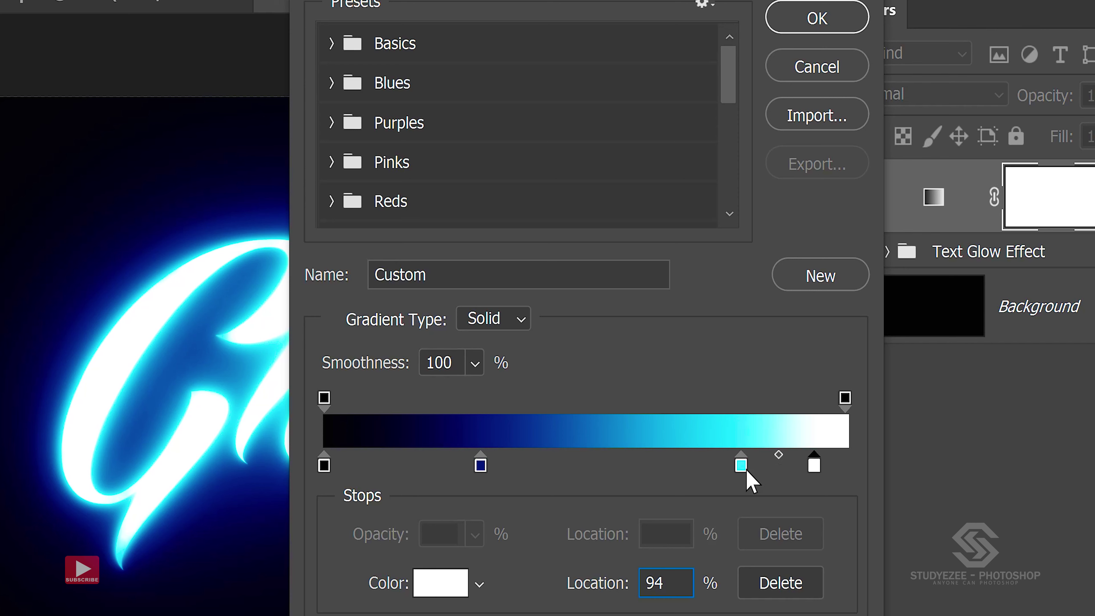
Step: Slide the cyan stop left from 80% to about 57%
drag(742, 472, 567, 493)
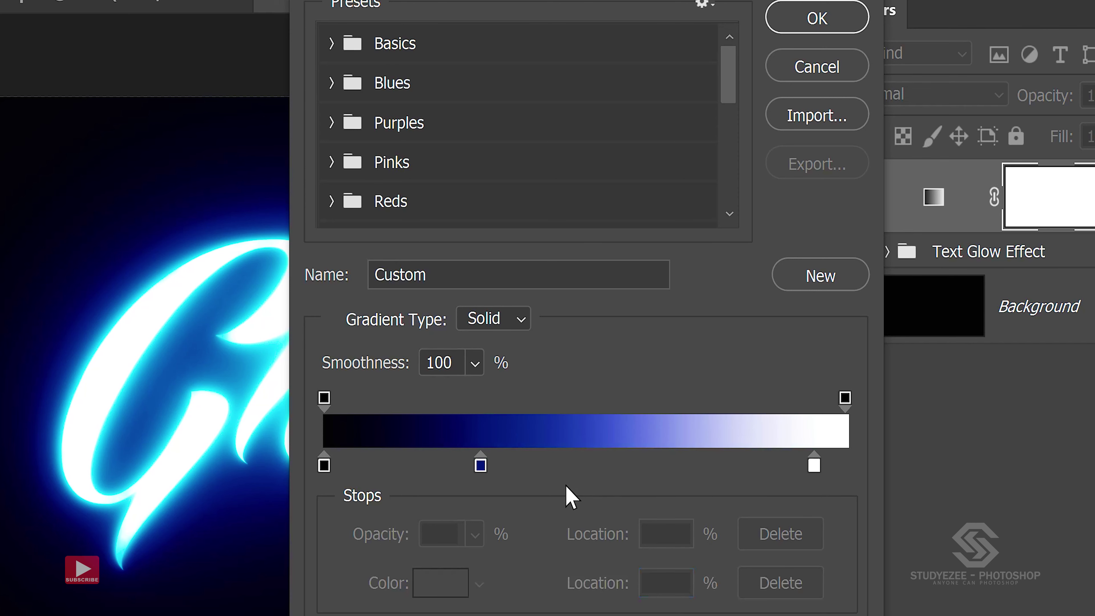
key(ctrl+z)
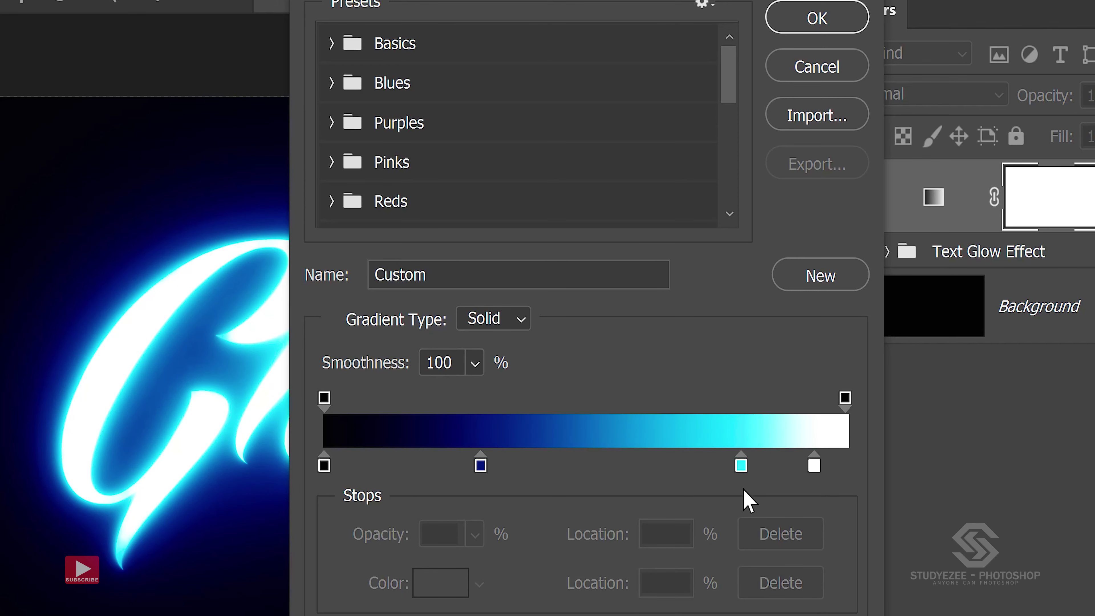
click(741, 466)
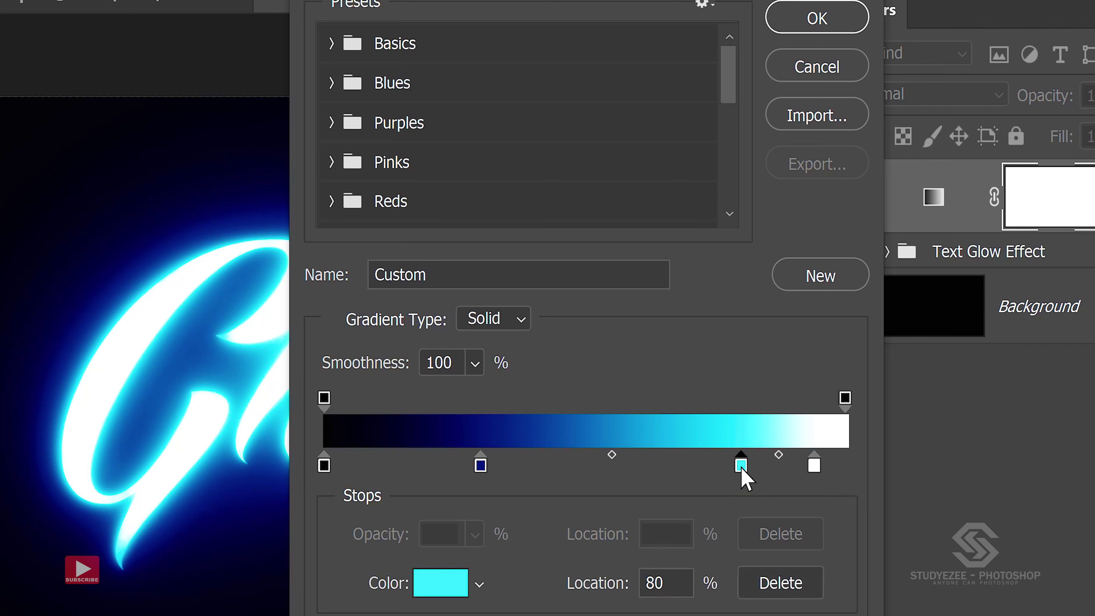
drag(741, 466, 750, 520)
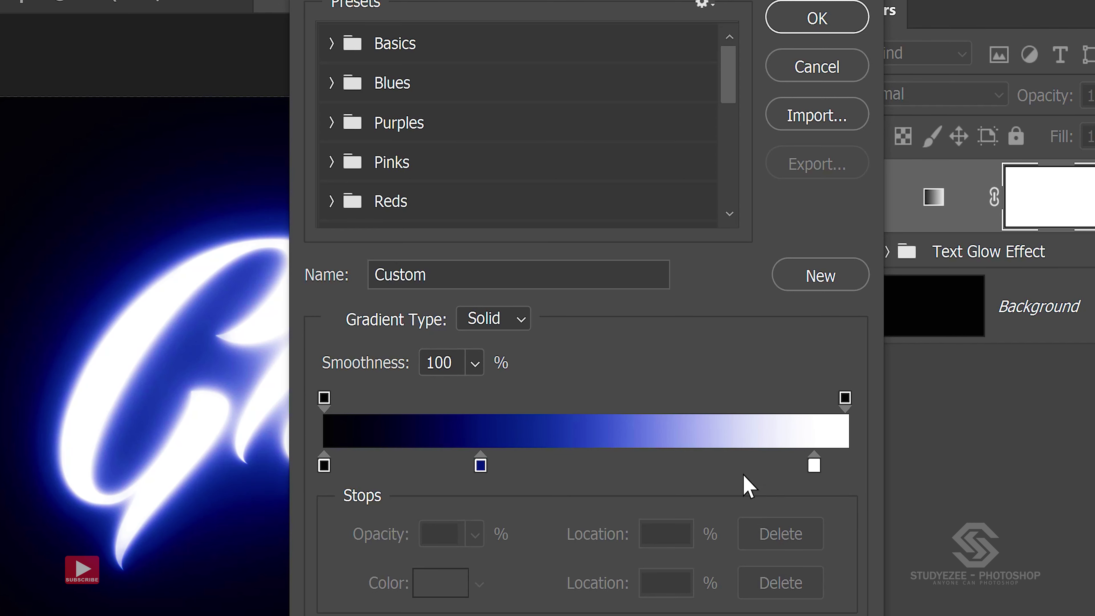
drag(744, 474, 741, 467)
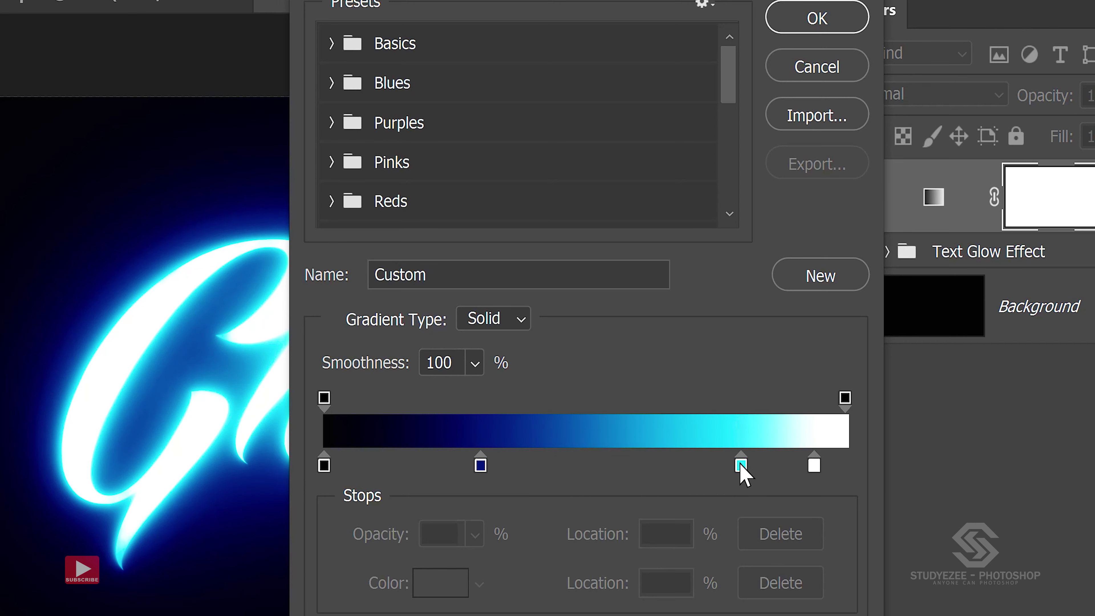
click(742, 466)
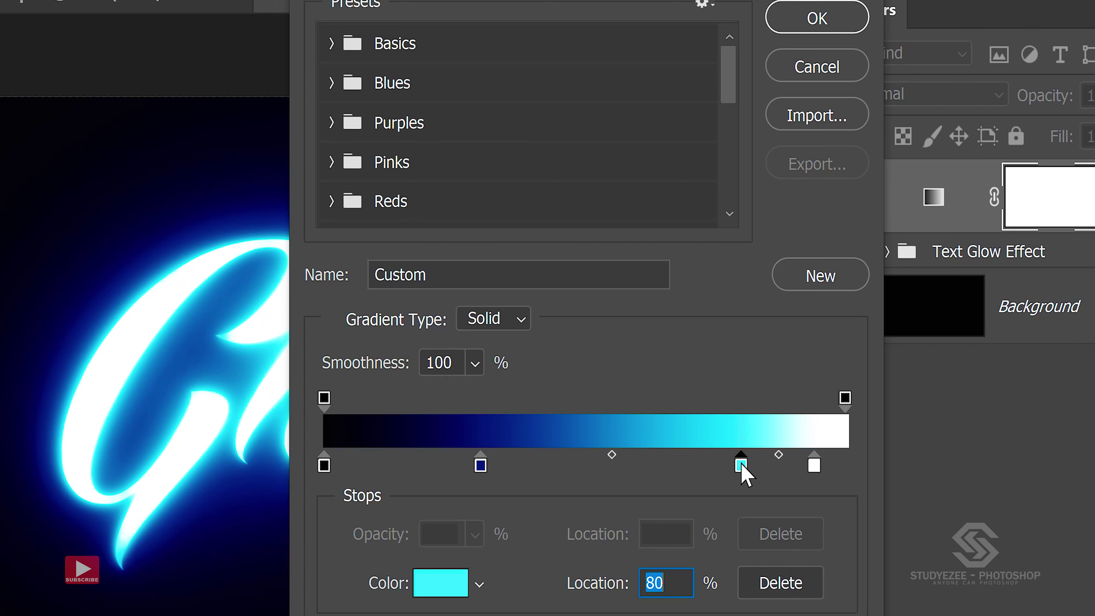
drag(741, 466, 624, 473)
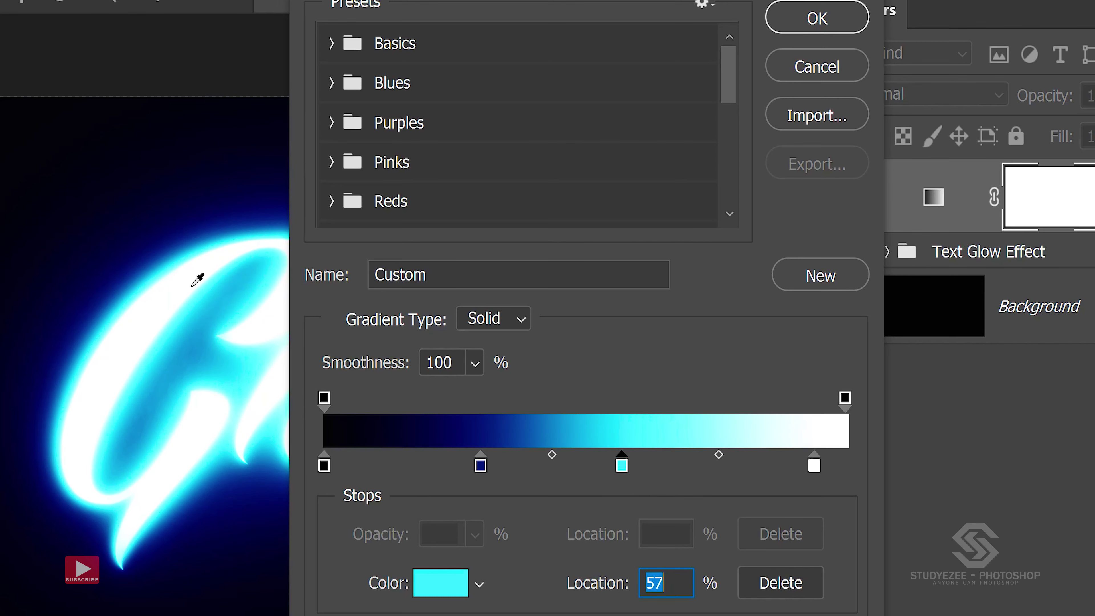
Step: Reposition the navy stop to 30% and the cyan stop to 86% while watching the canvas
drag(475, 2, 648, 3)
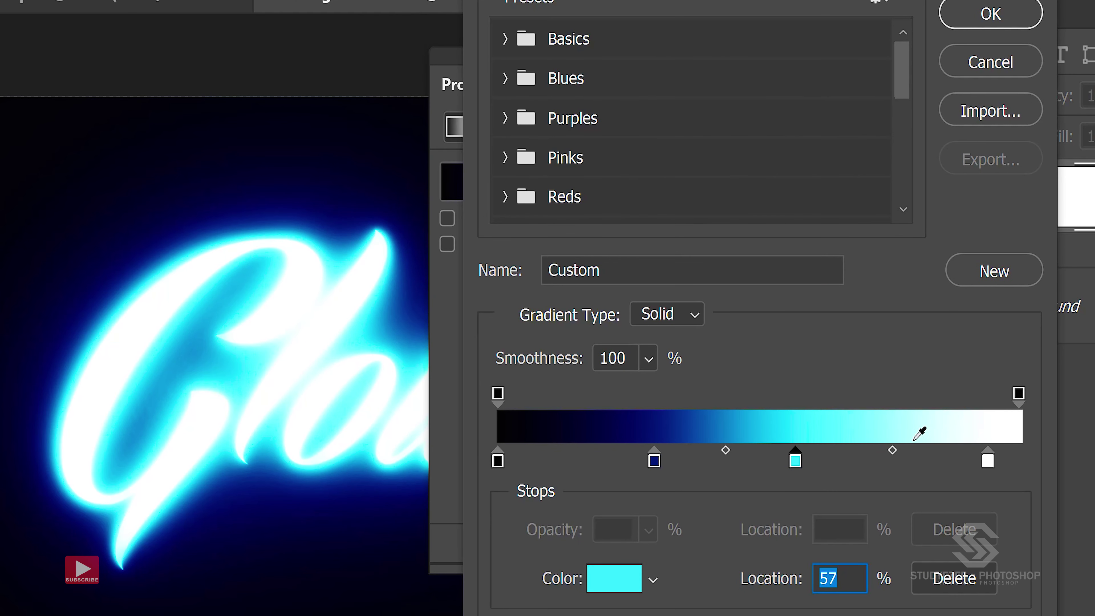
drag(658, 465, 621, 465)
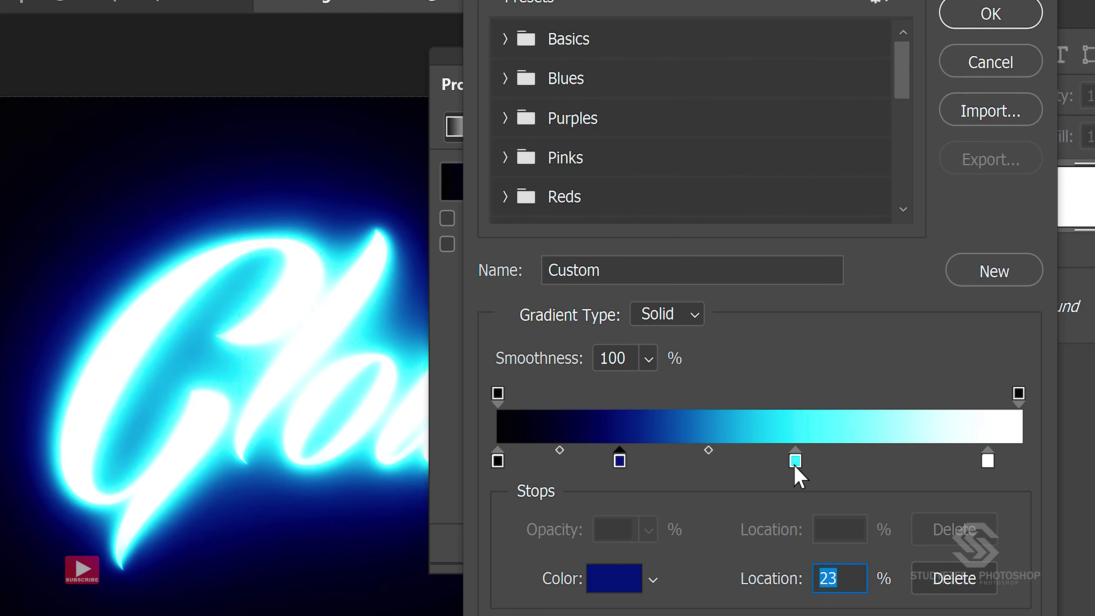
drag(795, 467, 966, 466)
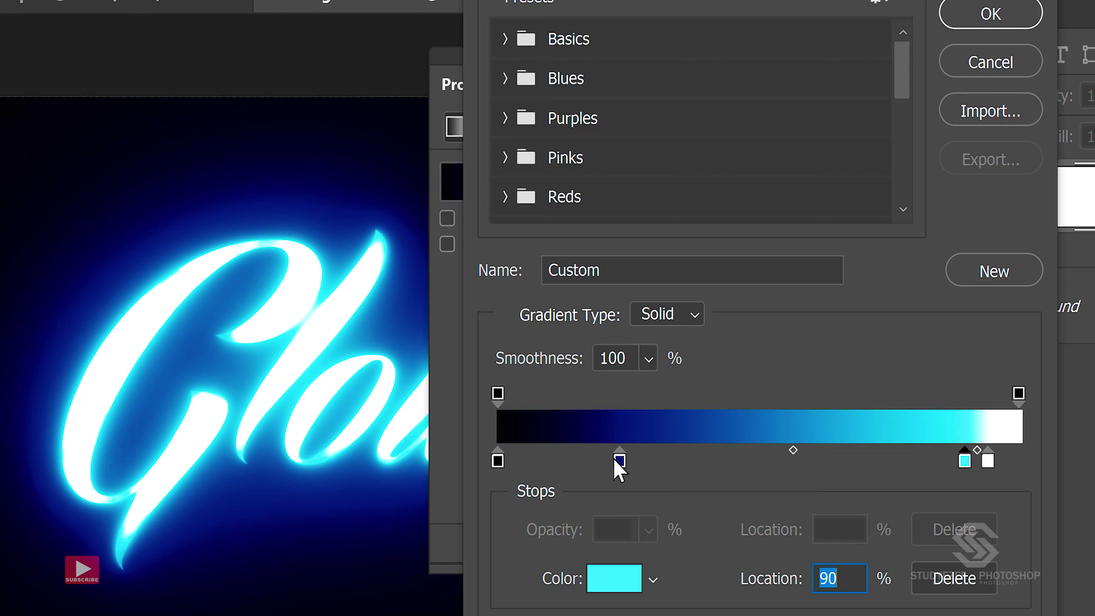
drag(620, 461, 658, 464)
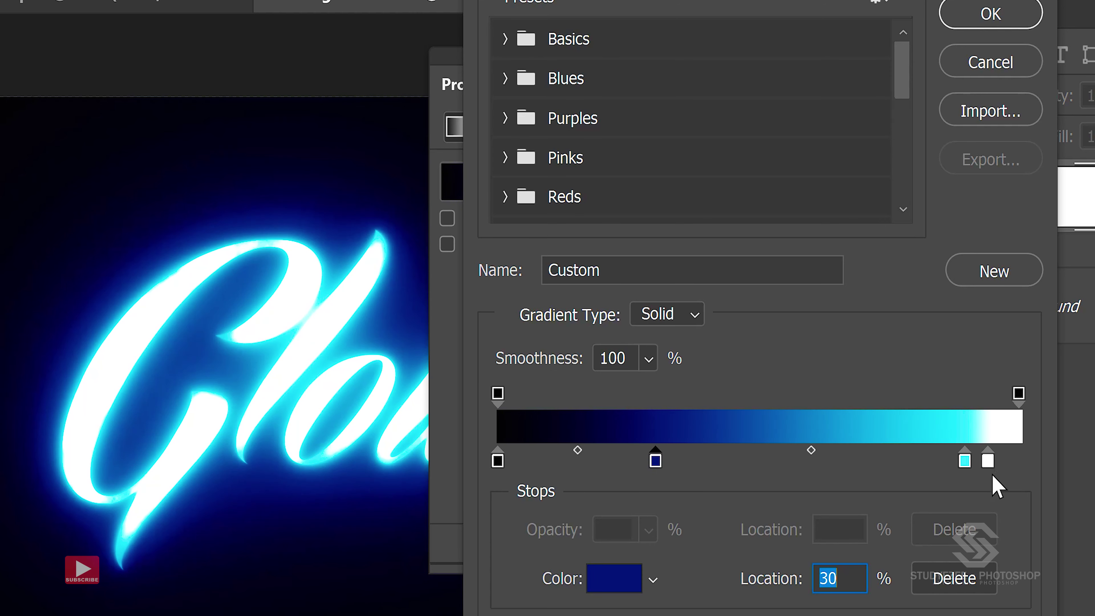
click(965, 460)
mouse_move(964, 461)
mouse_down()
mouse_move(924, 460)
mouse_move(948, 463)
mouse_up()
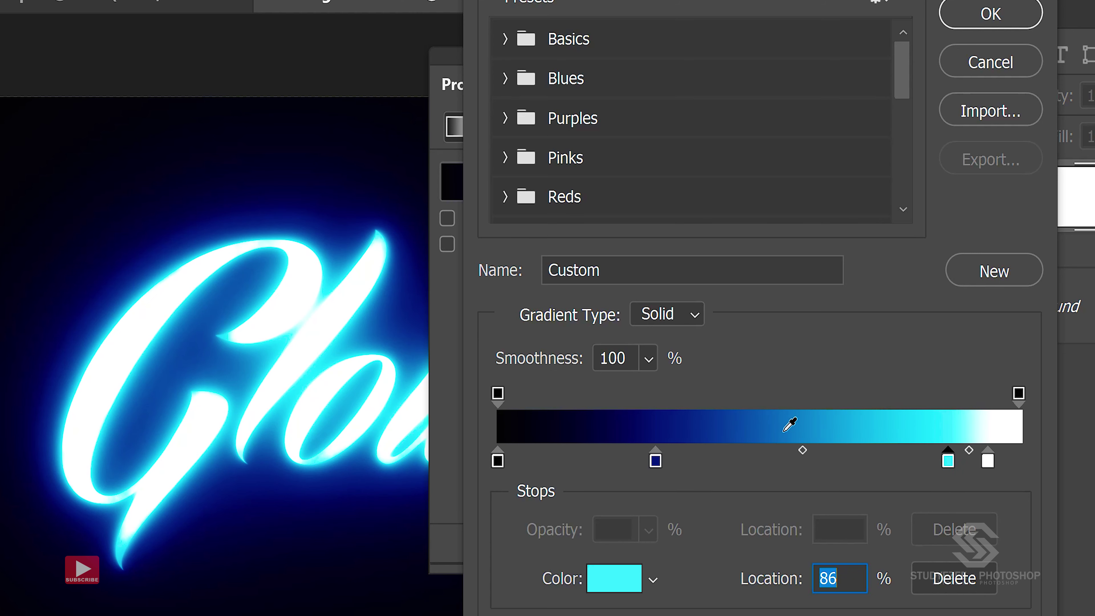
Step: Save the current gradient as a new preset named 'Blue Royal Glow'
click(991, 271)
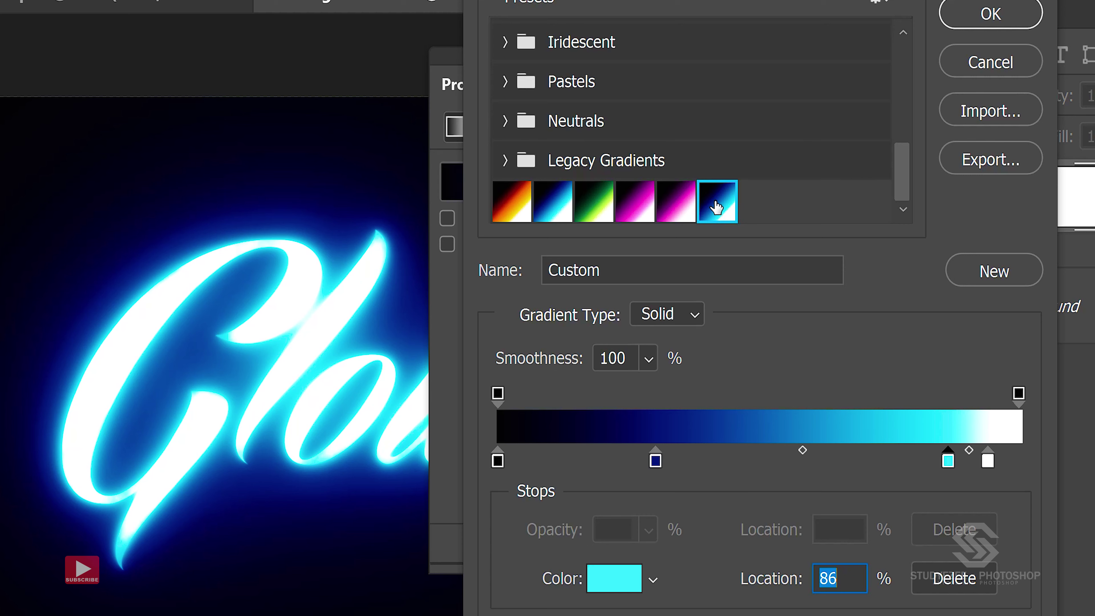
right_click(716, 205)
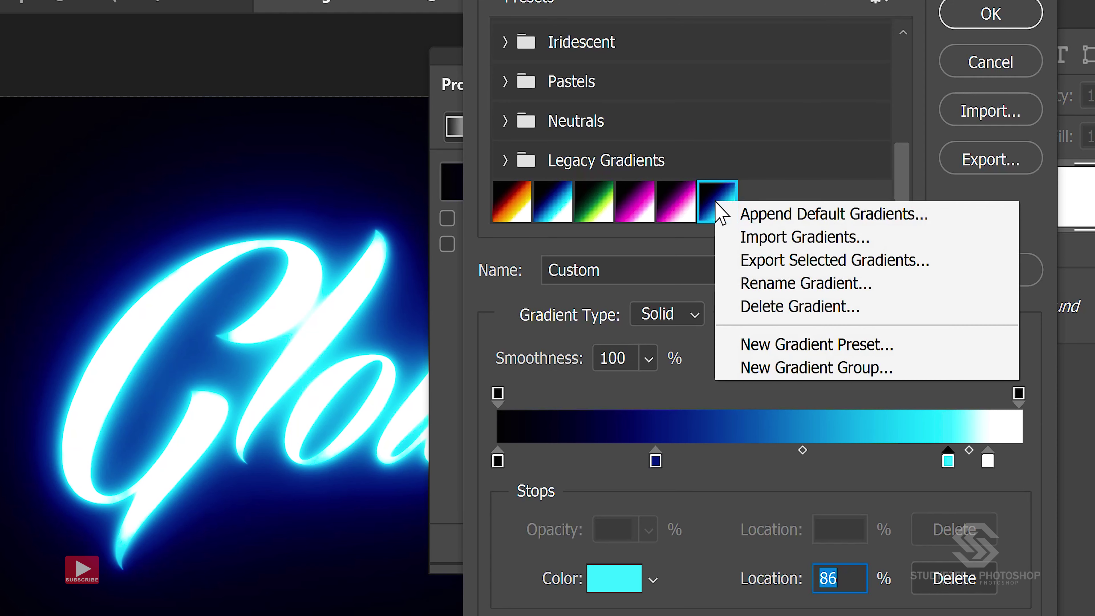
click(783, 293)
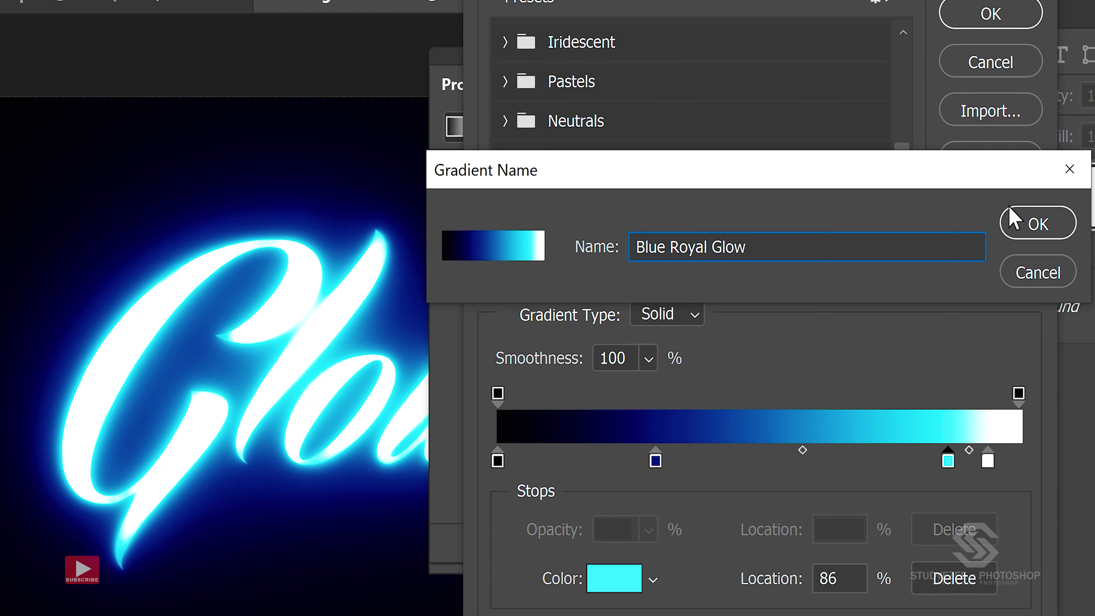
click(1035, 225)
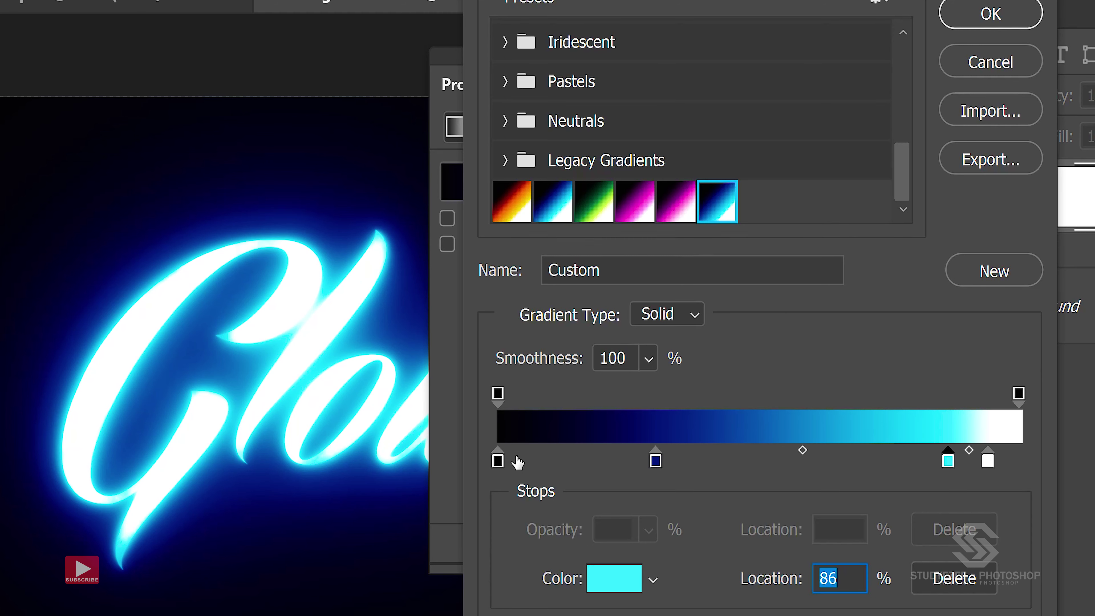
Step: Check the 0% start stop and keep it pure black 000000
click(498, 461)
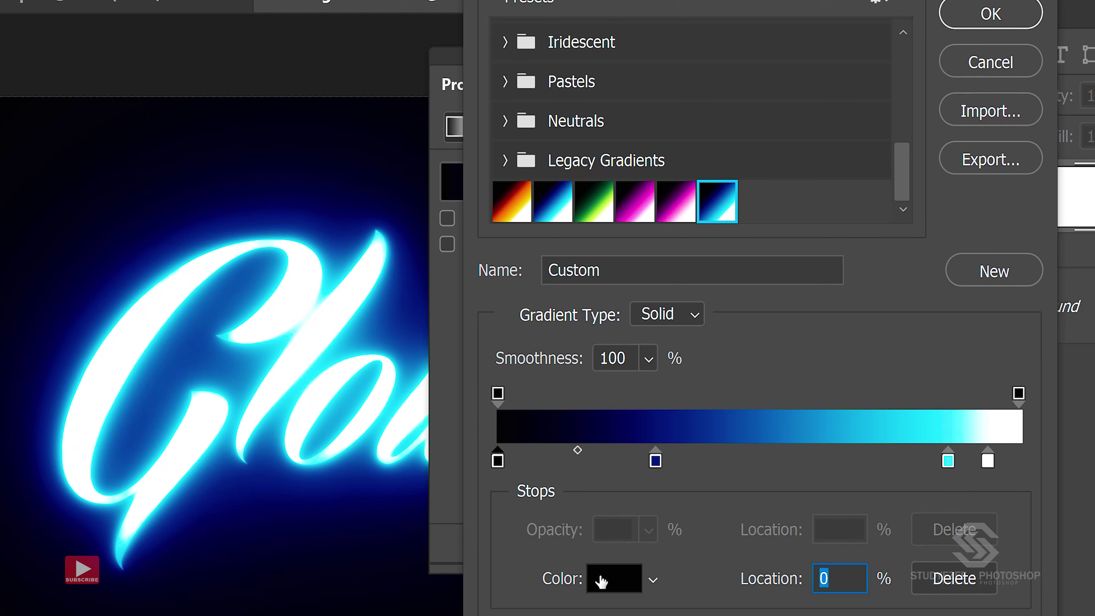
click(600, 581)
click(459, 420)
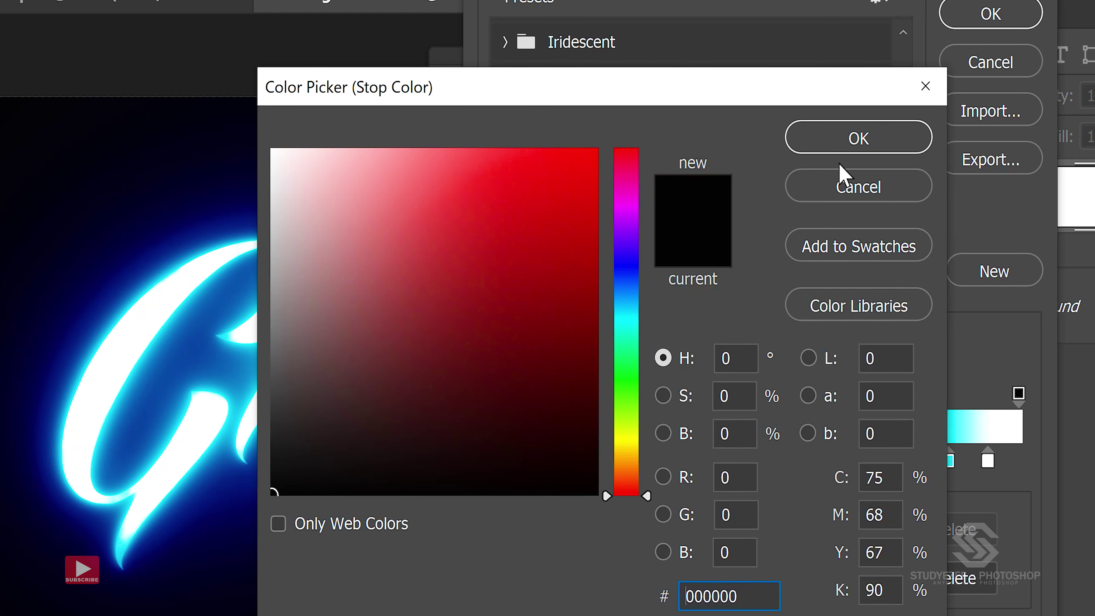
click(855, 142)
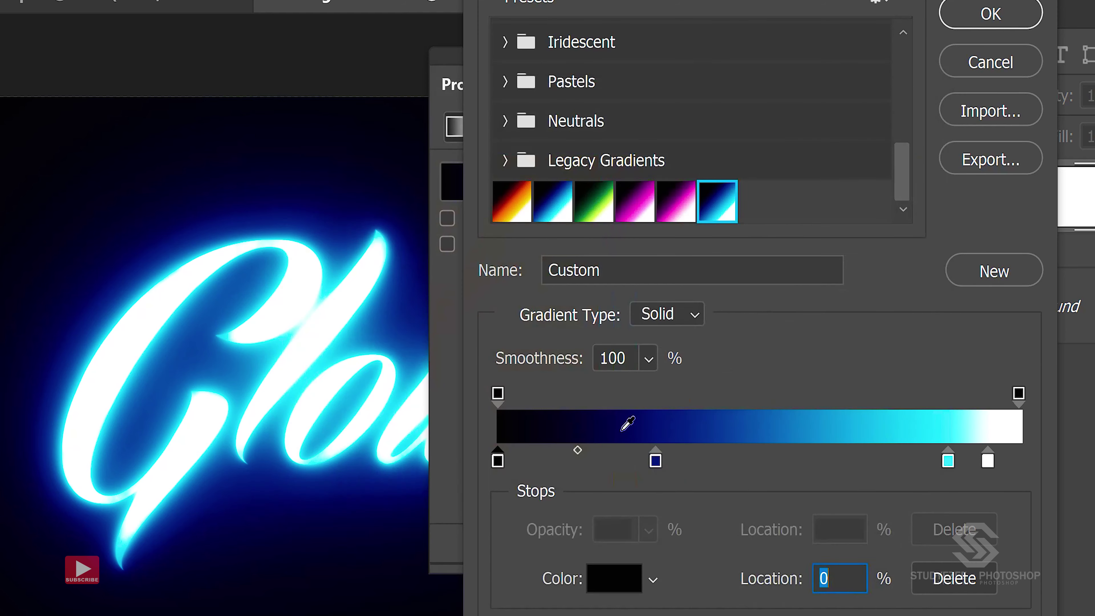
Step: Recolour the 30% dark blue stop deep red 8B0303
click(655, 461)
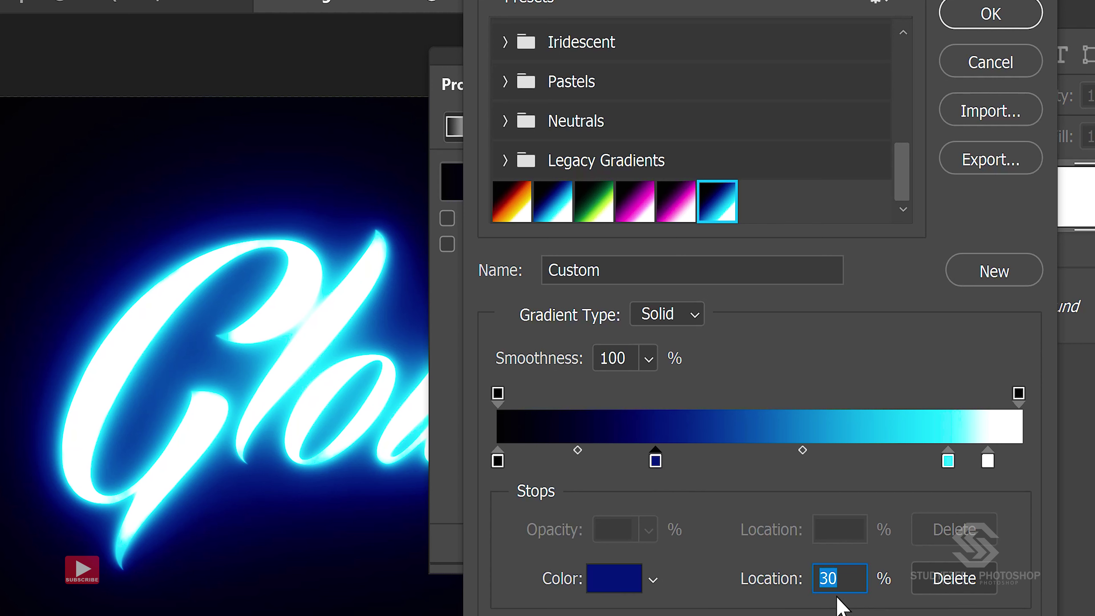
click(612, 585)
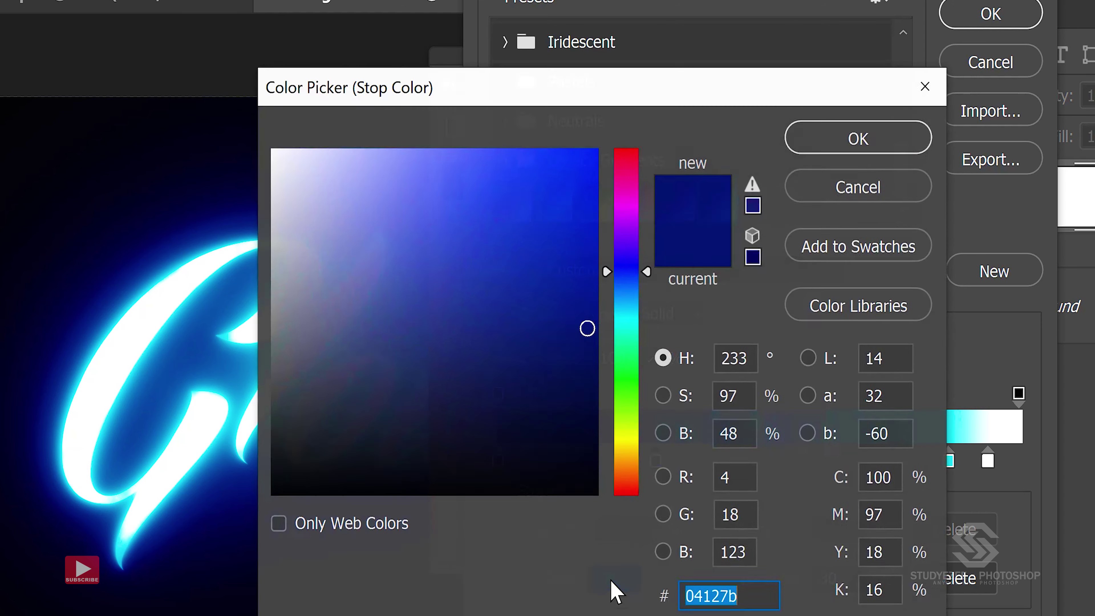
click(736, 596)
double_click(735, 596)
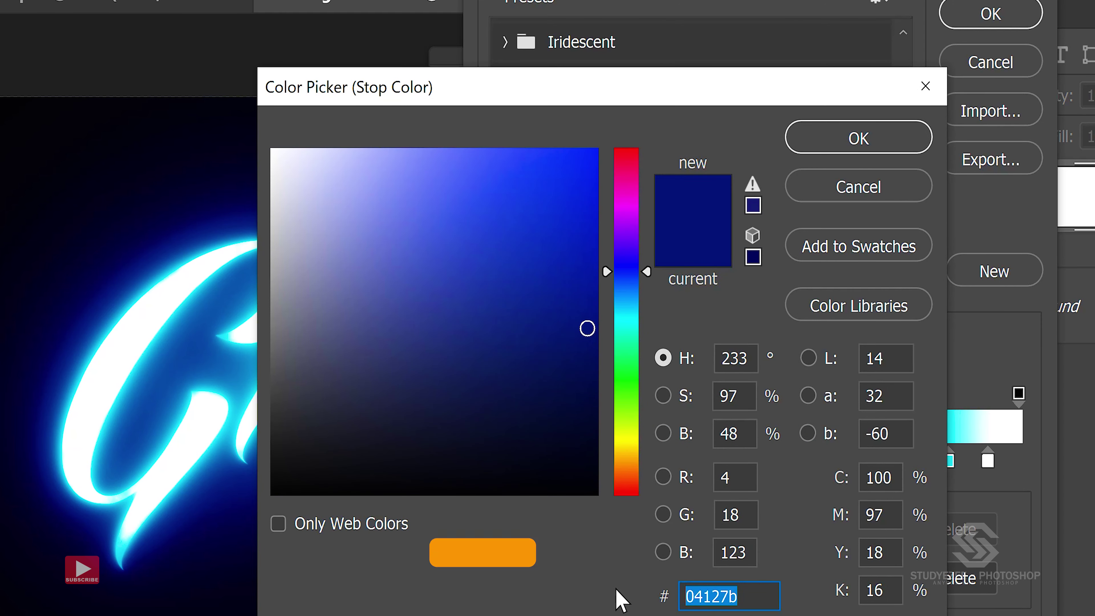
text(8)
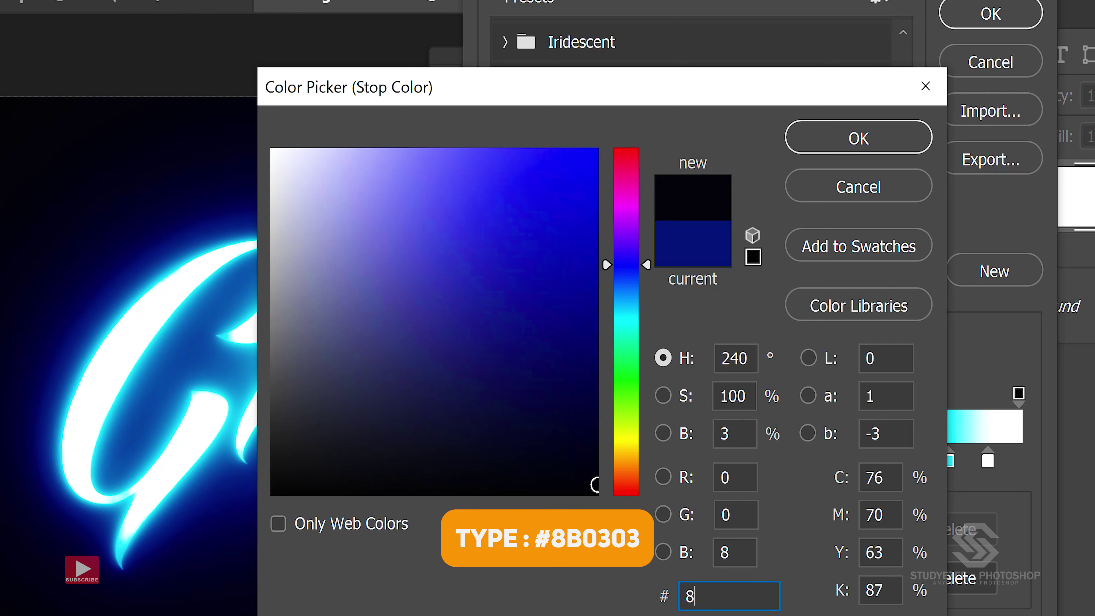
text(b0303)
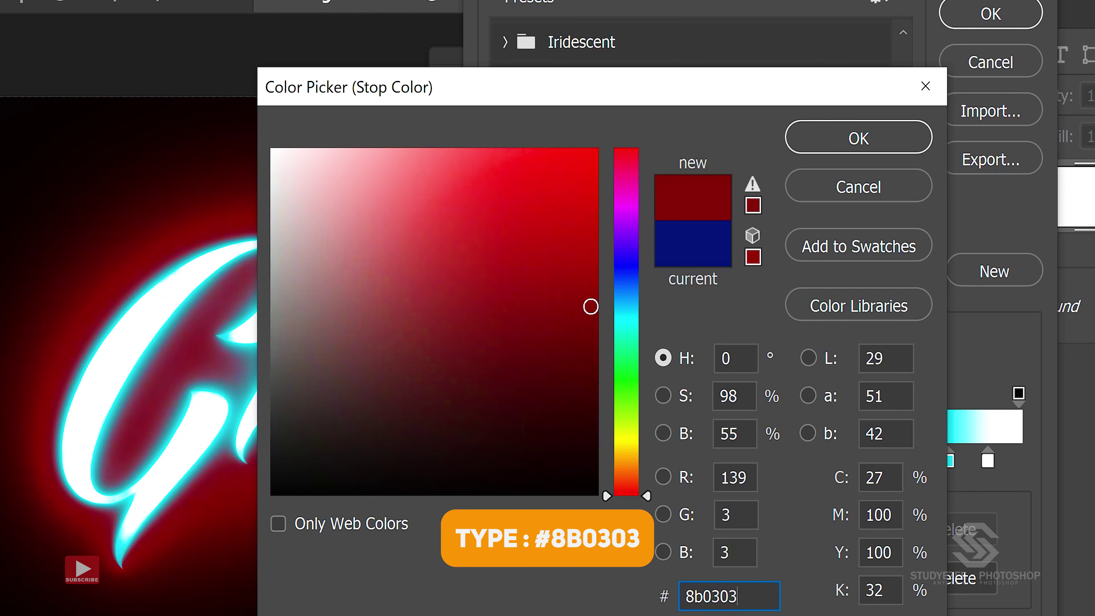
click(845, 139)
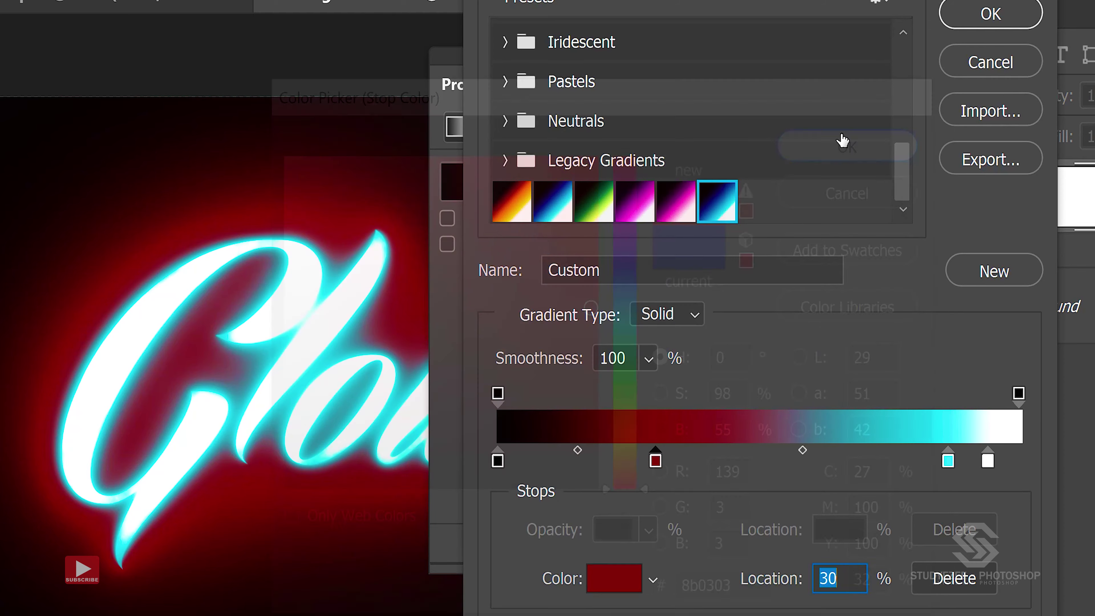
Step: Add an orange F06102 gradient stop at 50%
click(760, 455)
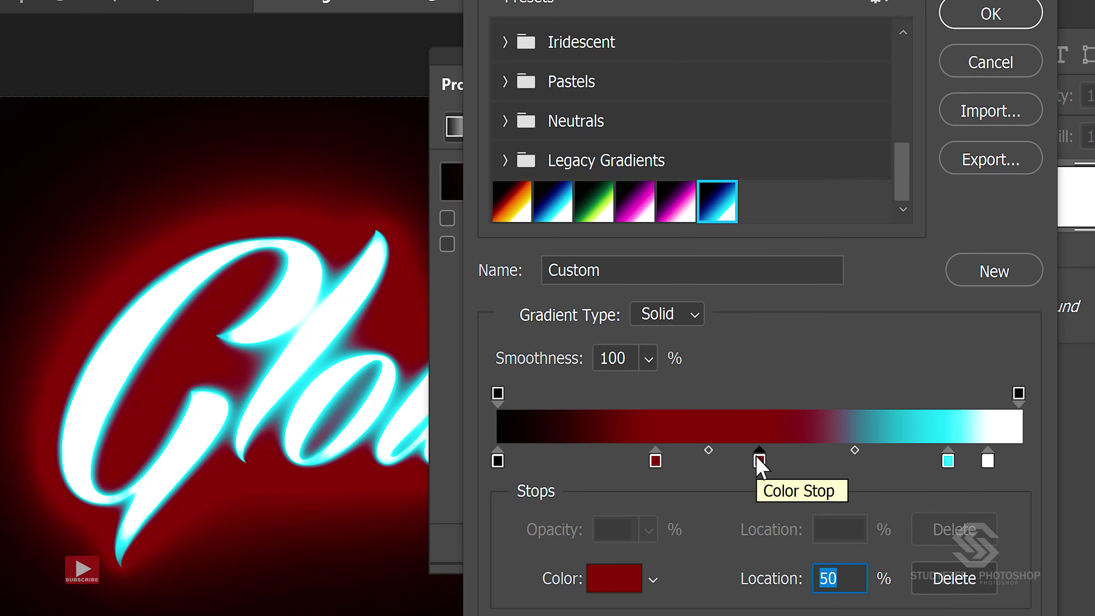
double_click(759, 462)
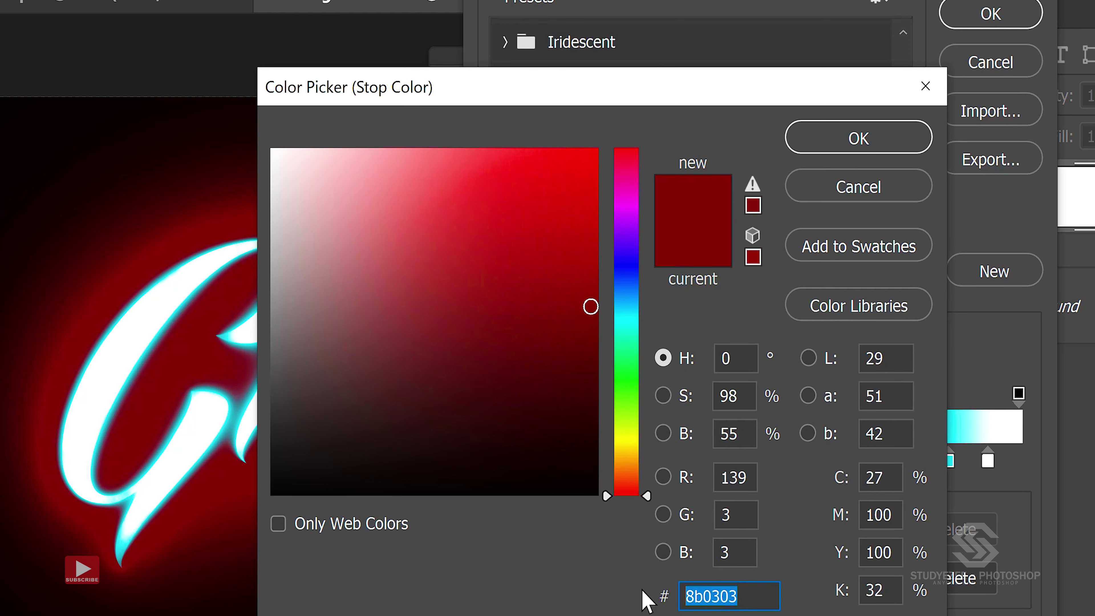
text(f0)
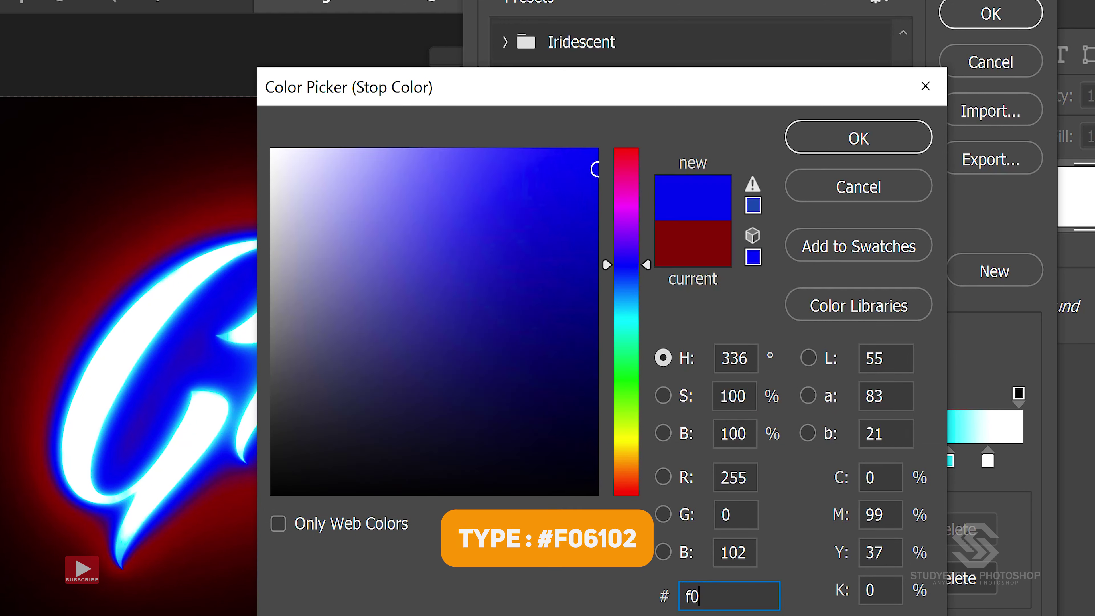
text(6102)
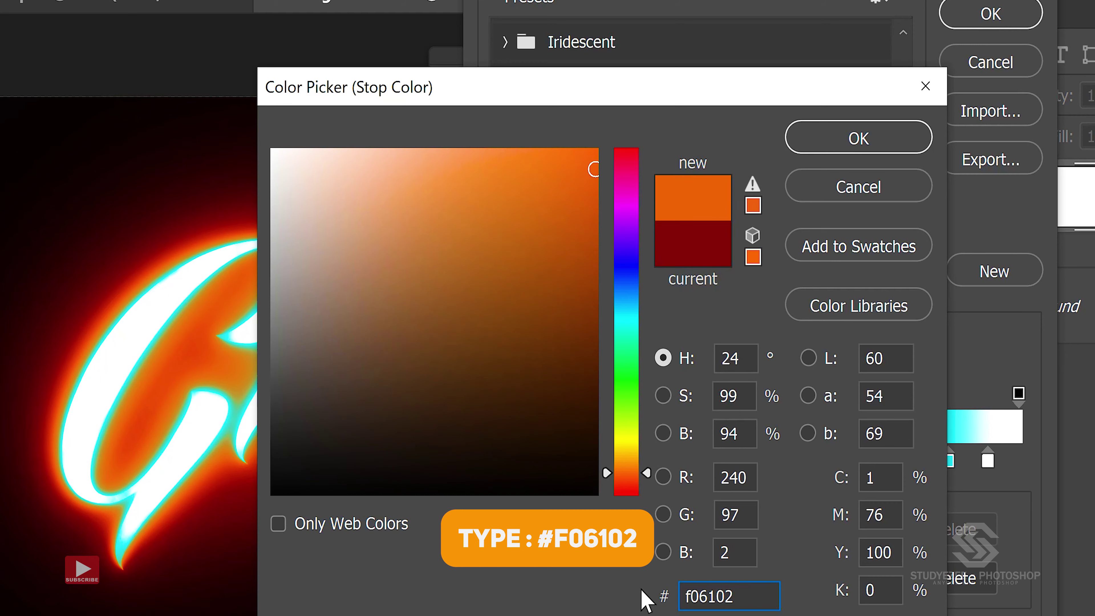
click(856, 138)
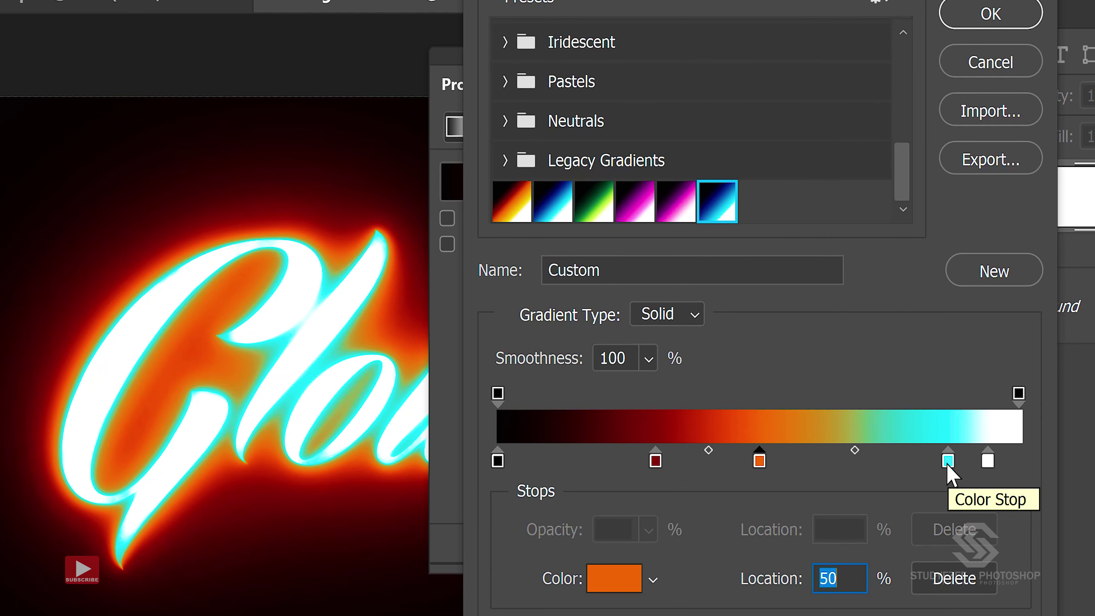
Step: Move the cyan stop to 77% and recolour it golden yellow F0C002
drag(948, 465, 899, 463)
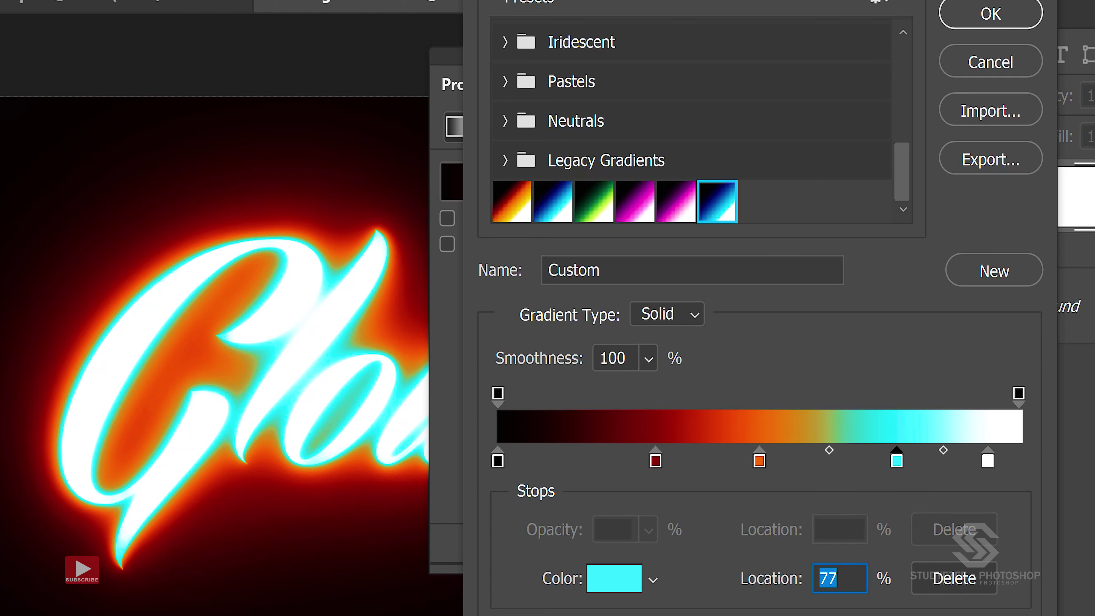
click(614, 586)
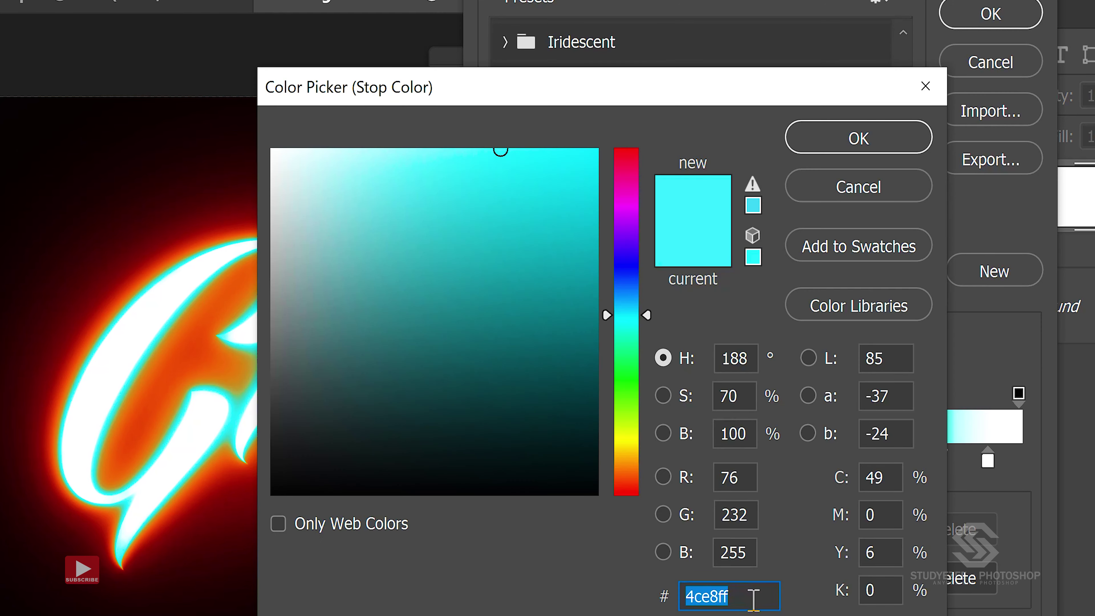
text(f)
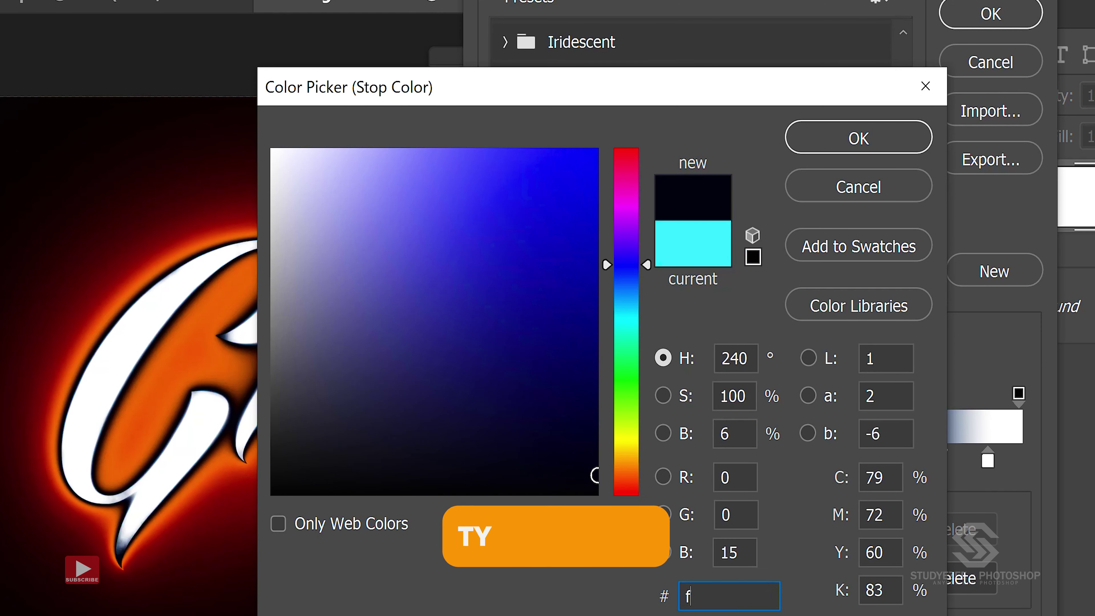
text(0c0)
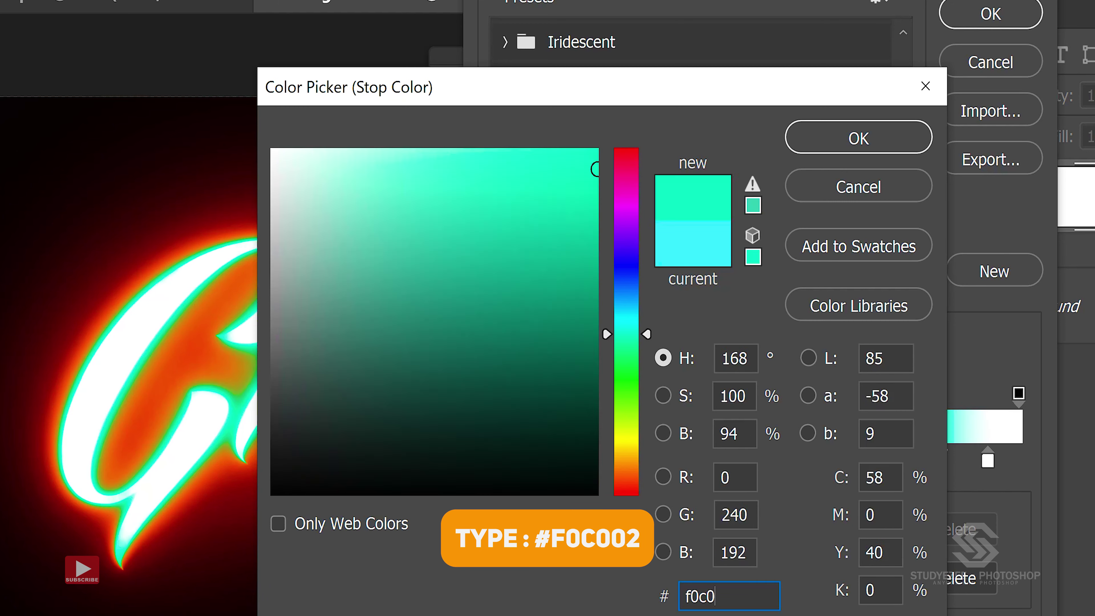
text(02)
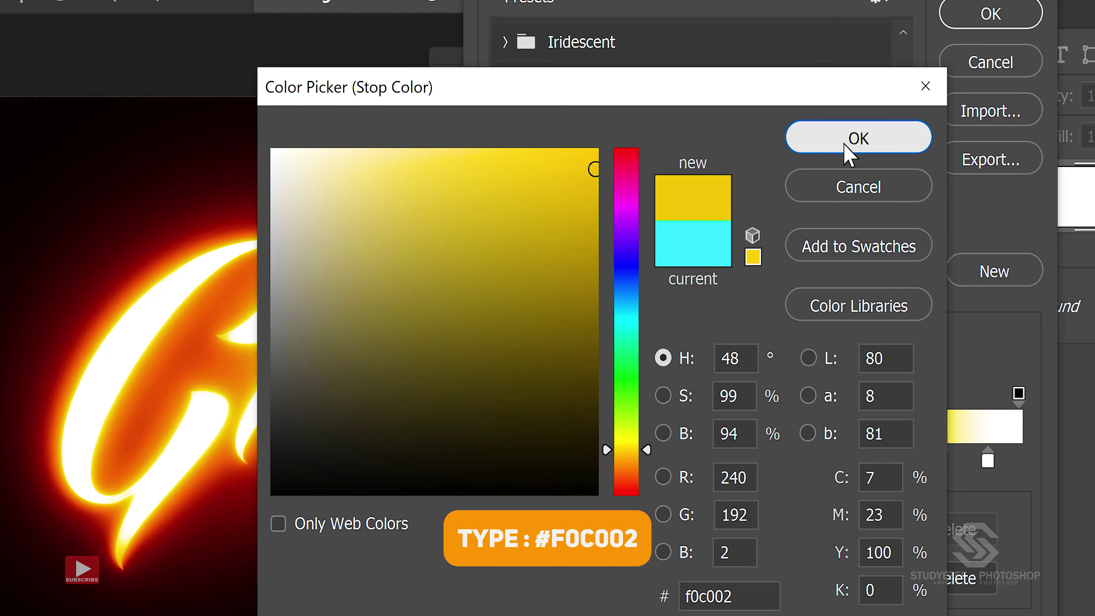
click(845, 145)
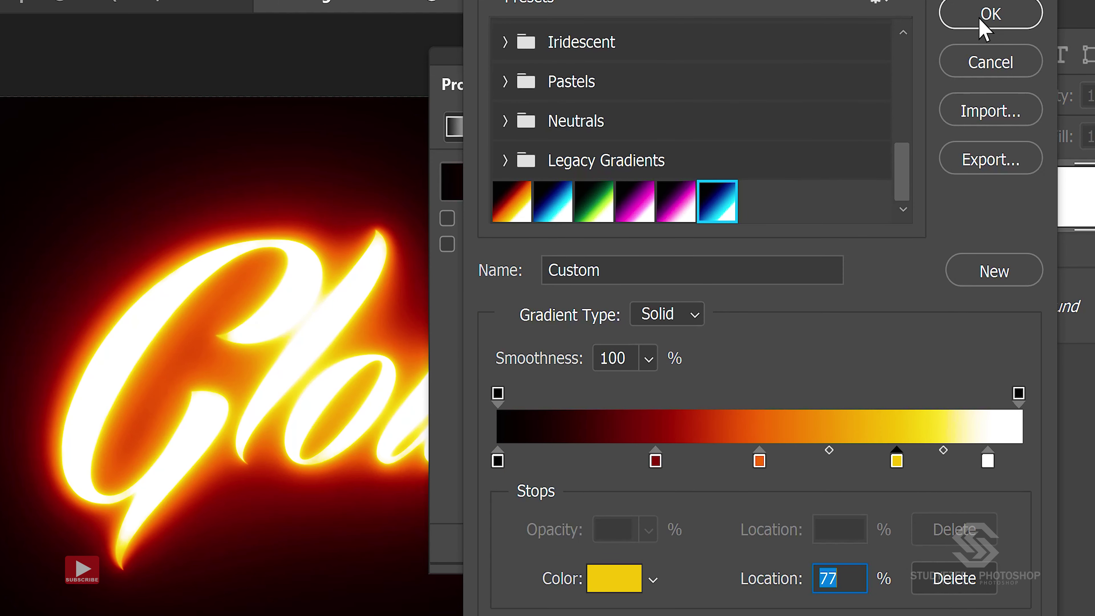
Step: Save the current gold gradient as a new preset named 'Gold Royal Glow'
click(987, 275)
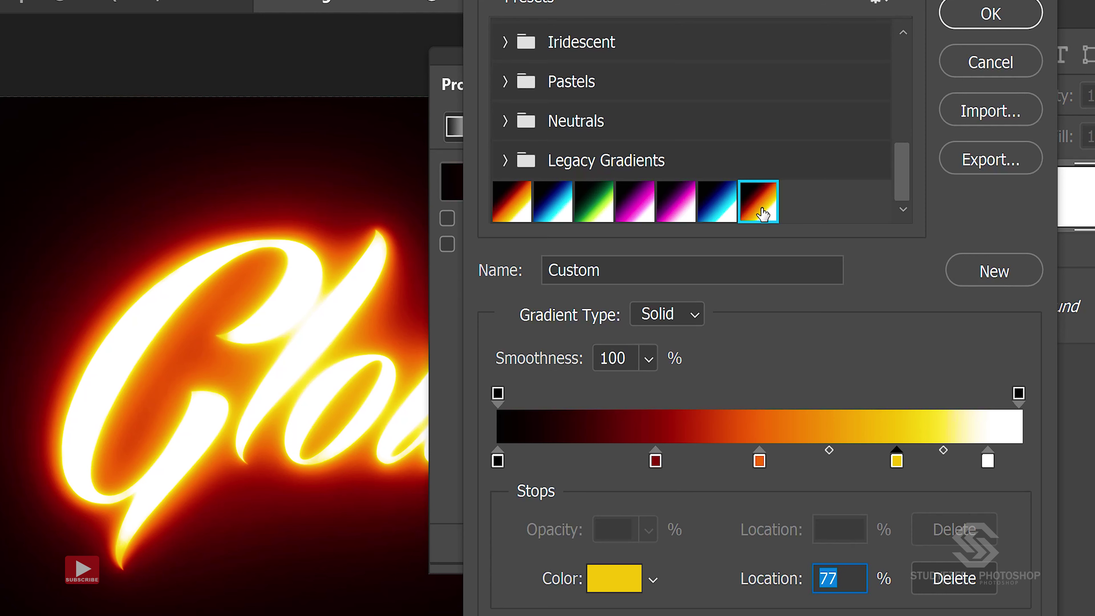
right_click(762, 213)
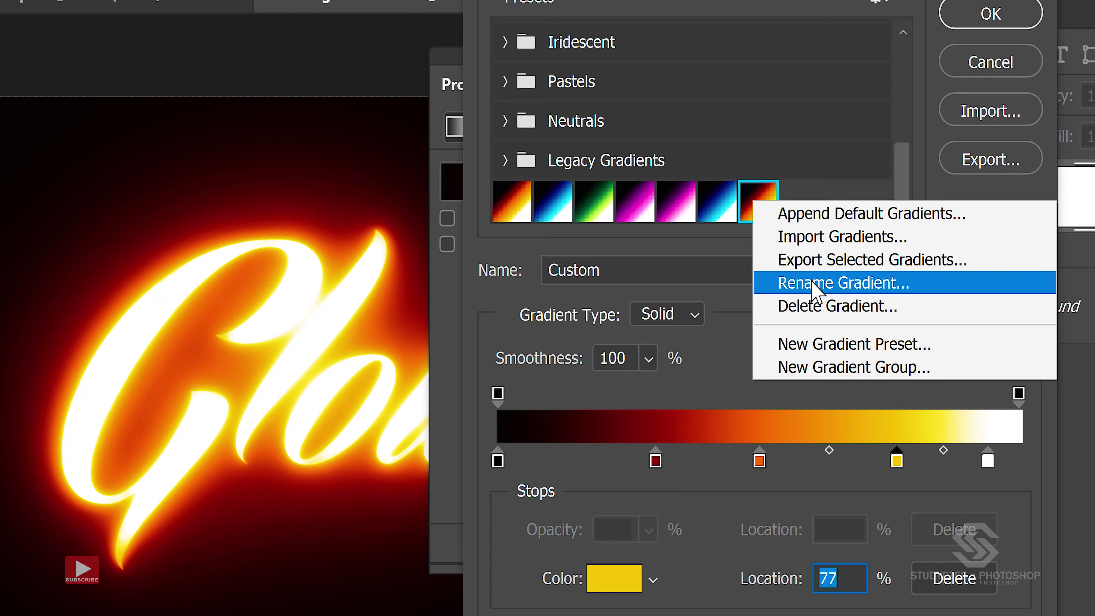
click(813, 288)
text(Gold Royal Glow)
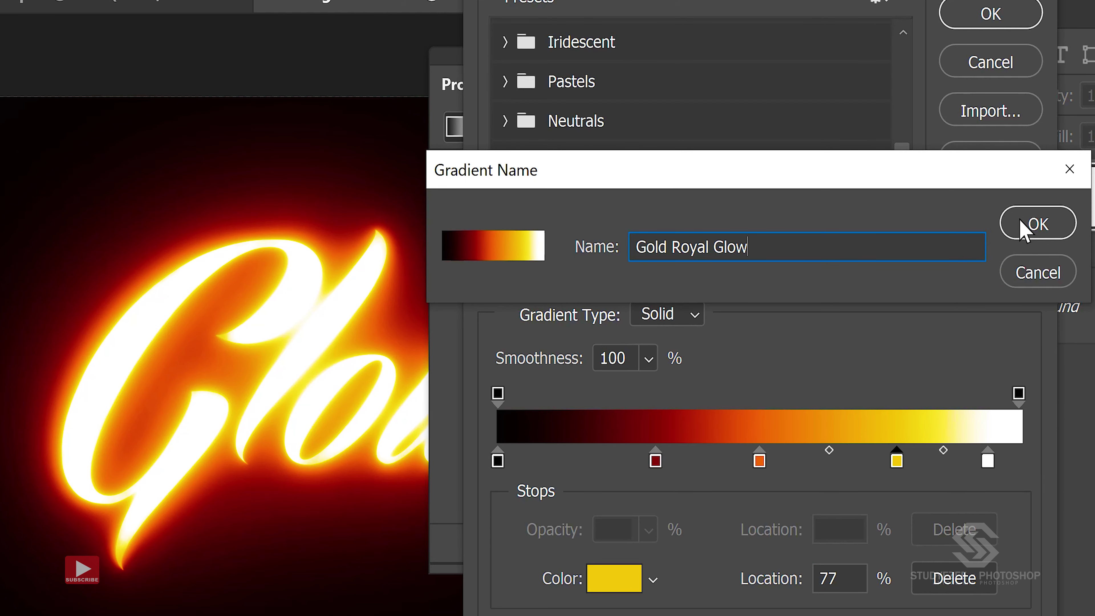
click(1025, 229)
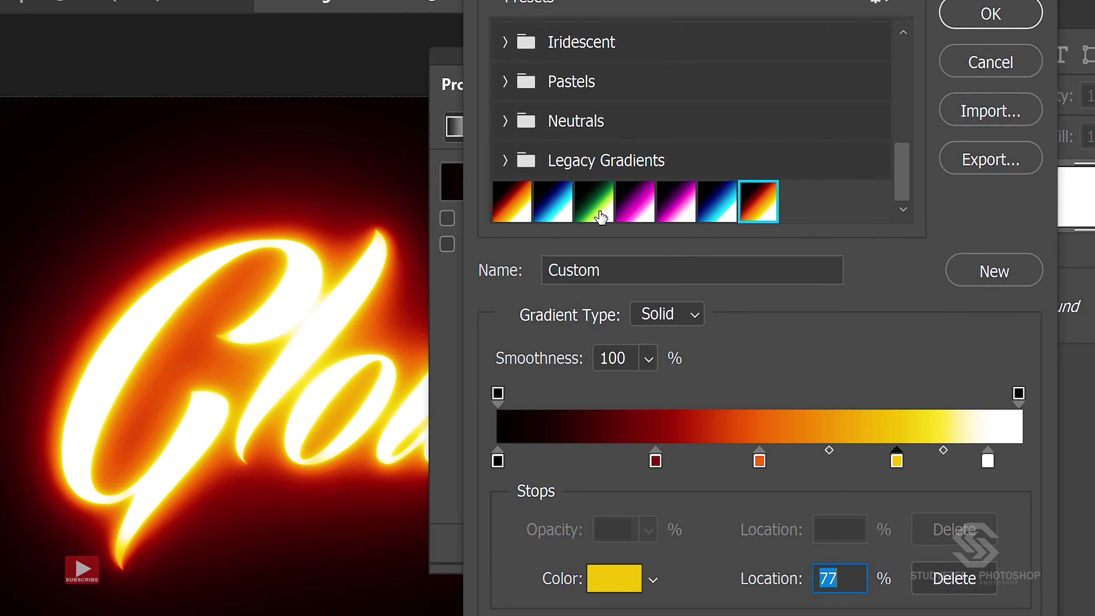
Step: Preview the Green, magenta and Blue Royal Glow presets, then apply Gold Royal Glow
click(593, 201)
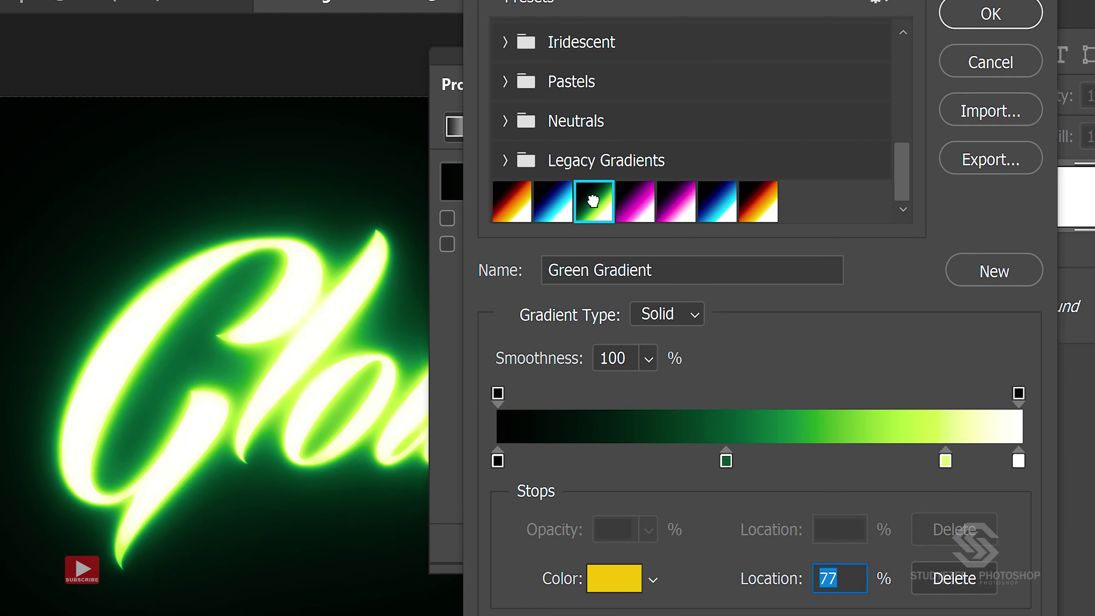
click(626, 201)
click(676, 210)
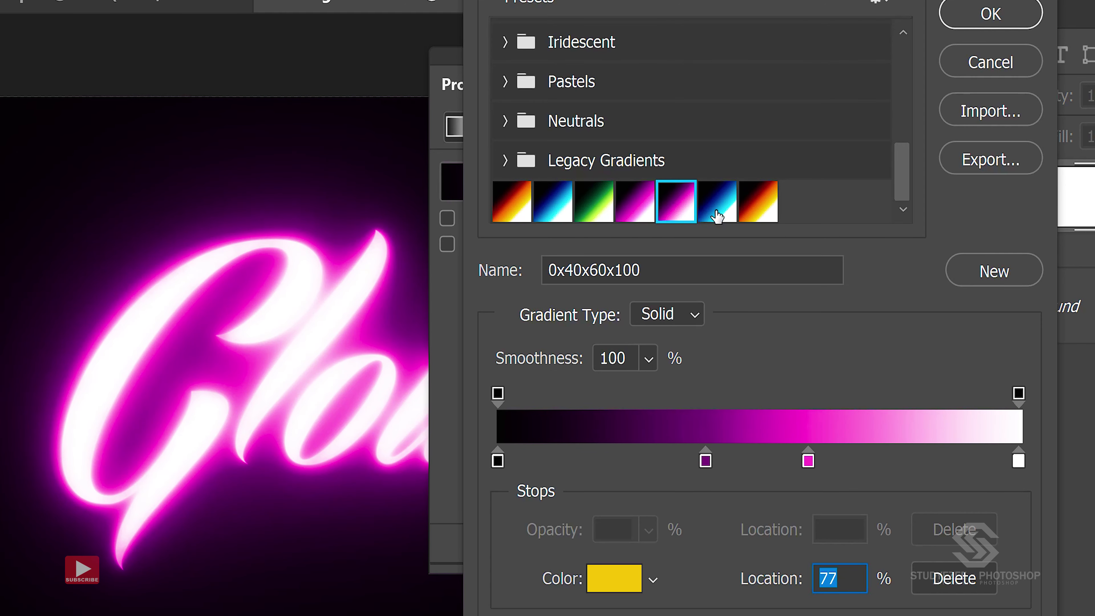
click(717, 211)
click(758, 201)
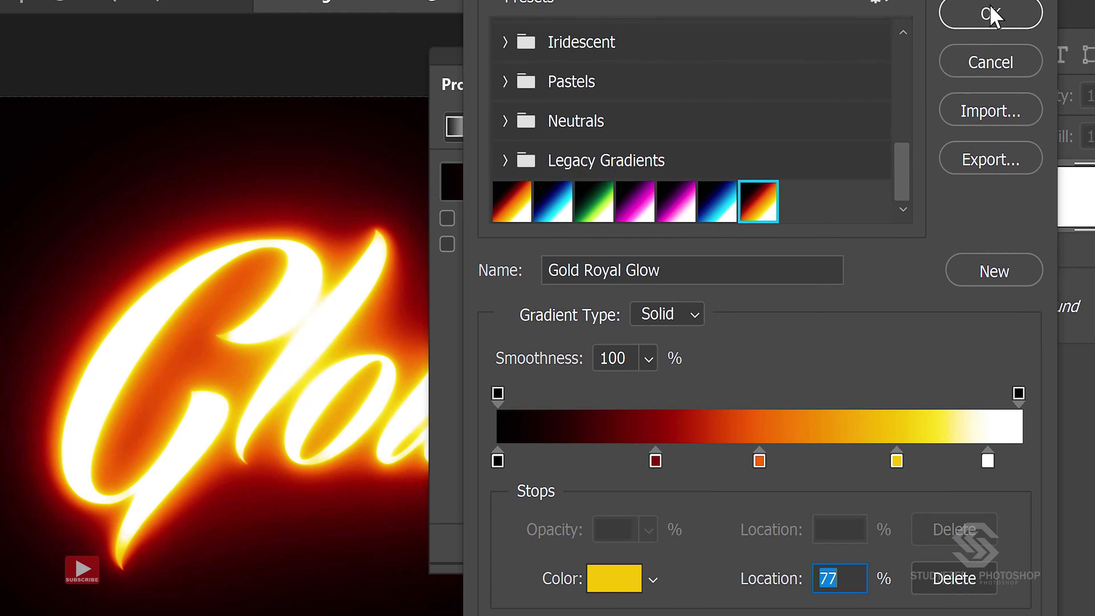
click(989, 17)
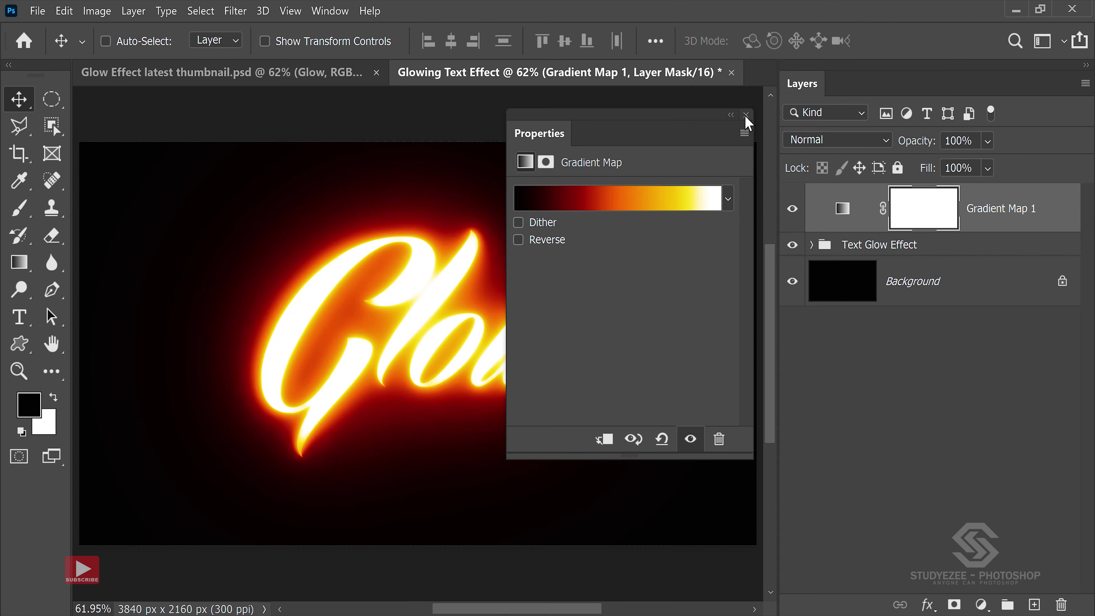
Step: Place the brown wavy smoke image above the Text Glow Effect group
click(746, 114)
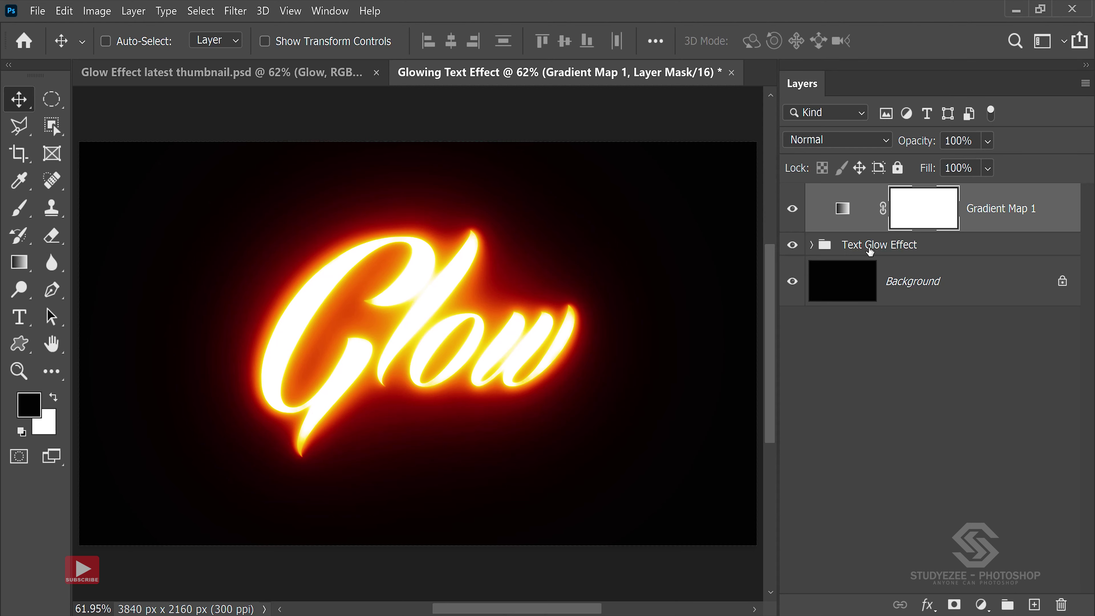
click(870, 249)
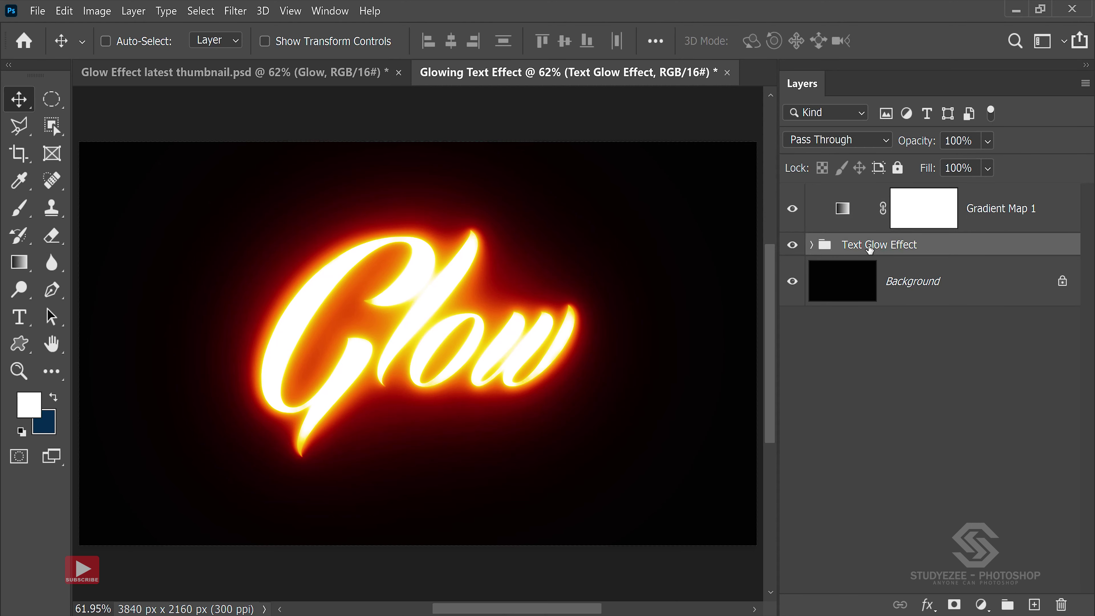
click(37, 11)
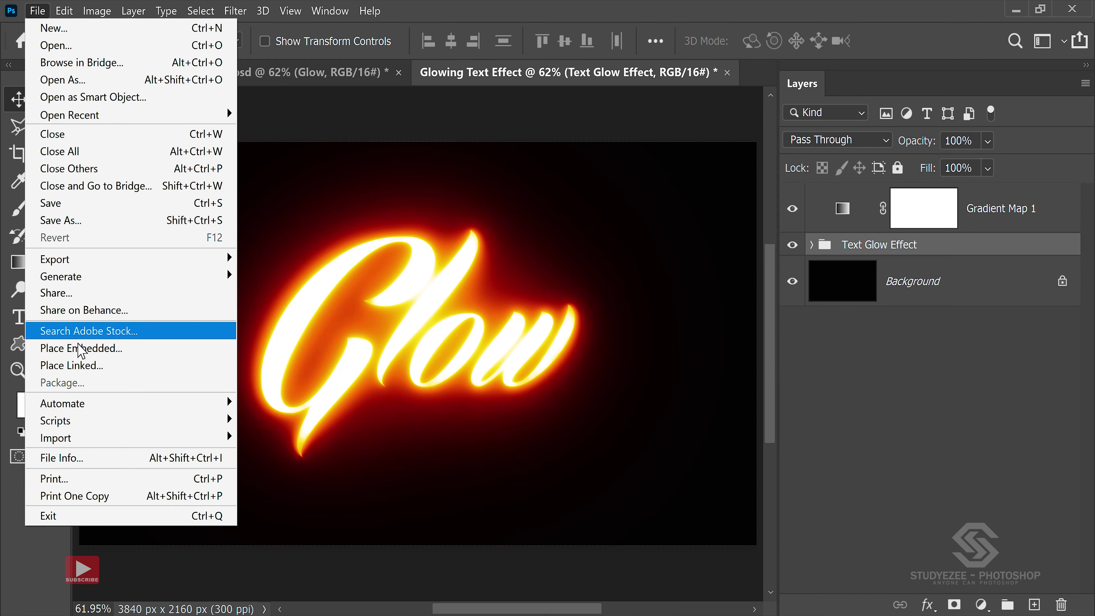
click(81, 348)
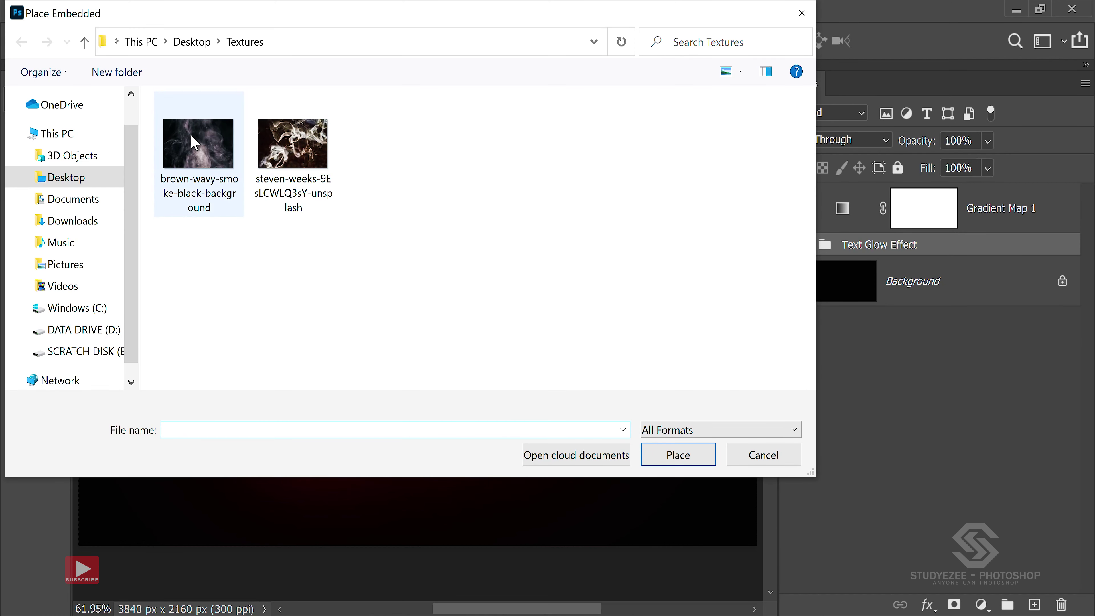
click(195, 142)
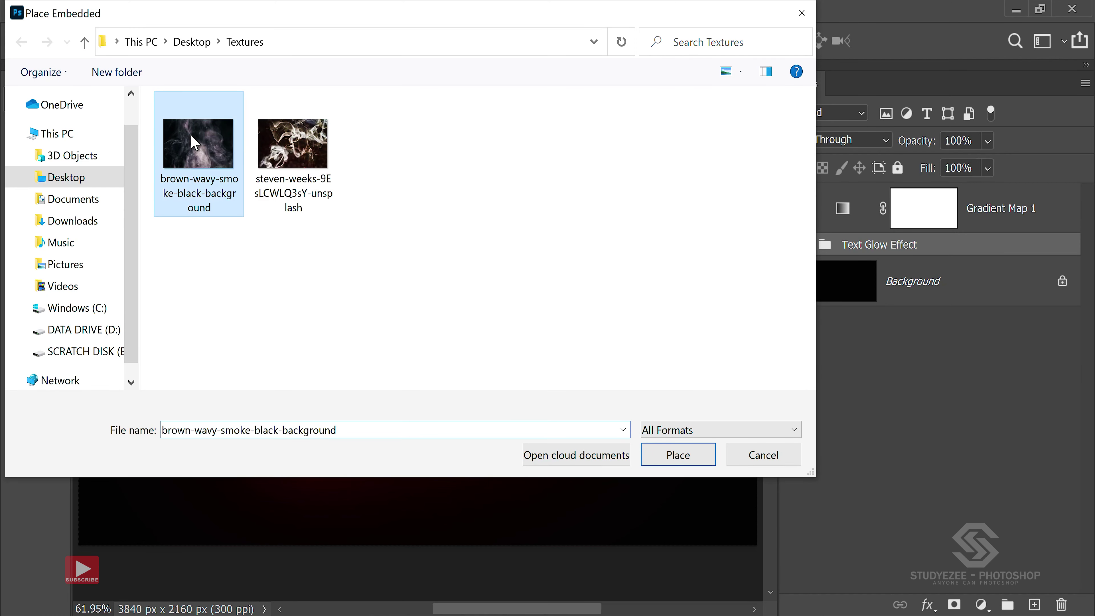
click(679, 457)
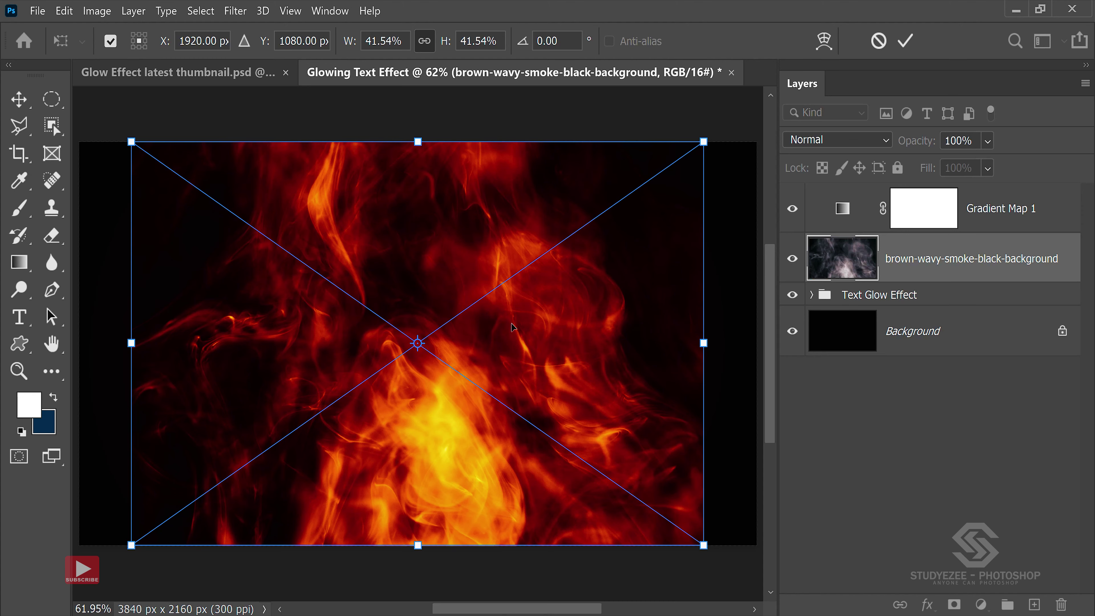
key(Return)
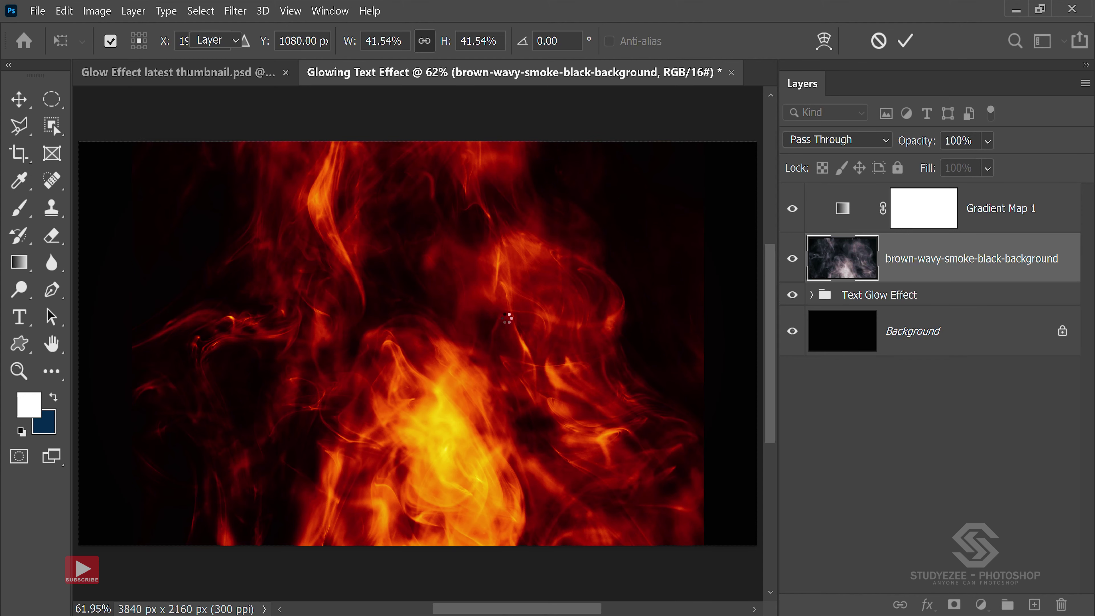
Step: Set the smoke layer to Overlay blending at 30% opacity
click(836, 142)
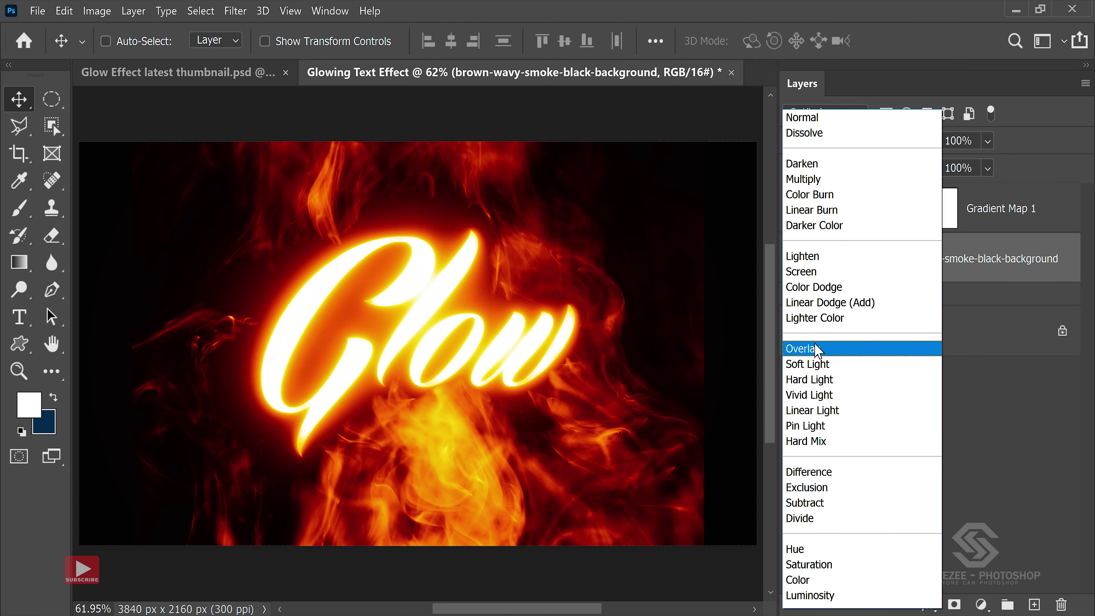
click(818, 350)
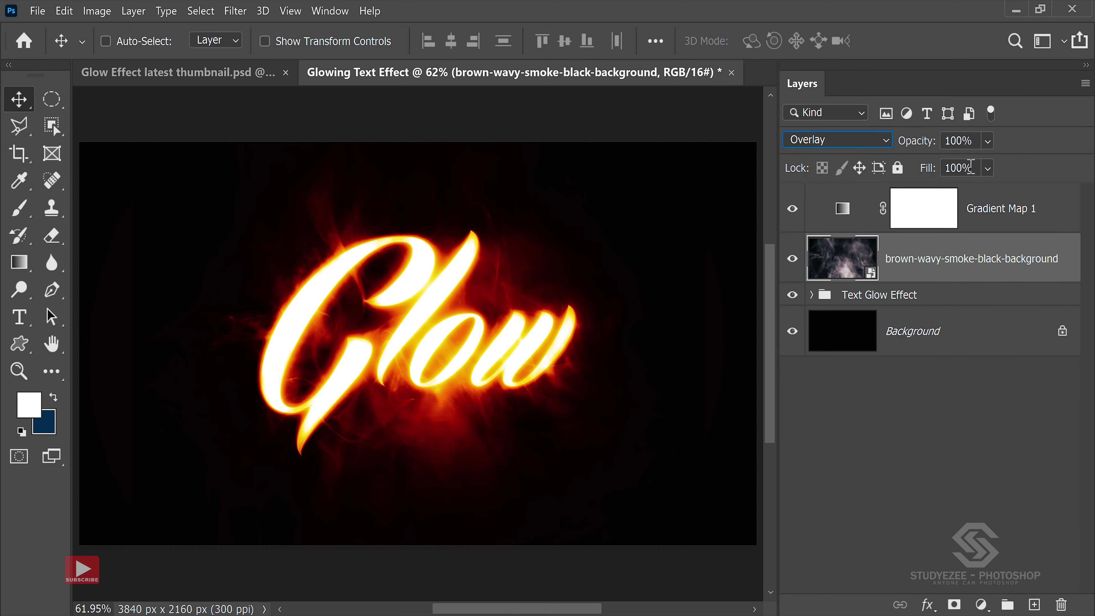
drag(971, 140, 932, 147)
text(30)
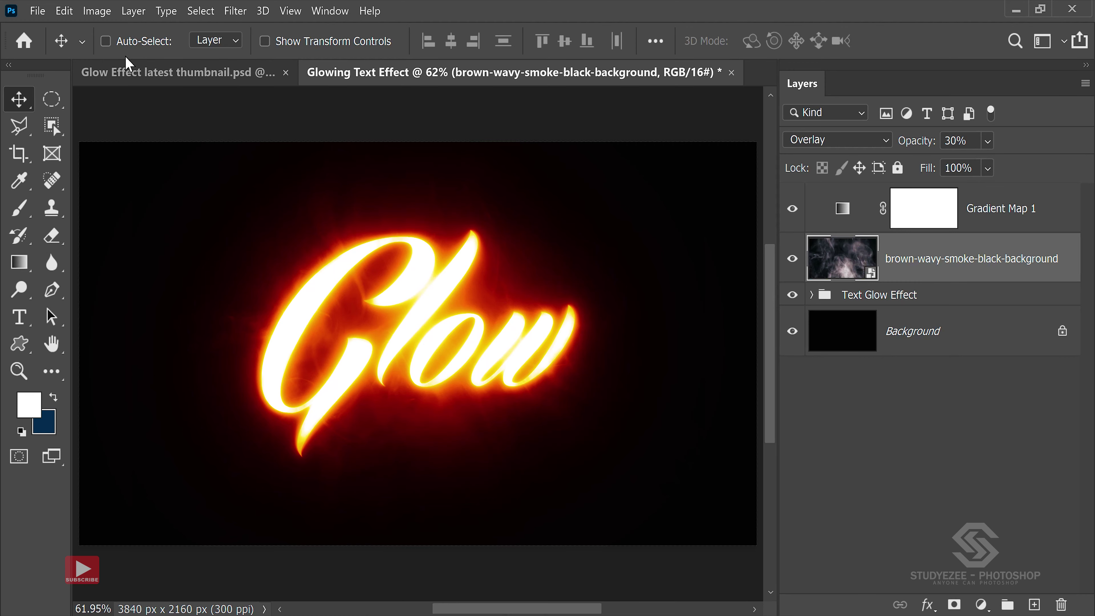
click(41, 12)
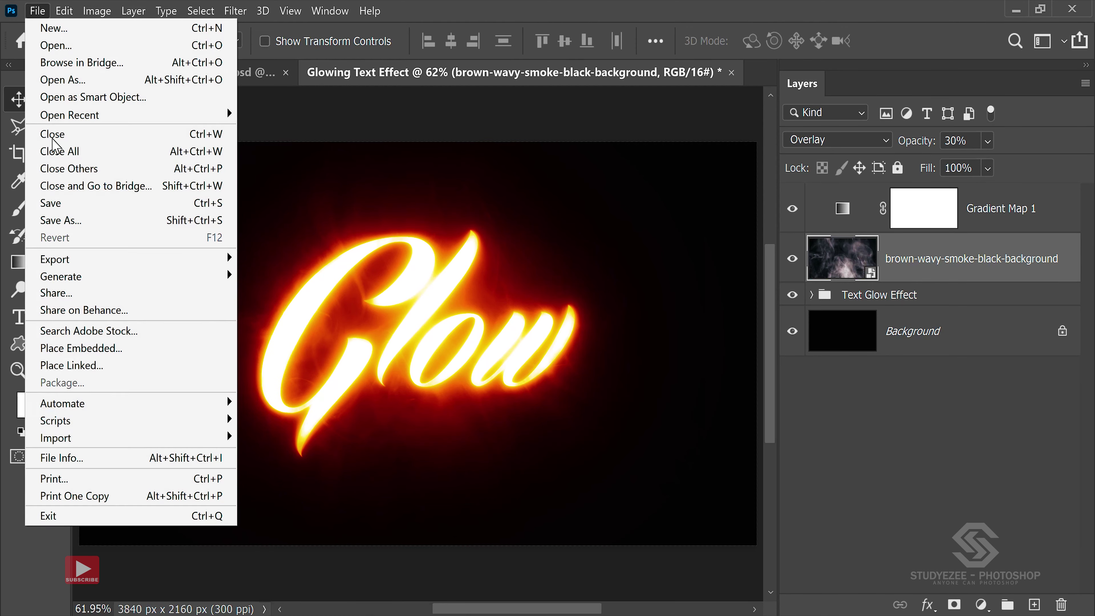
Step: Place the second Textures smoke photo, steven-weeks-9EsLCWLQ3sY-unsplash, above the brown smoke layer
click(74, 355)
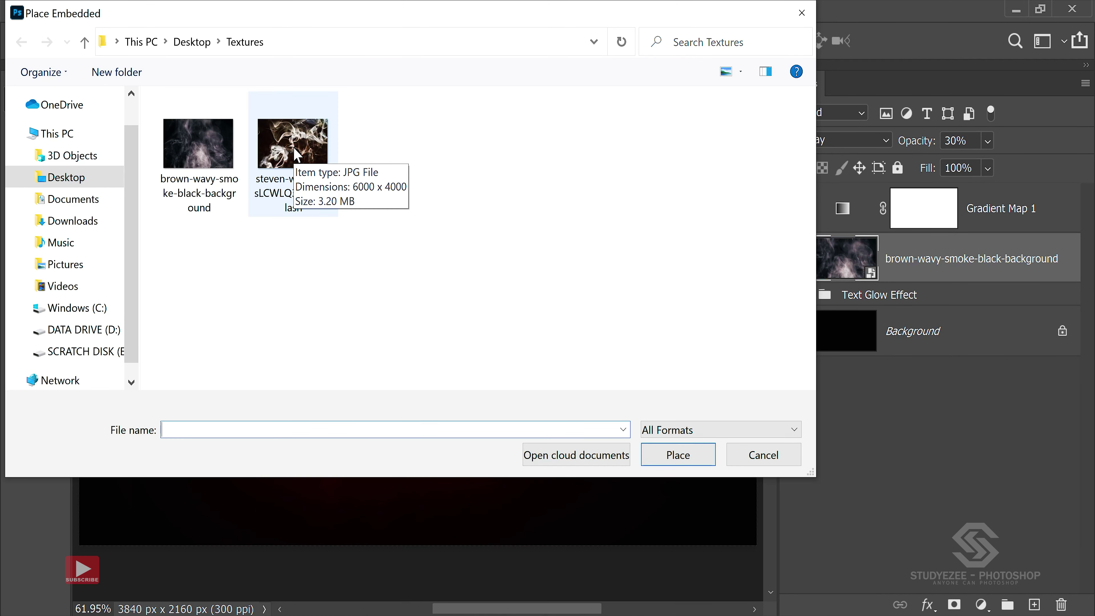
click(297, 155)
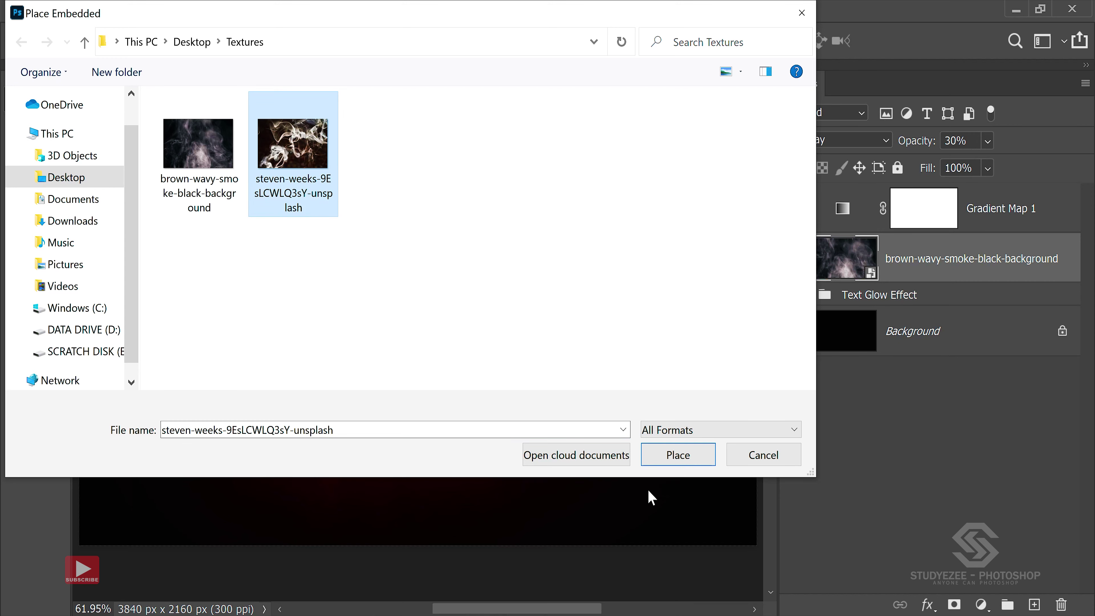
click(673, 460)
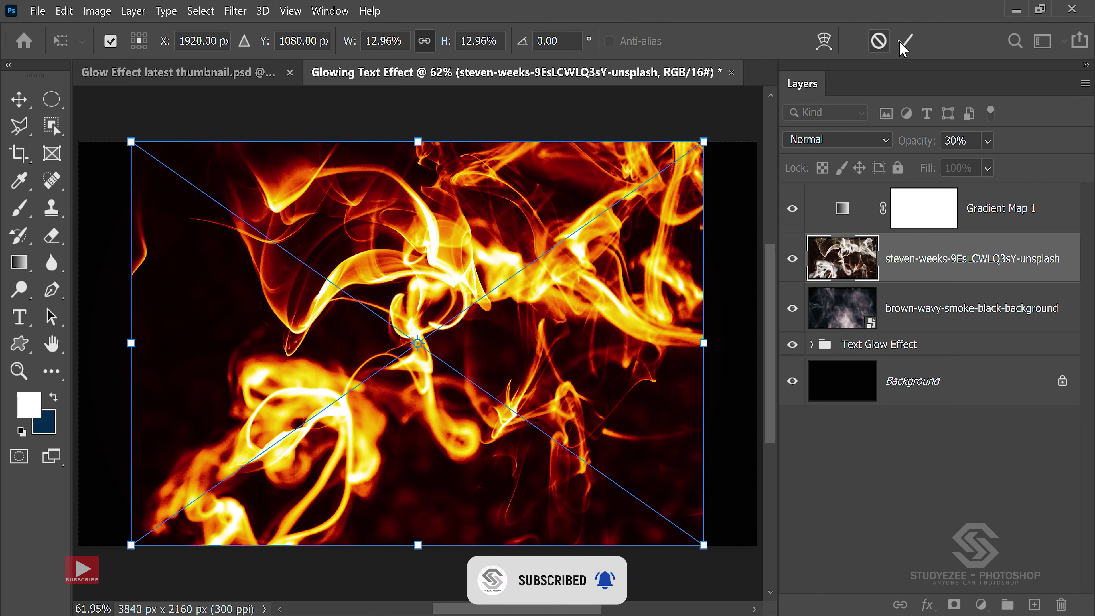
click(906, 43)
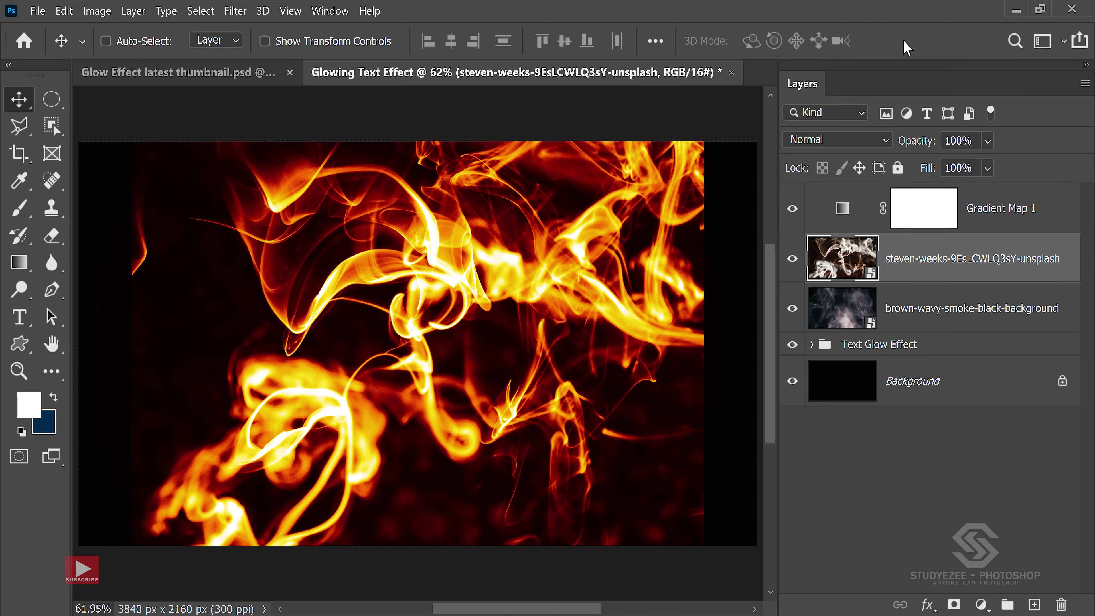
click(834, 142)
Step: Blend the second smoke layer in Overlay at 15% opacity
click(819, 347)
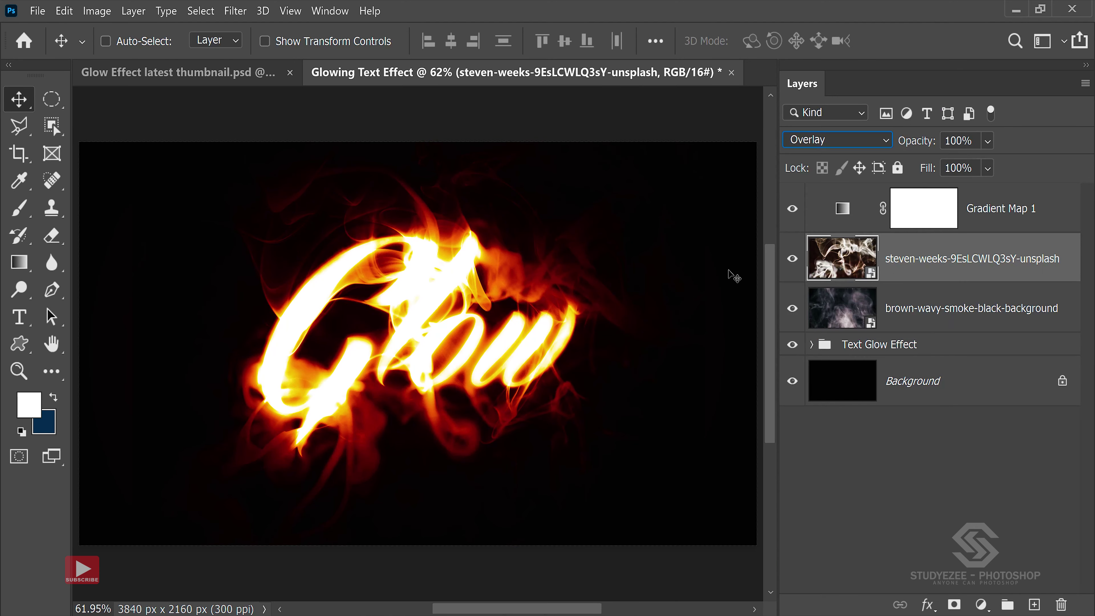
click(976, 140)
text(15)
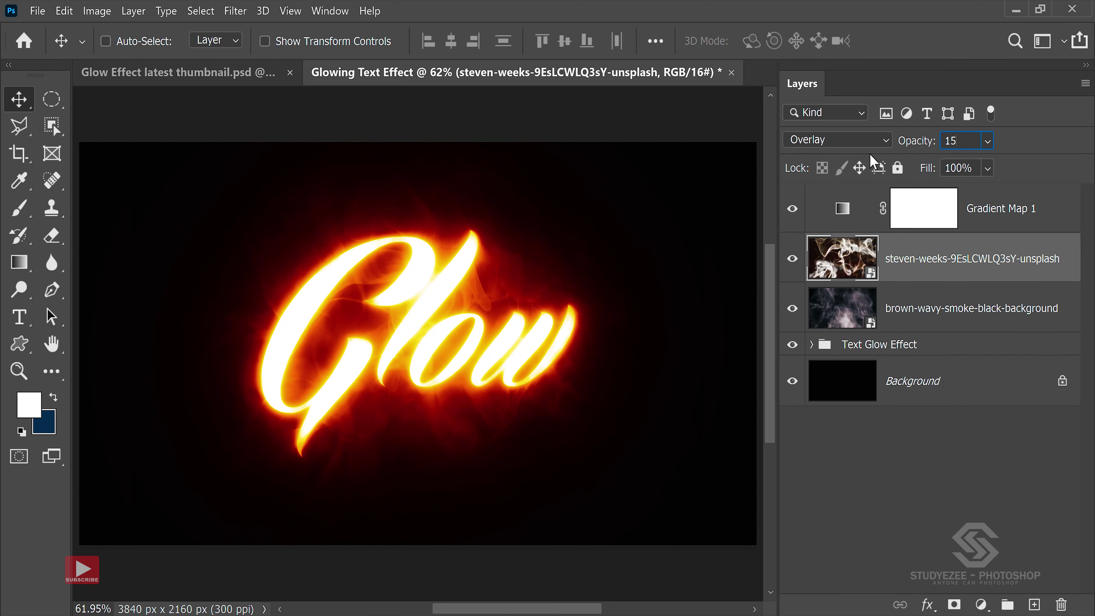
drag(912, 142, 925, 142)
text(15)
key(Return)
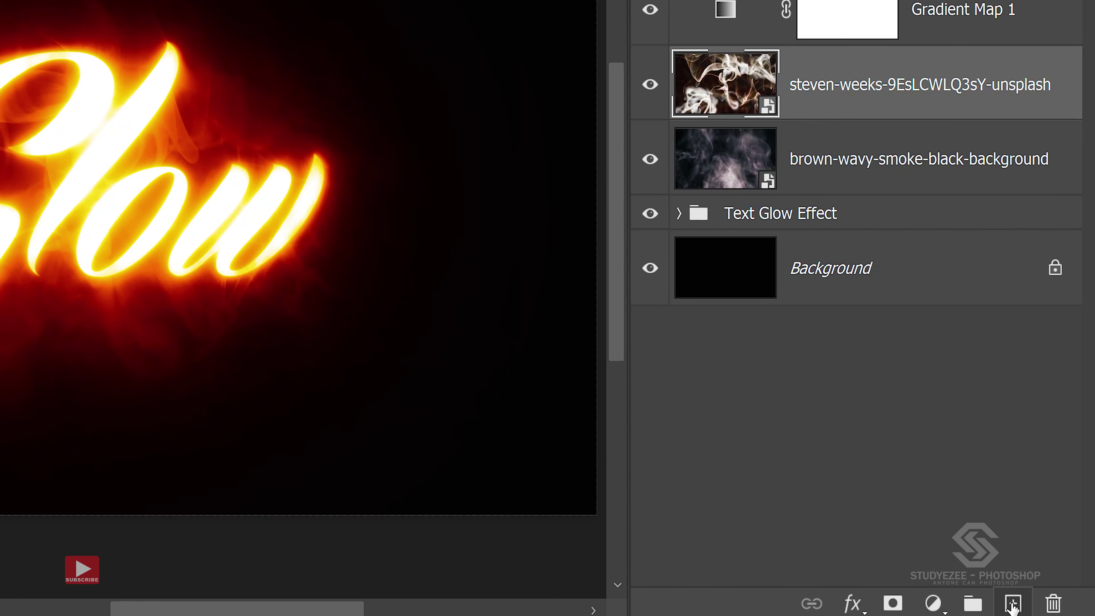
Step: Add a new Layer 1 and load the Fog Brush preset
click(1014, 608)
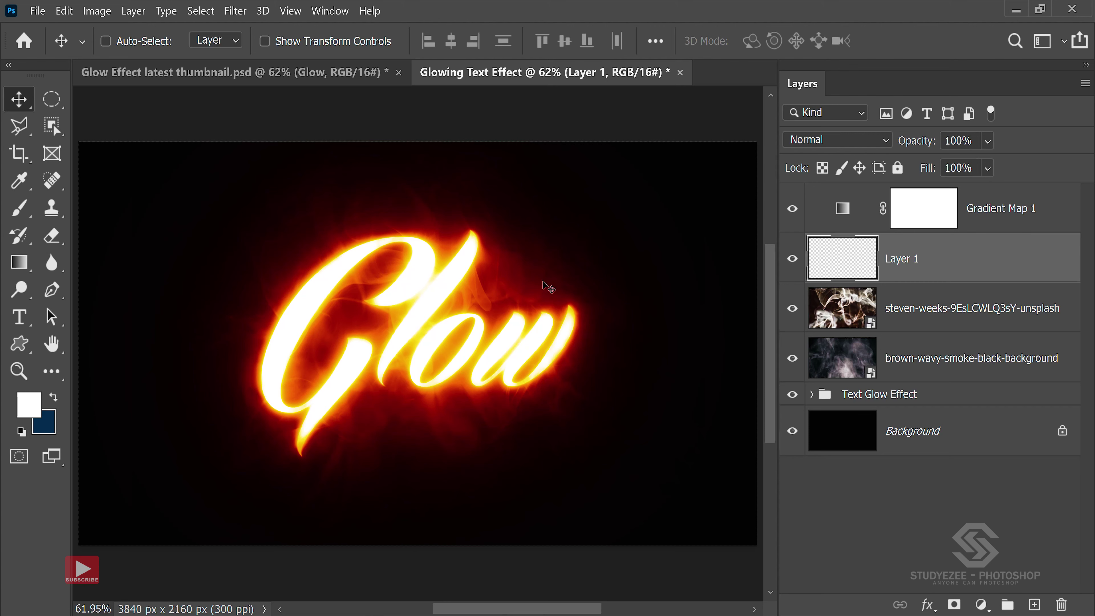
click(26, 219)
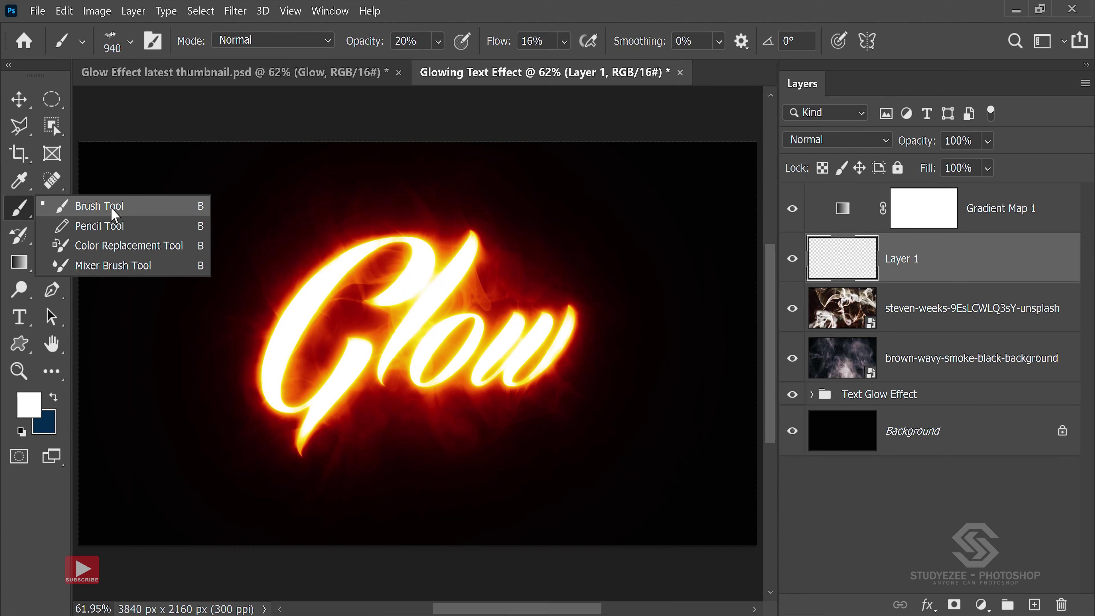
click(114, 214)
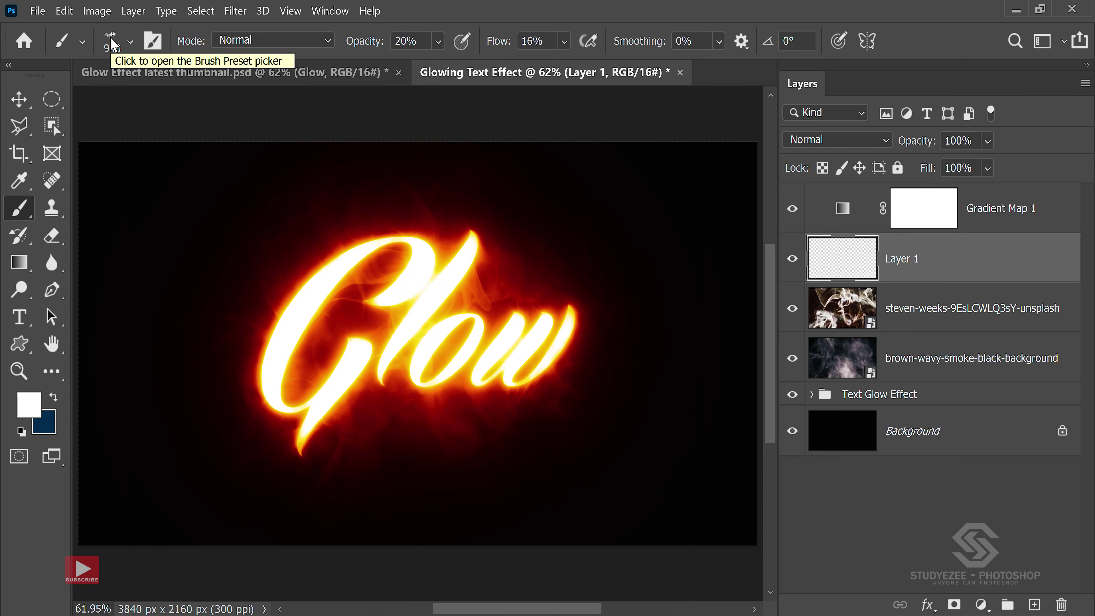
click(115, 43)
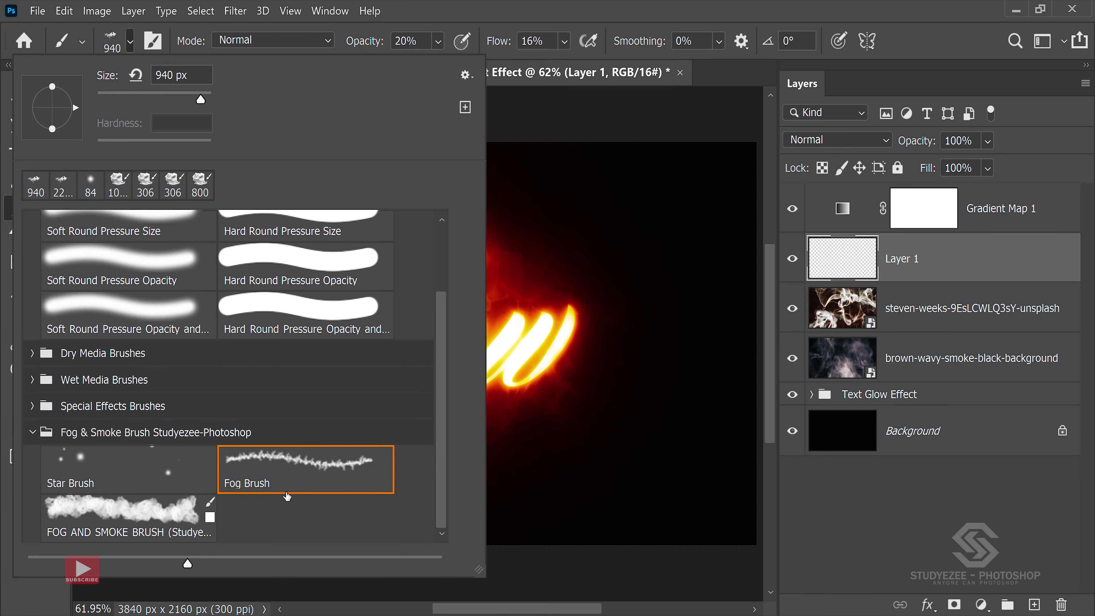
double_click(292, 470)
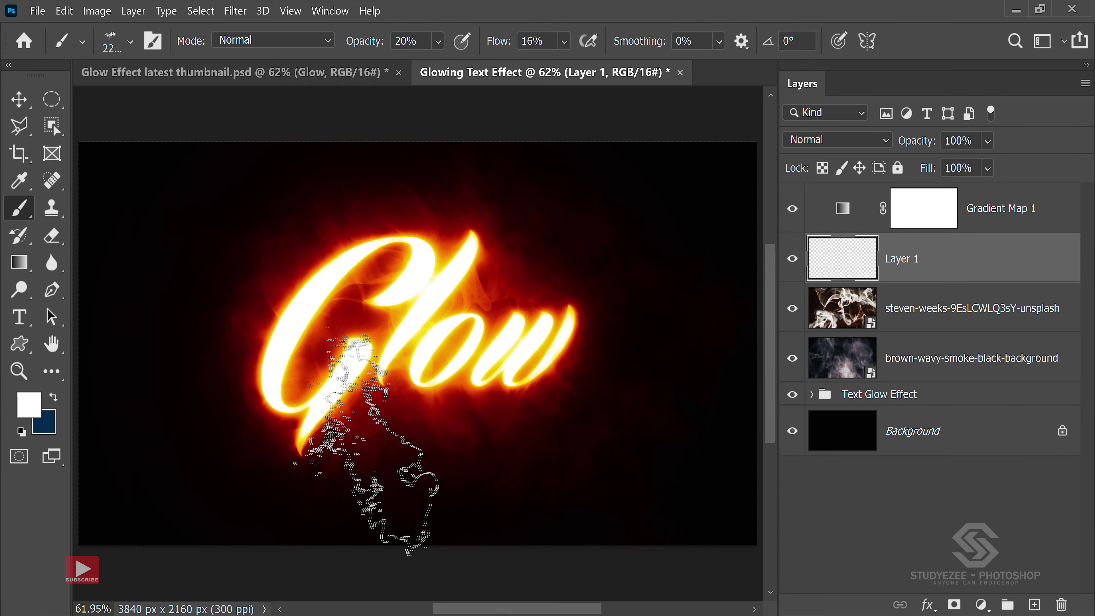
Step: Size the fog brush to 1278 px at 14% opacity, set Layer 1 to 50%, and load Star Brush
right_click(243, 293)
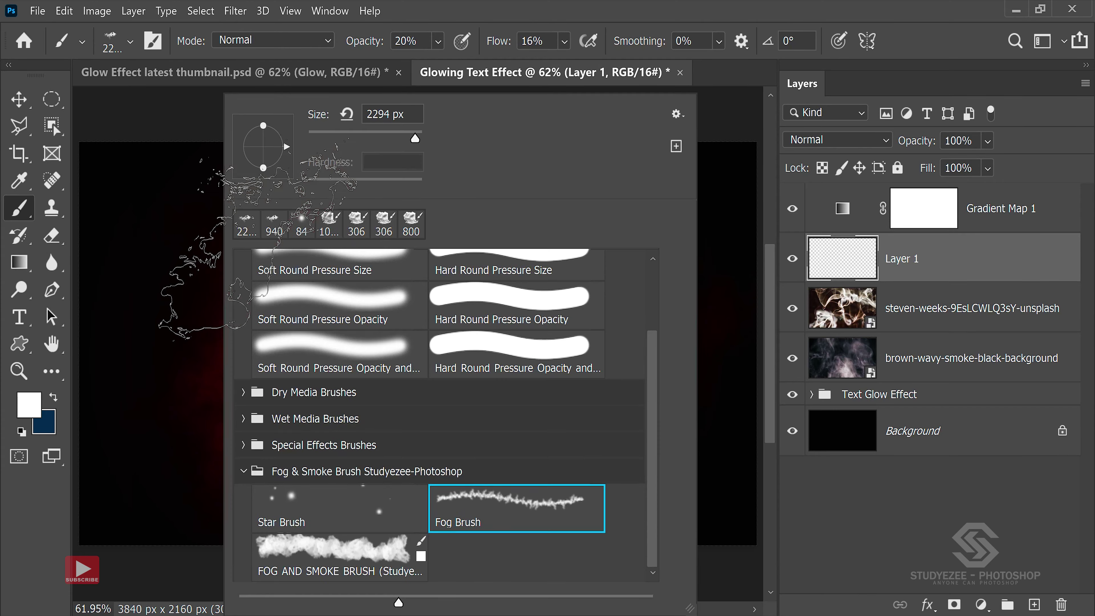
drag(412, 141, 413, 138)
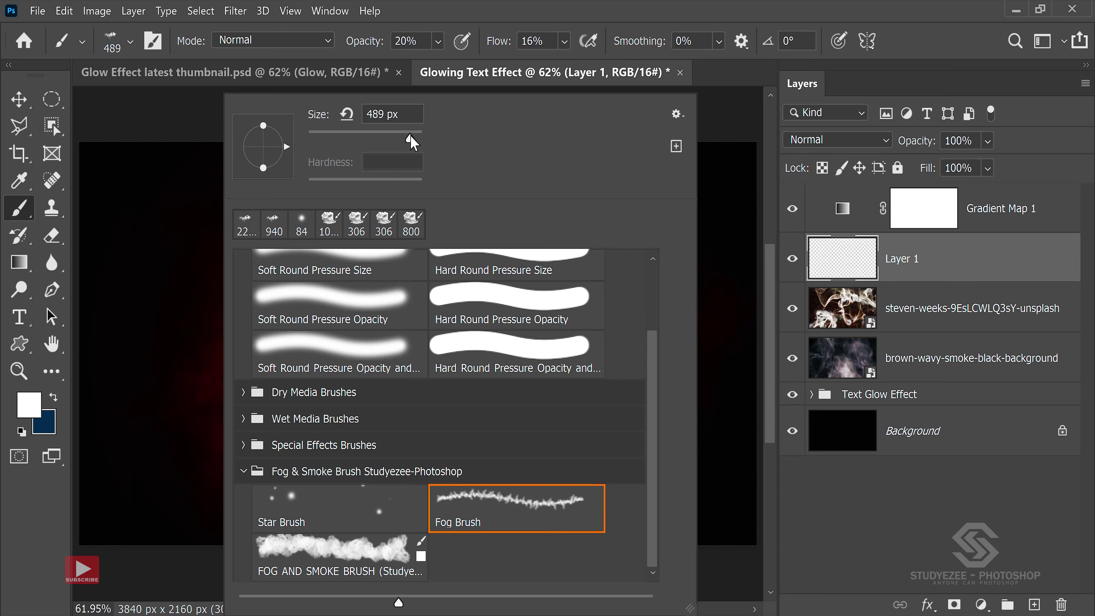
click(724, 92)
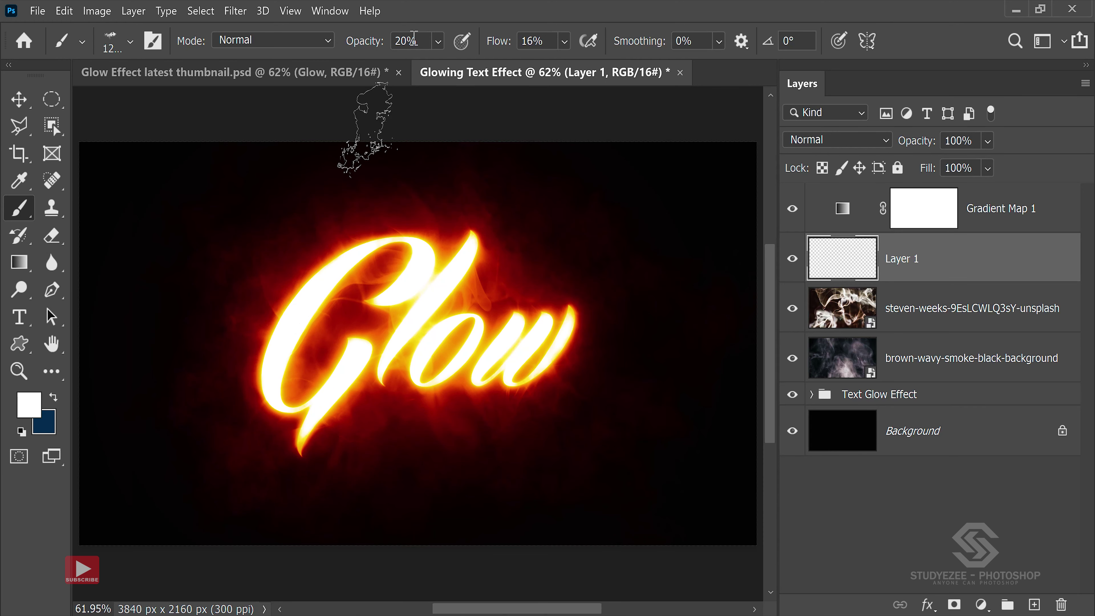
drag(376, 46, 363, 44)
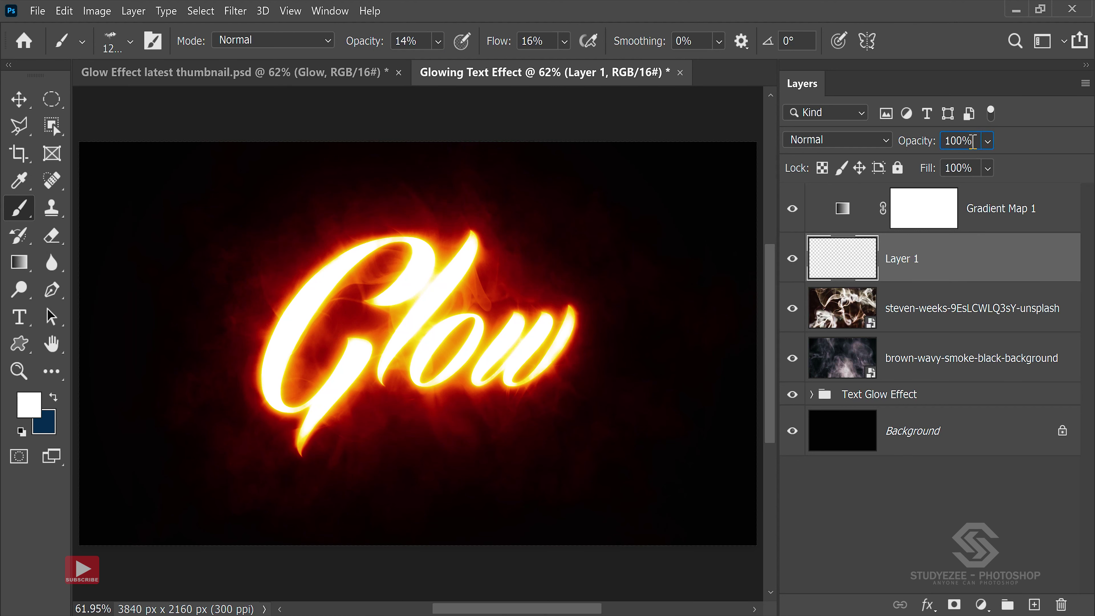
click(959, 140)
text(50)
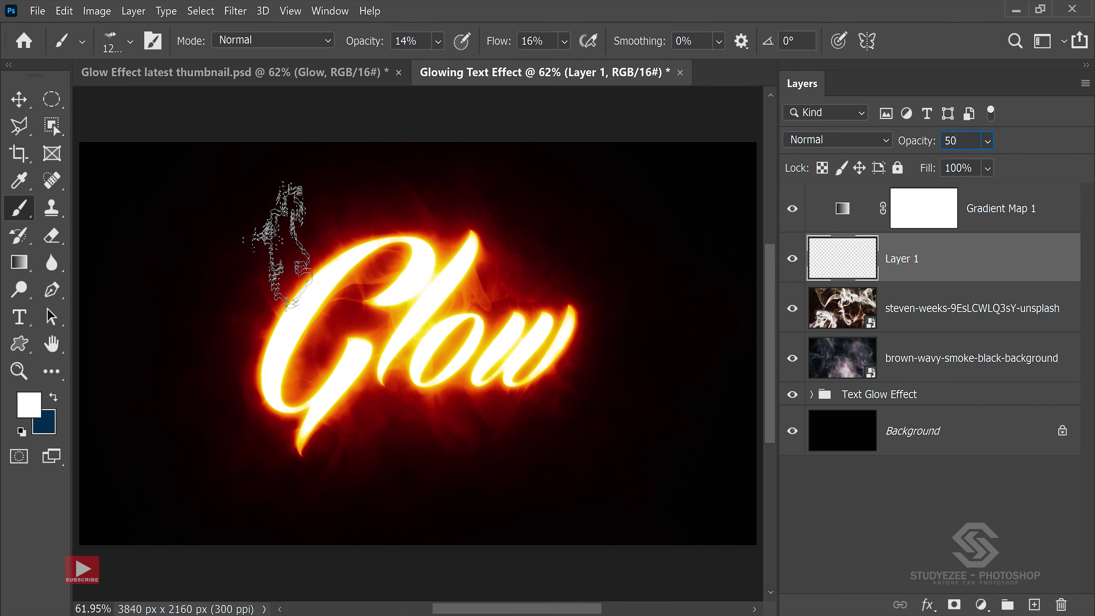
click(117, 48)
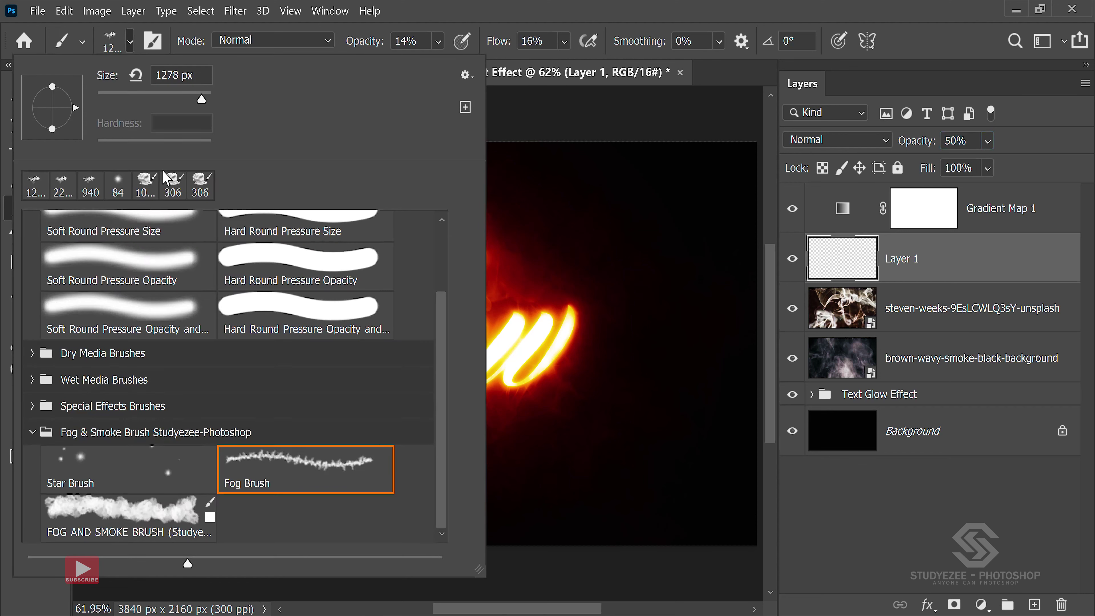
double_click(124, 473)
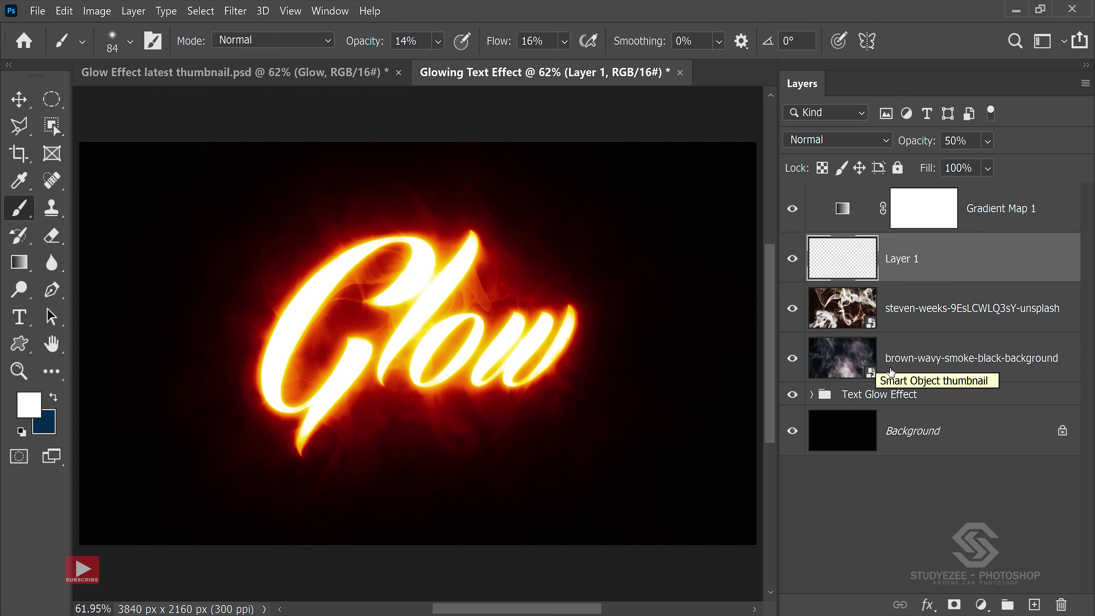
Step: On a new Layer 2, paint Star Brush sparks around the Glow text at 100% opacity
click(1035, 605)
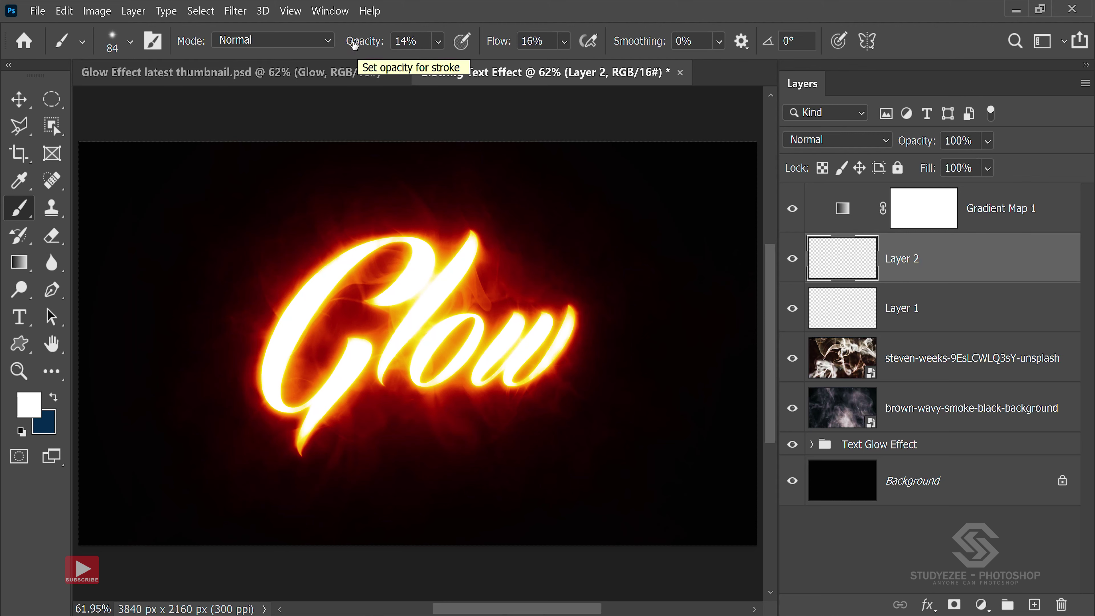
mouse_move(355, 45)
mouse_down()
mouse_move(486, 43)
mouse_move(578, 58)
mouse_up()
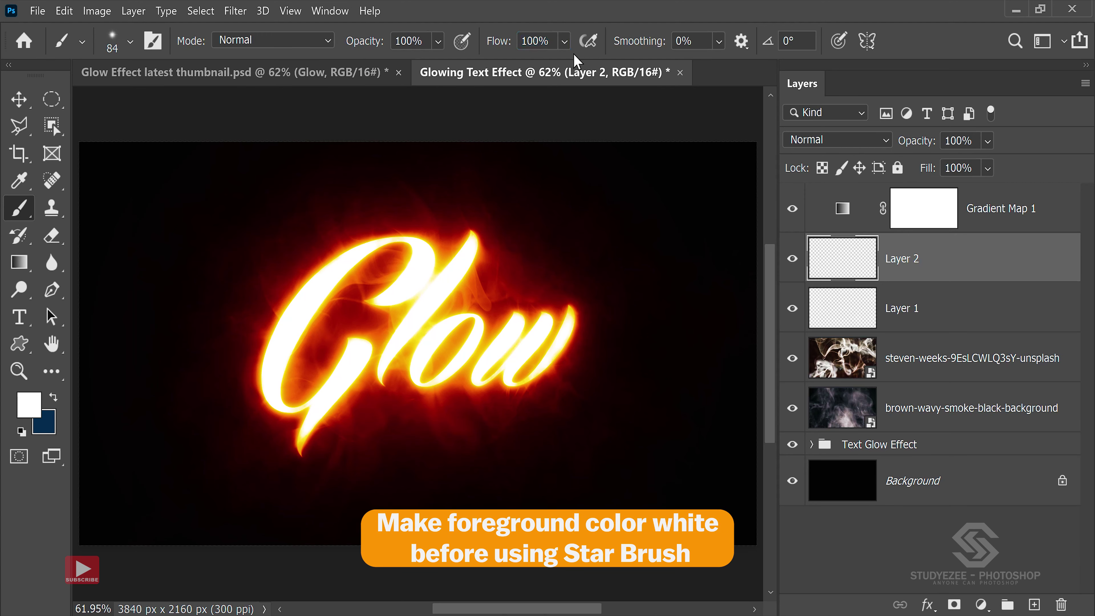
drag(285, 251, 486, 267)
drag(214, 420, 670, 231)
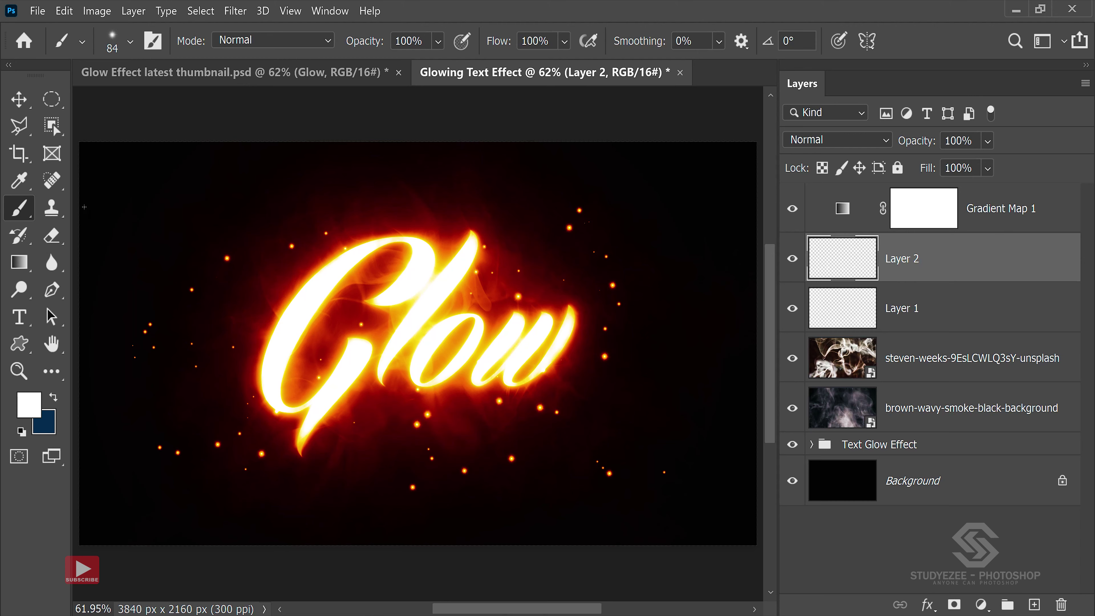
drag(52, 236, 131, 243)
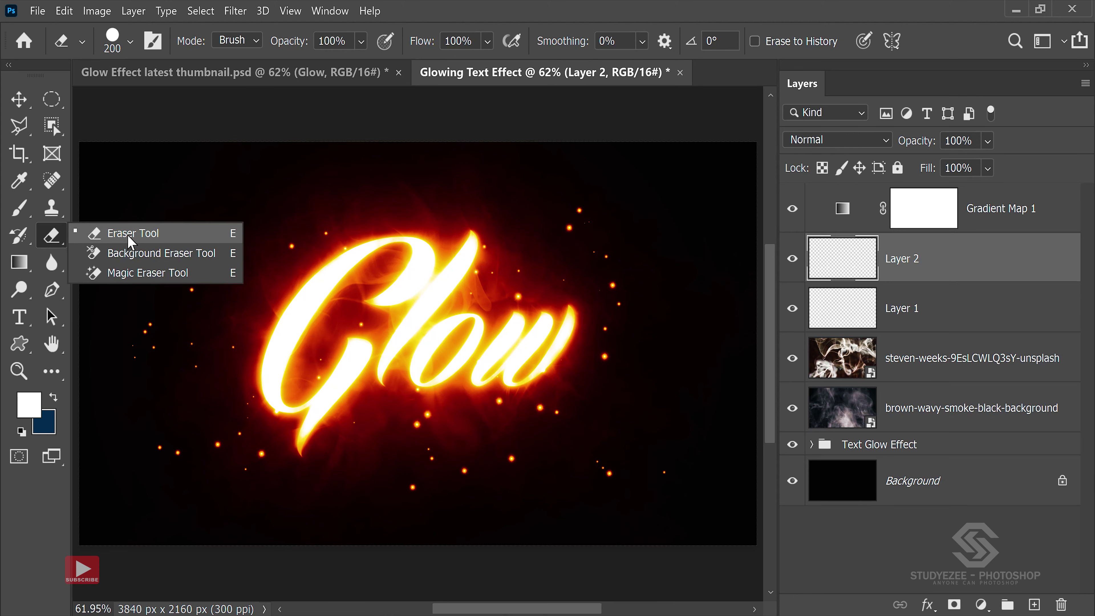
Step: Erase several stray spark dots around the Glow text with the standard Eraser
click(132, 242)
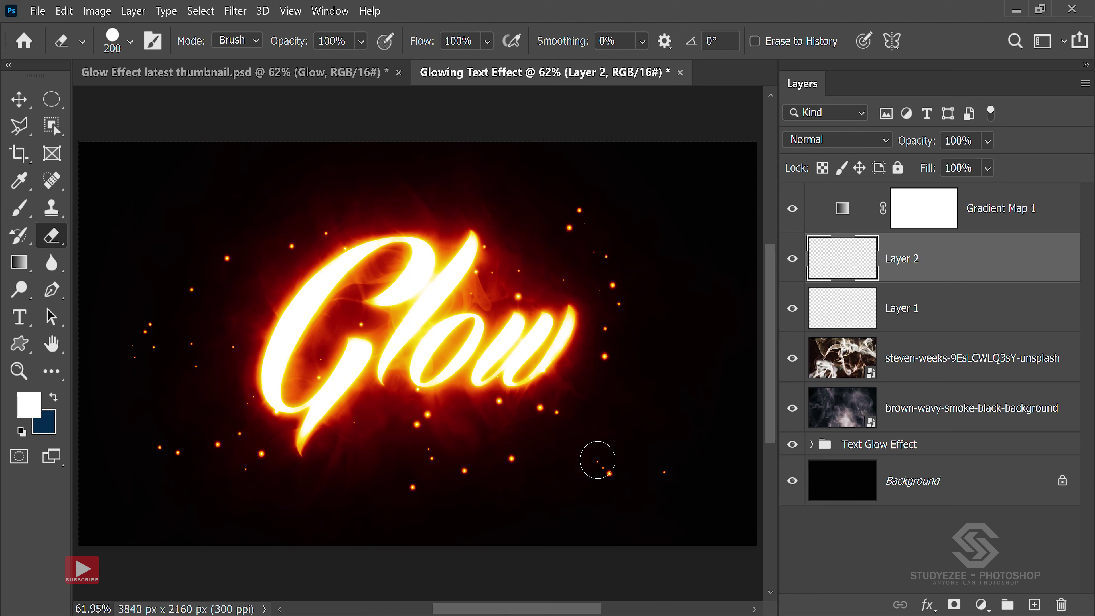
drag(597, 459, 605, 470)
click(422, 418)
click(227, 259)
click(293, 248)
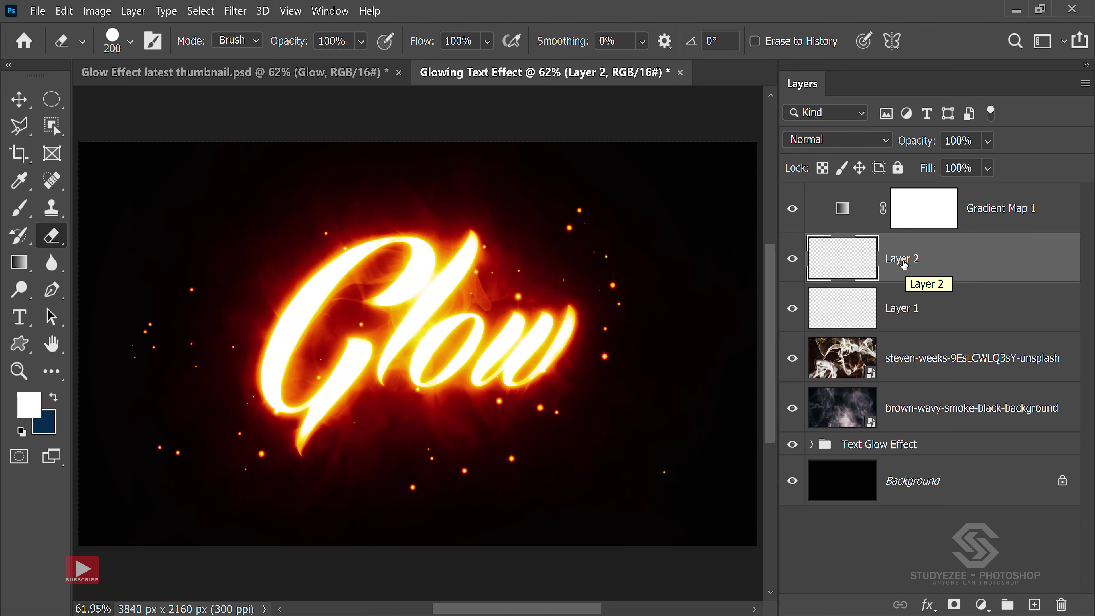
Step: Rename Layer 2 to 'Star' and Layer 1 to 'Fog'
double_click(903, 262)
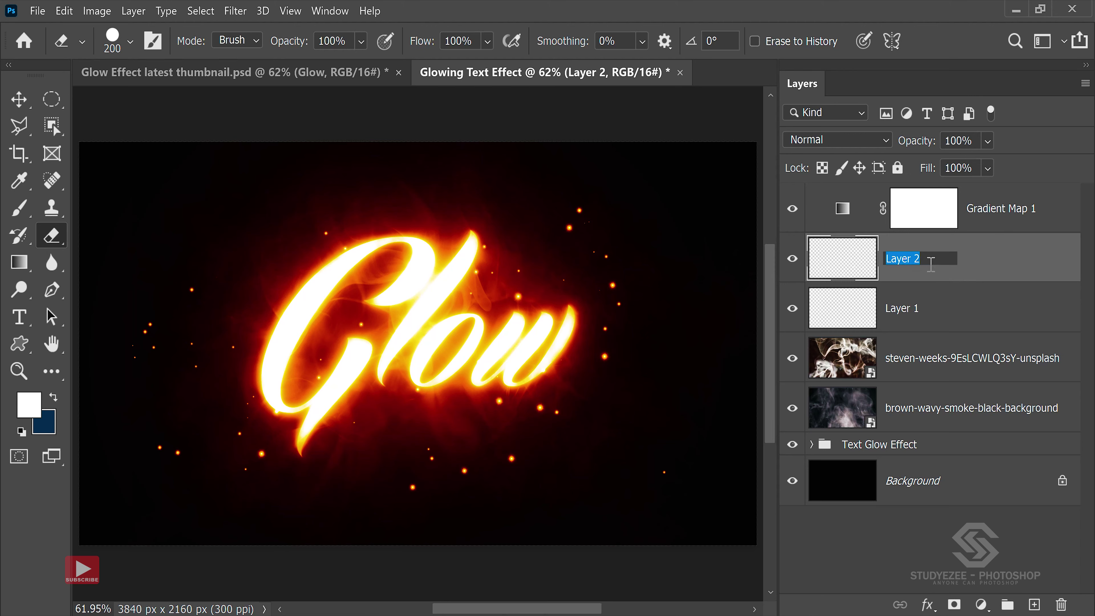
text(Star)
key(Return)
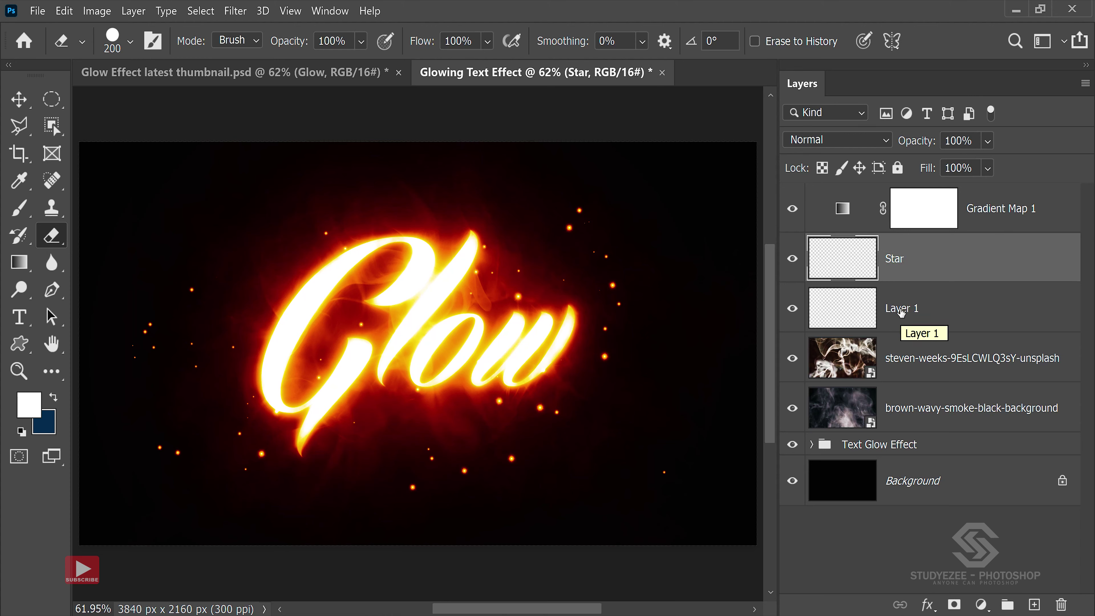
double_click(902, 309)
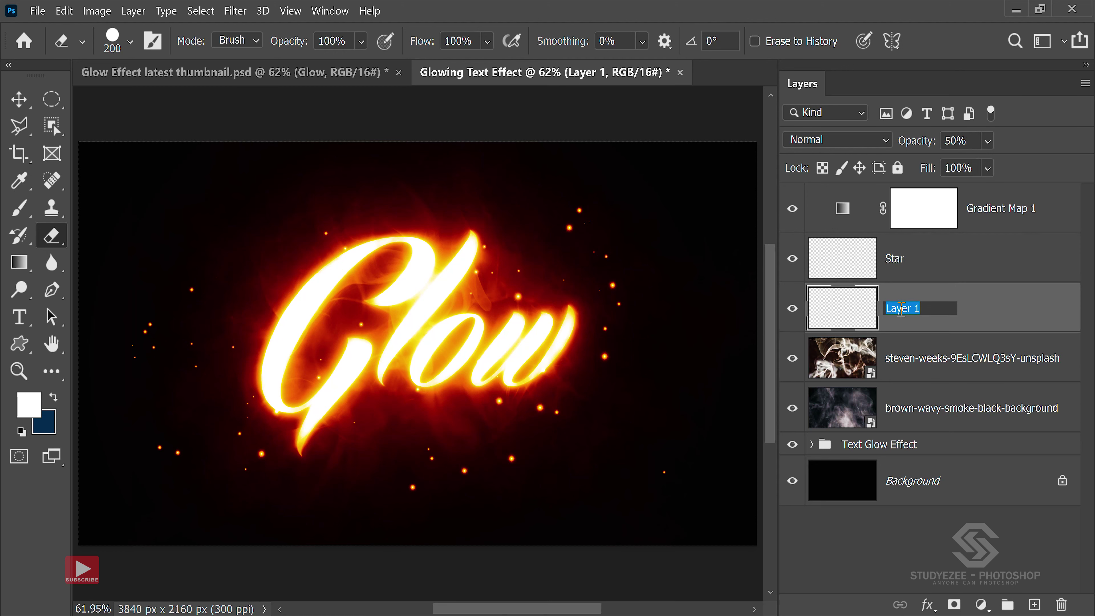
text(Fog)
key(Return)
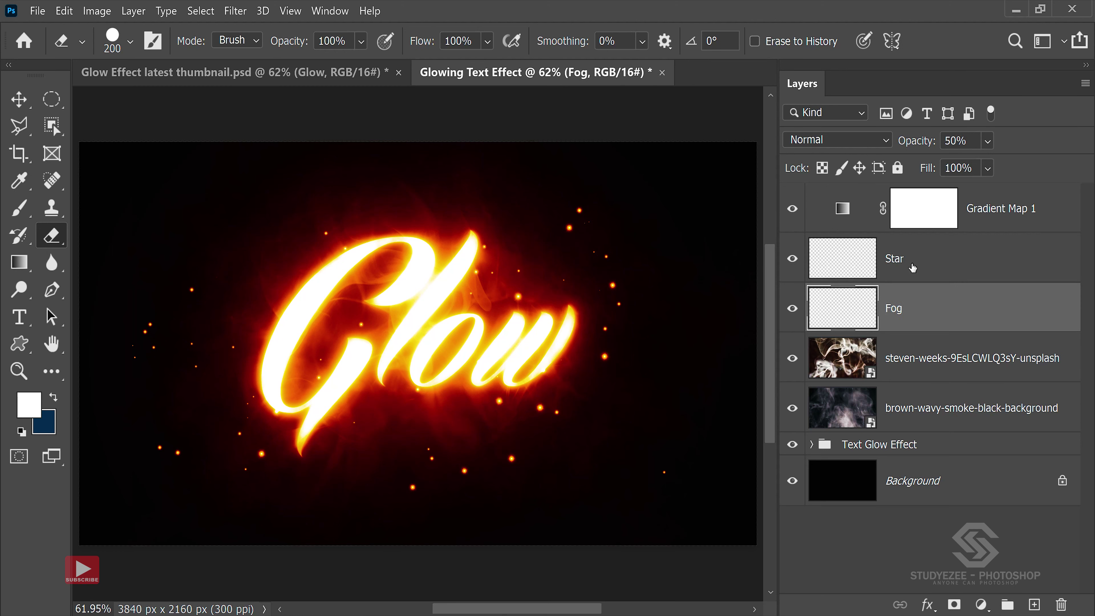
Step: Add a new layer above Star named 'Glow Effect side'
click(913, 267)
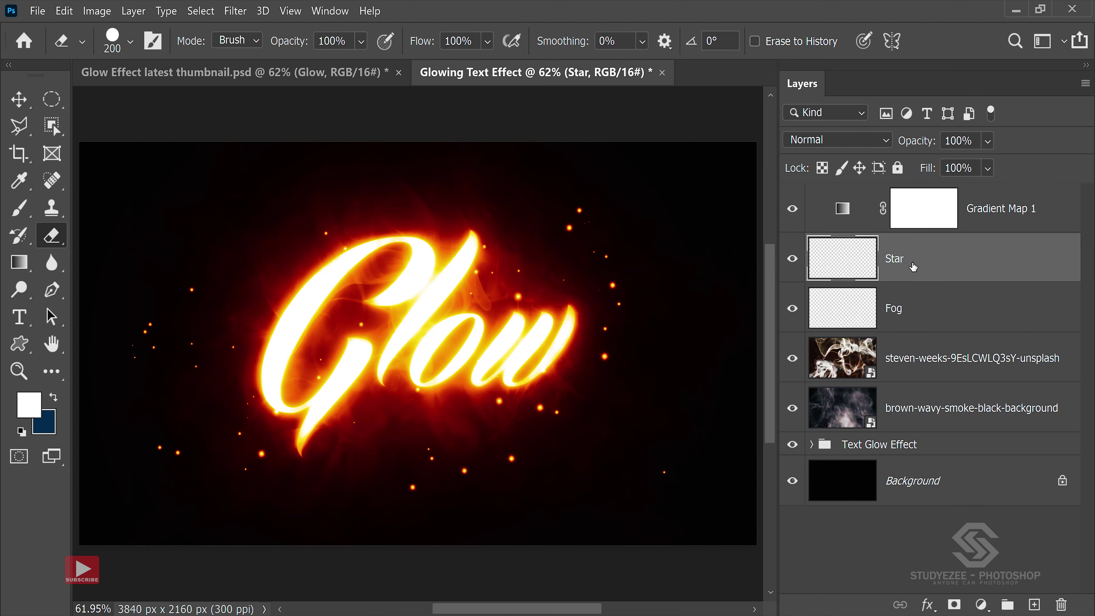
click(1036, 605)
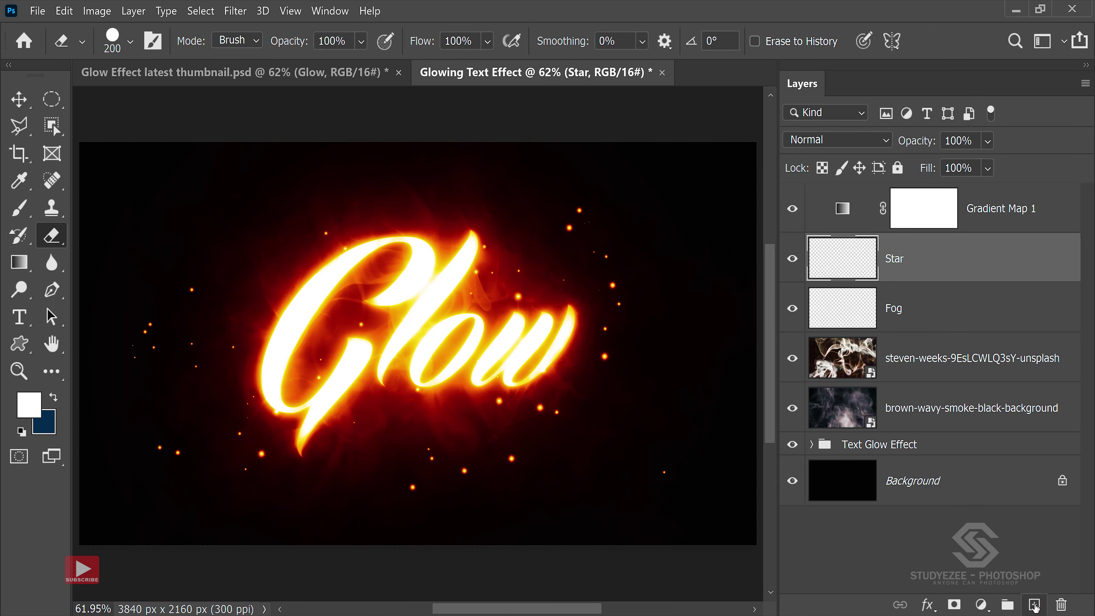
double_click(901, 260)
text(Glow Effect side)
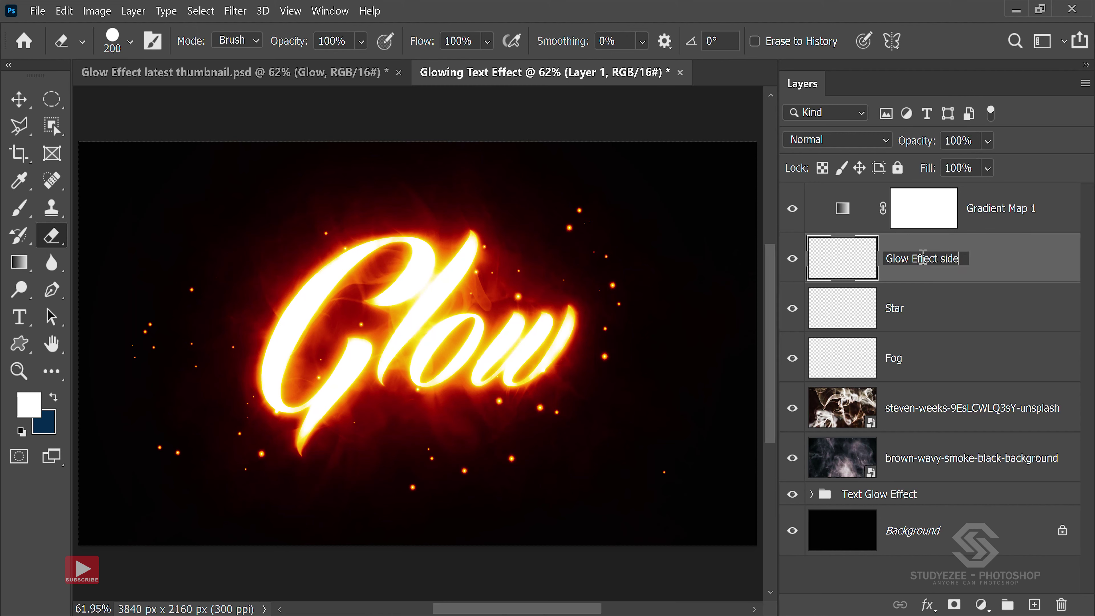
key(Return)
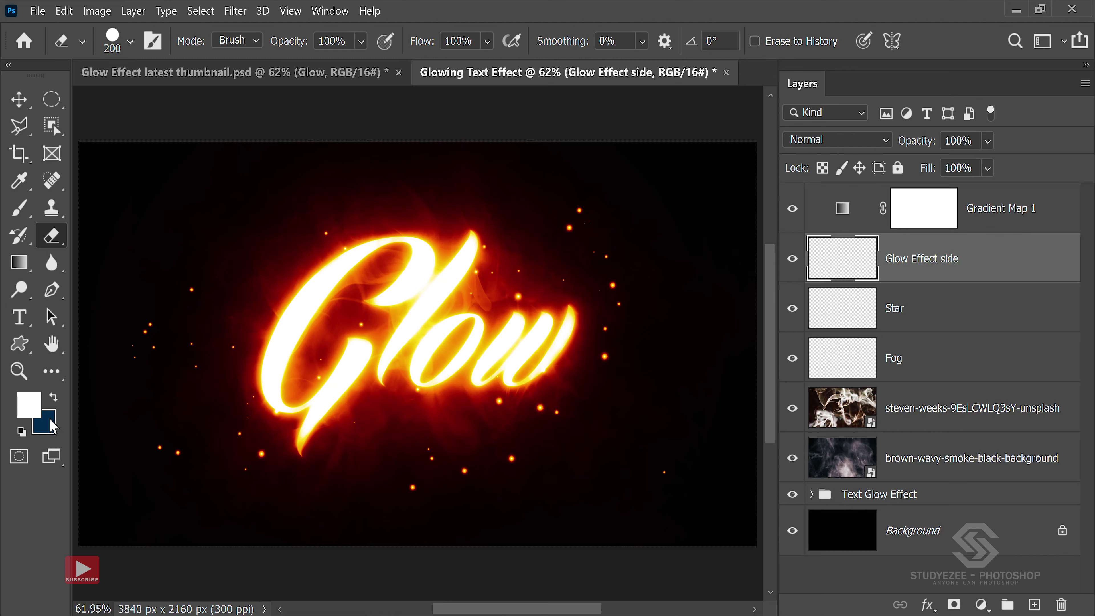
Step: Set the background colour to a slightly lighter dark blue (053c71)
click(52, 431)
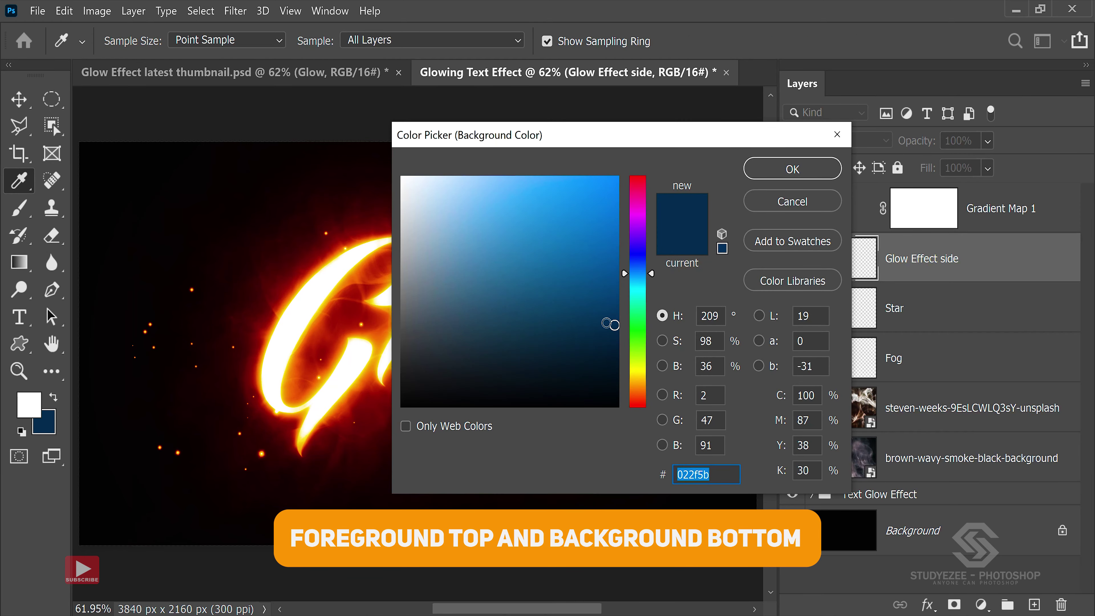
click(612, 305)
click(804, 170)
key(e)
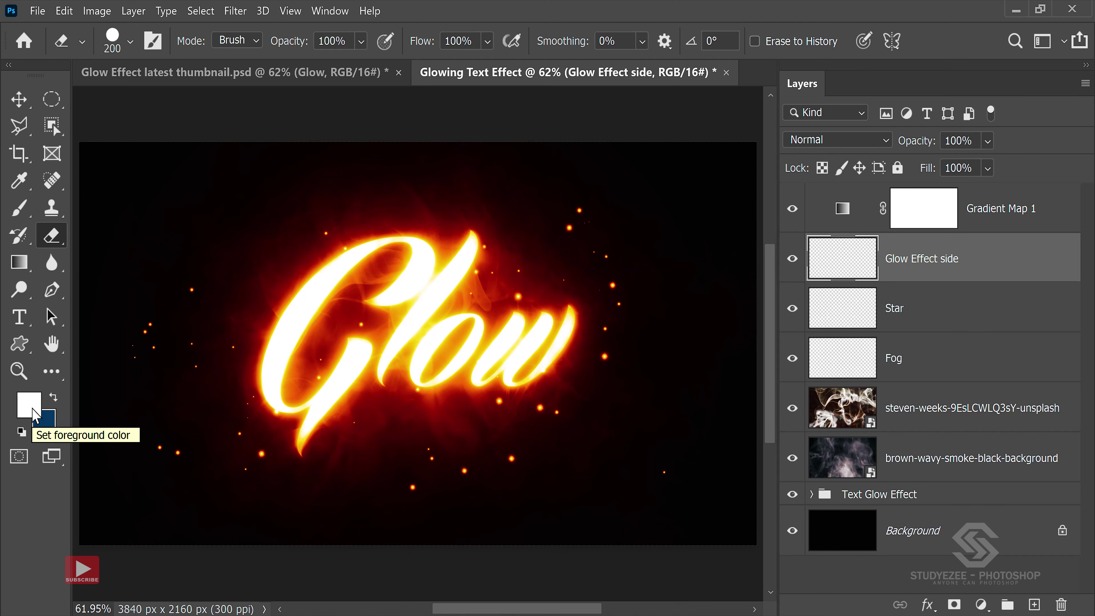
Step: Set the foreground colour to a dark magenta-purple
click(35, 416)
click(638, 209)
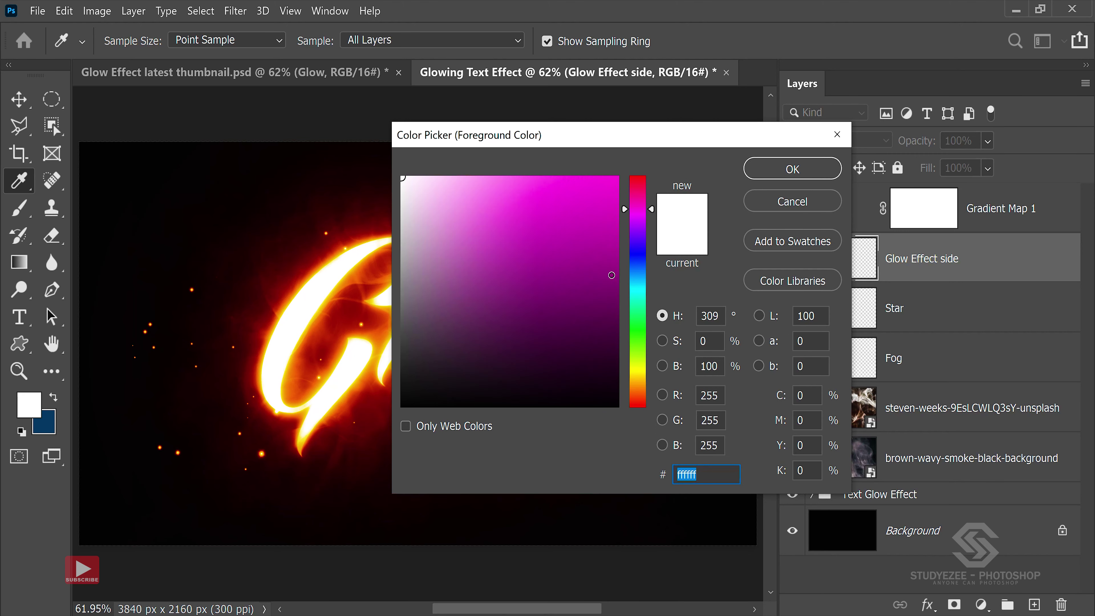
click(615, 286)
click(792, 169)
key(e)
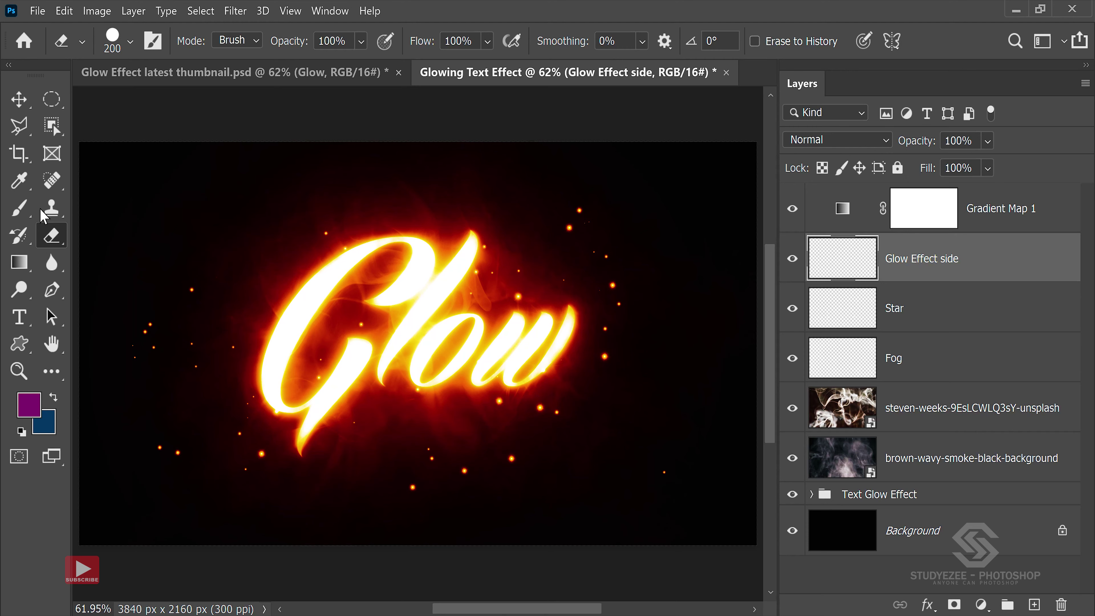
Step: Load the Fog Brush at 3985 px, painting and then undoing a trial fog stroke
click(19, 209)
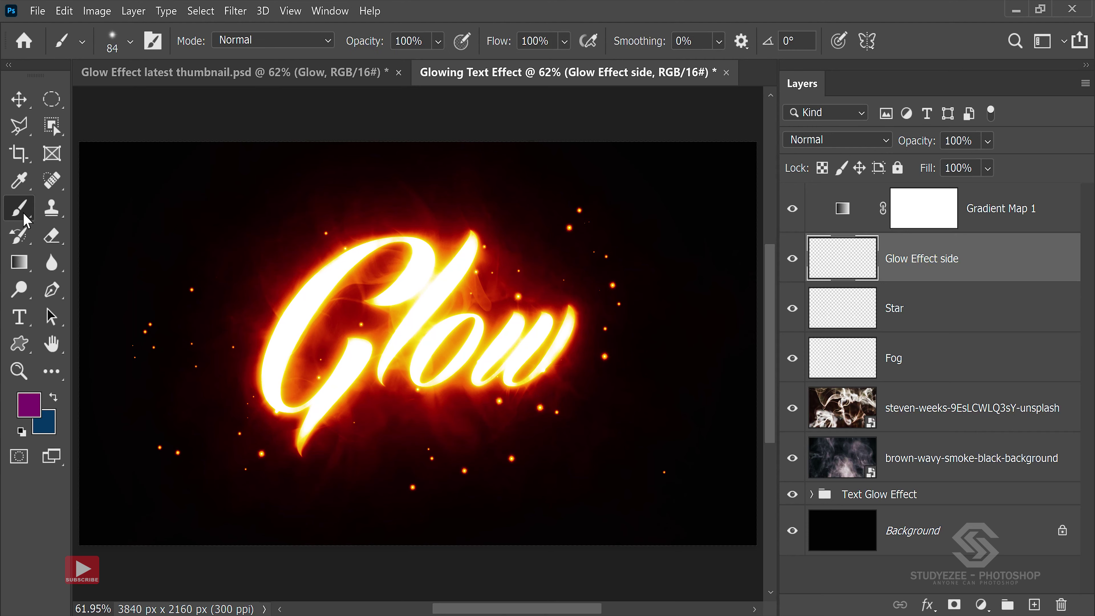
click(113, 43)
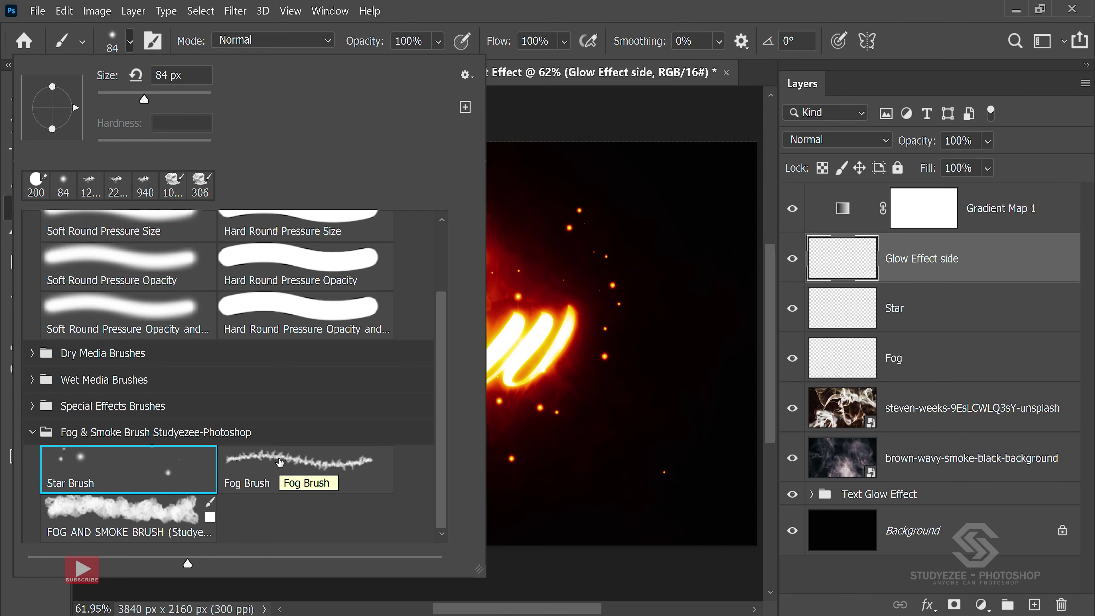
double_click(279, 463)
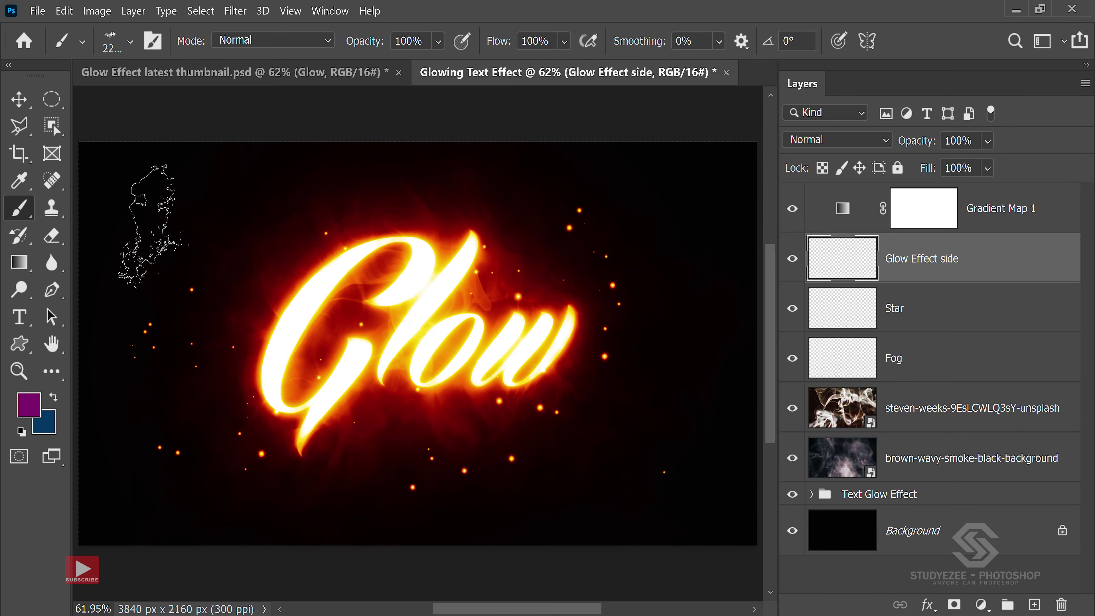
right_click(187, 224)
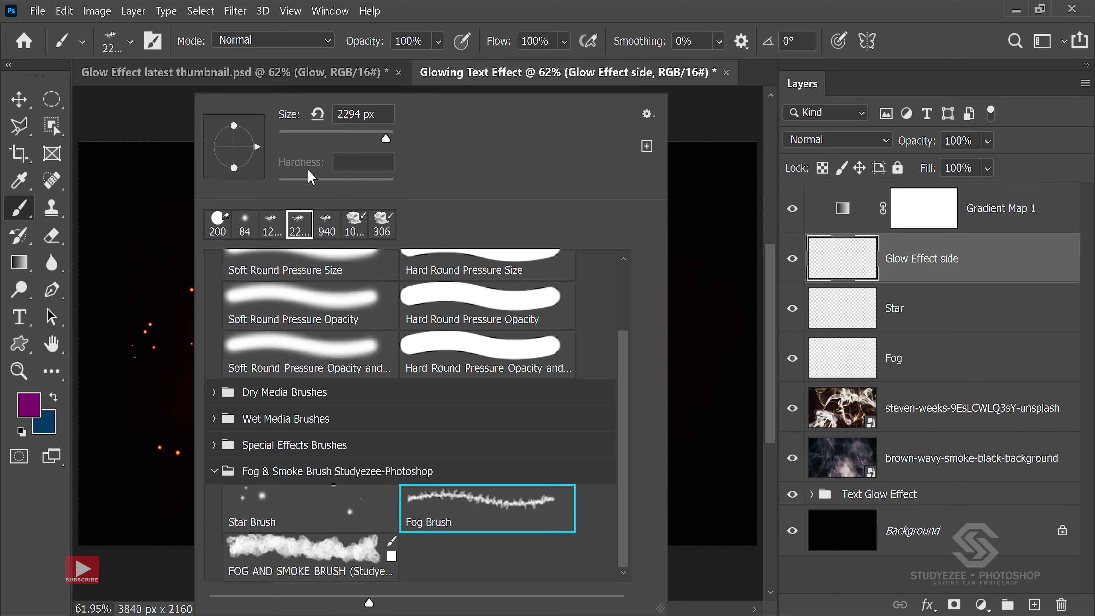
drag(386, 138, 392, 139)
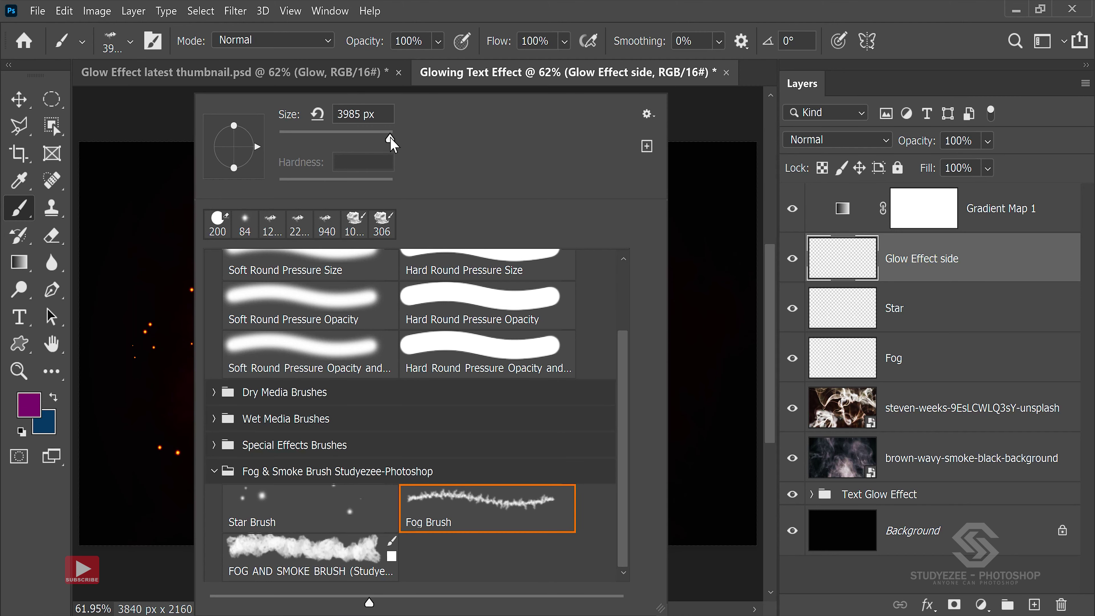
click(910, 82)
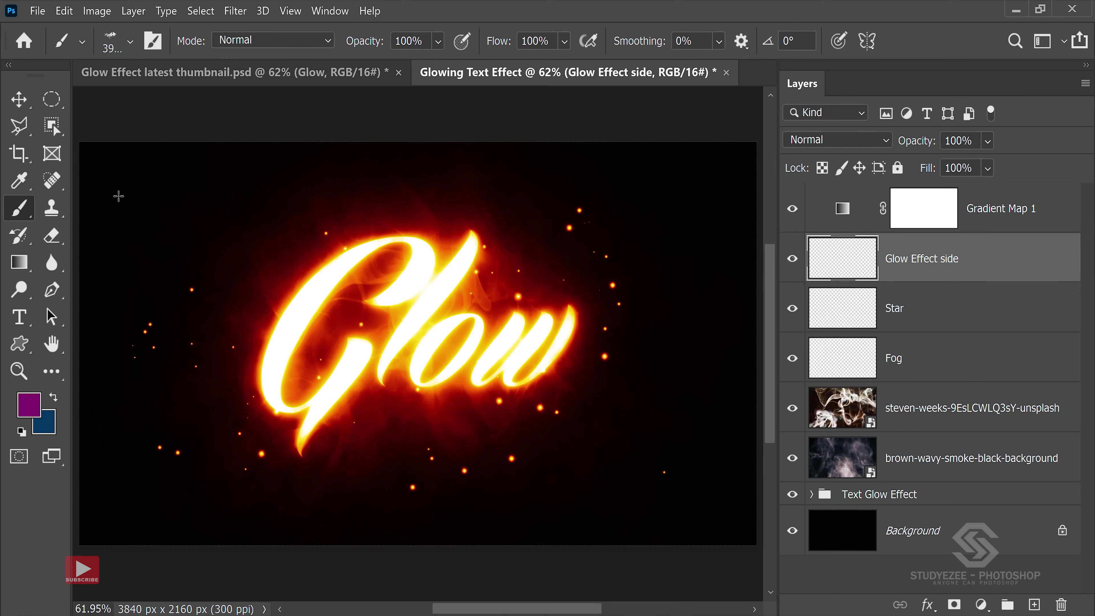
drag(117, 198, 135, 156)
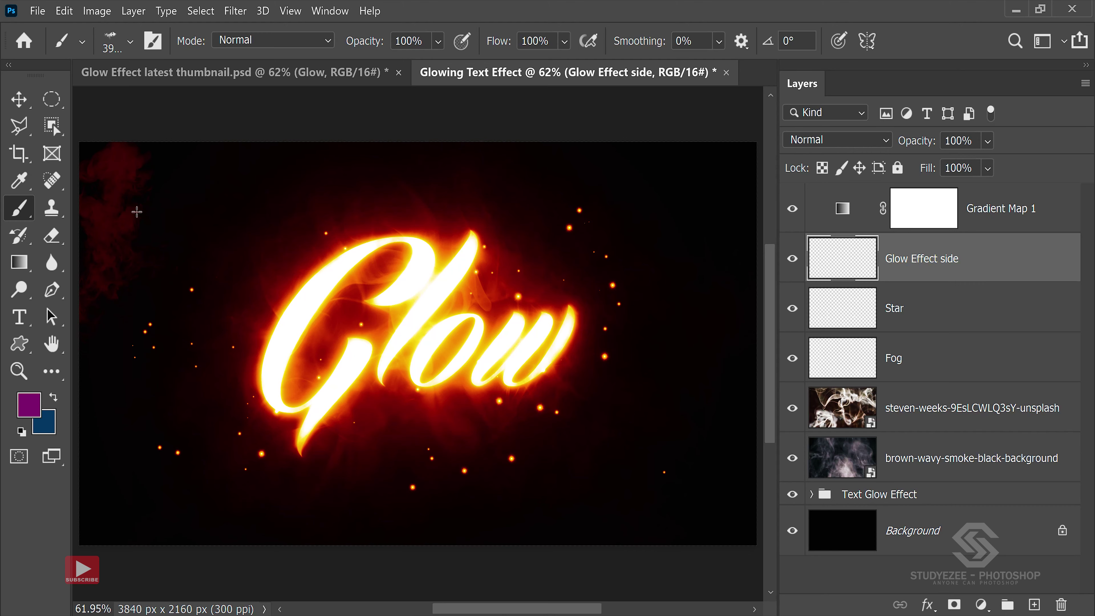
key(ctrl+z)
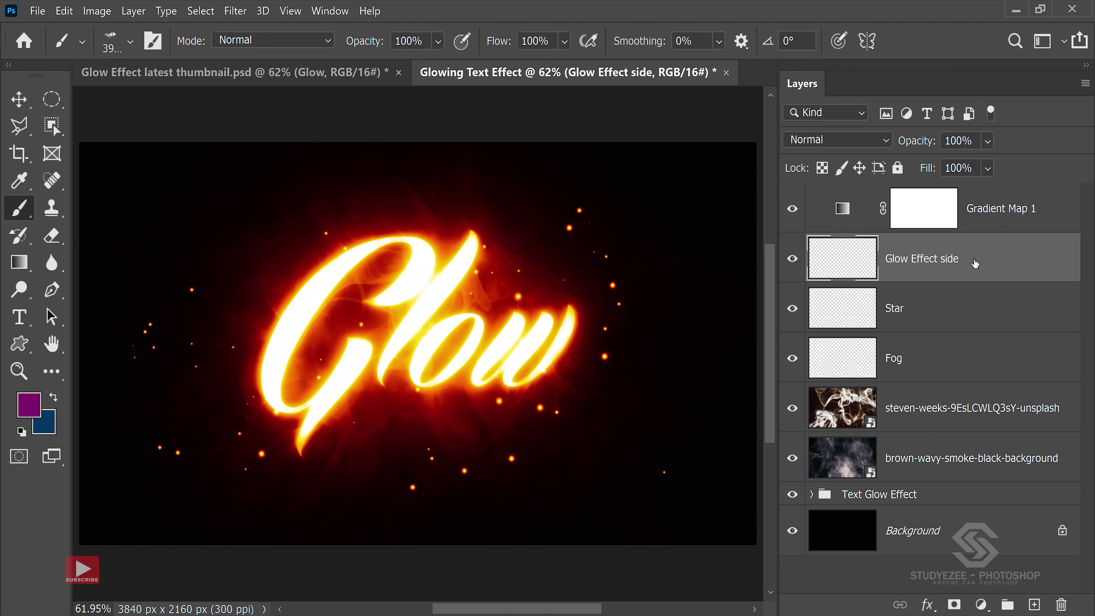
Step: Move Glow Effect side above Gradient Map 1, stamp purple fog top-left, blend Linear Dodge (Add)
drag(976, 264, 987, 192)
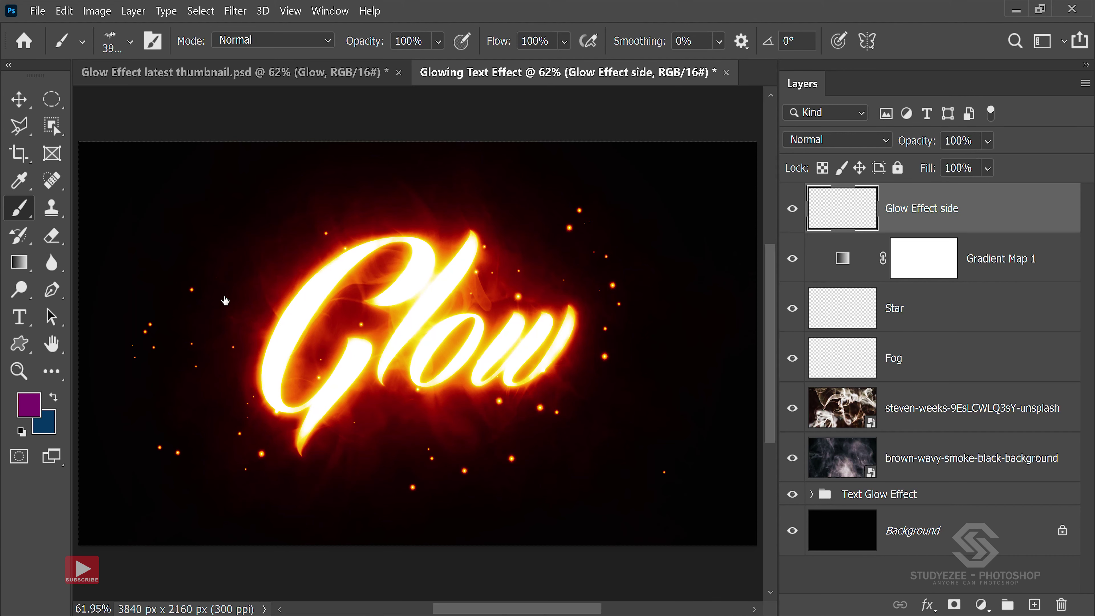
click(134, 208)
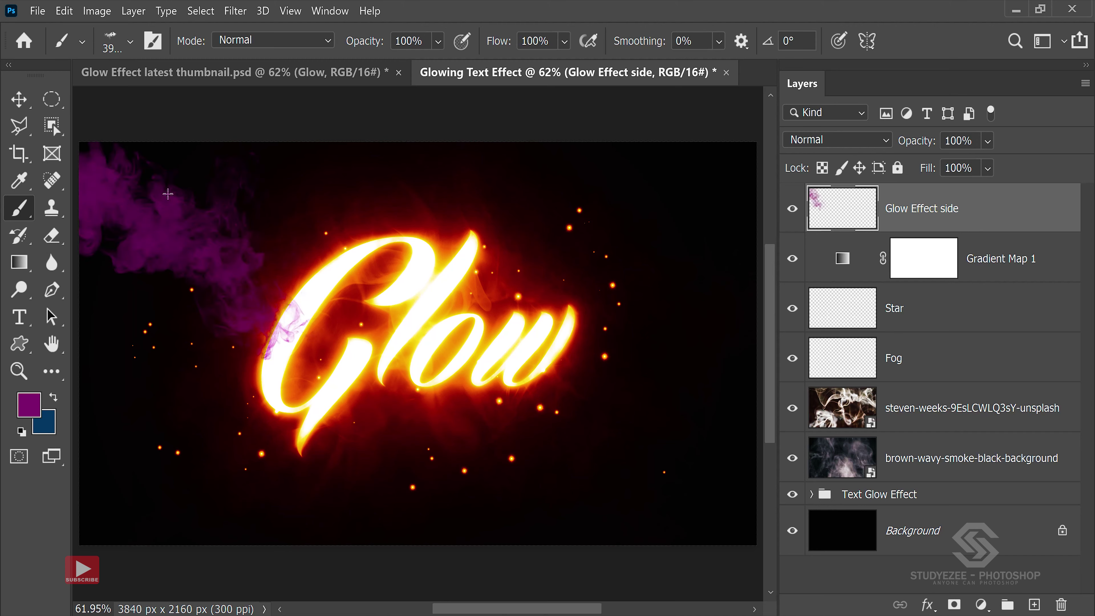
click(822, 145)
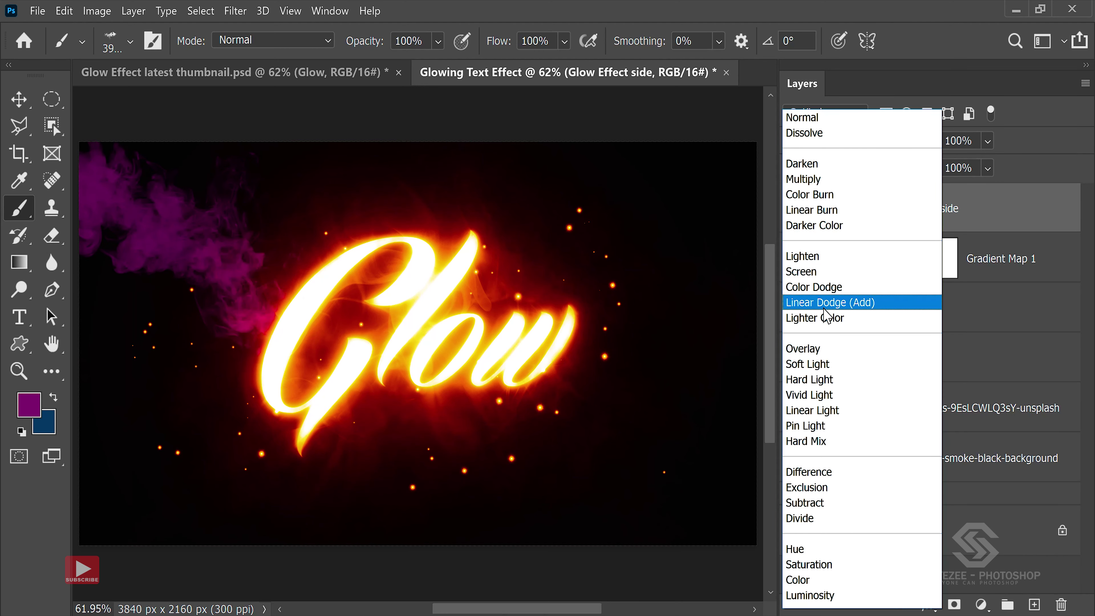
click(830, 303)
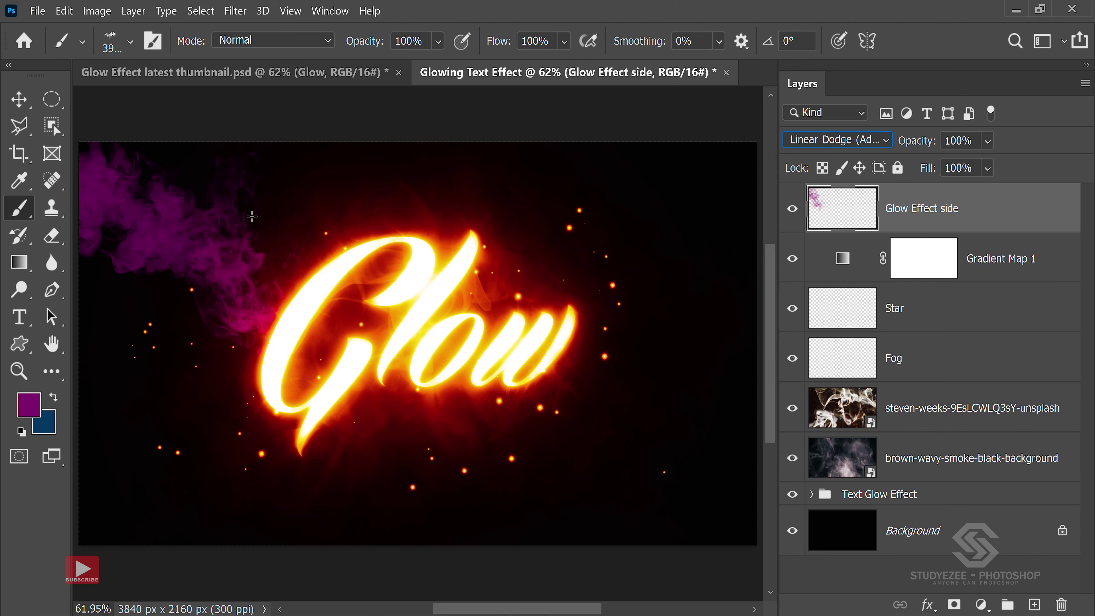
click(201, 12)
Step: Clear the purple fog from the Glow Effect side layer and deselect
click(19, 100)
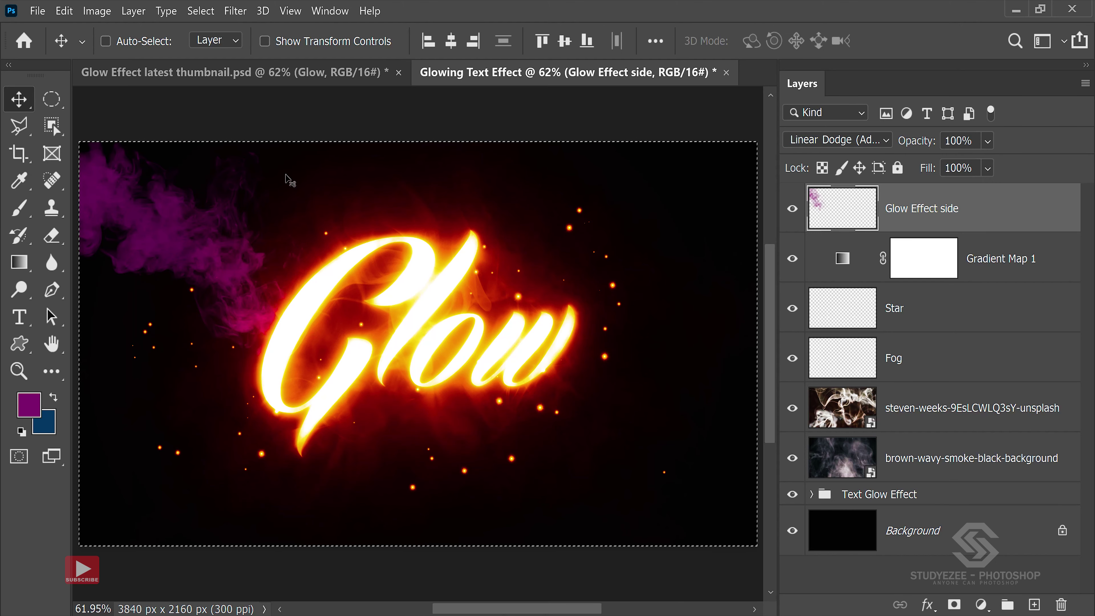
key(Delete)
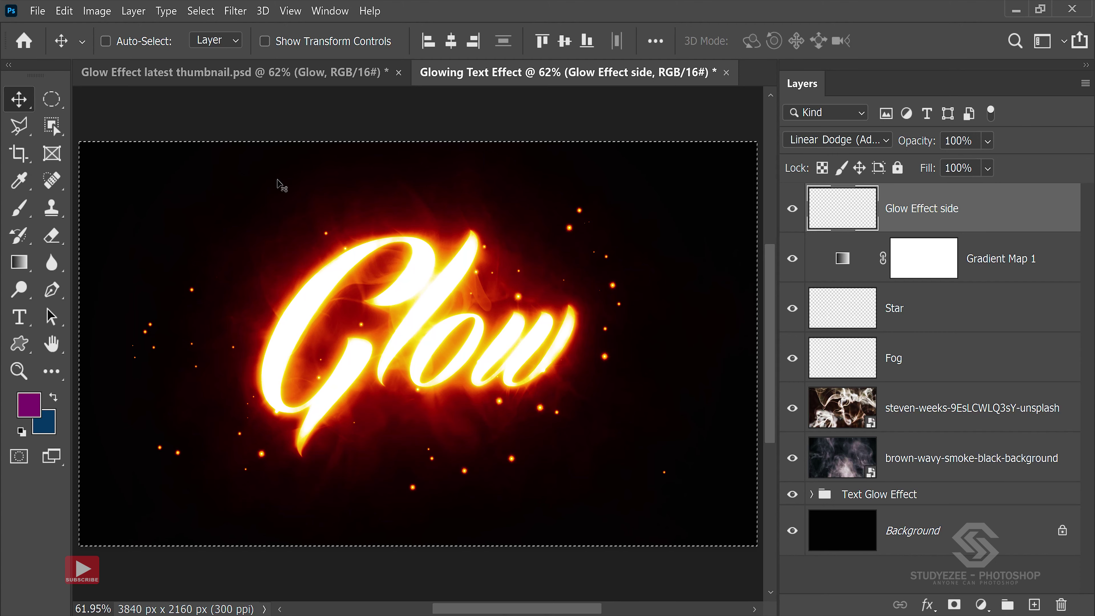
key(ctrl+d)
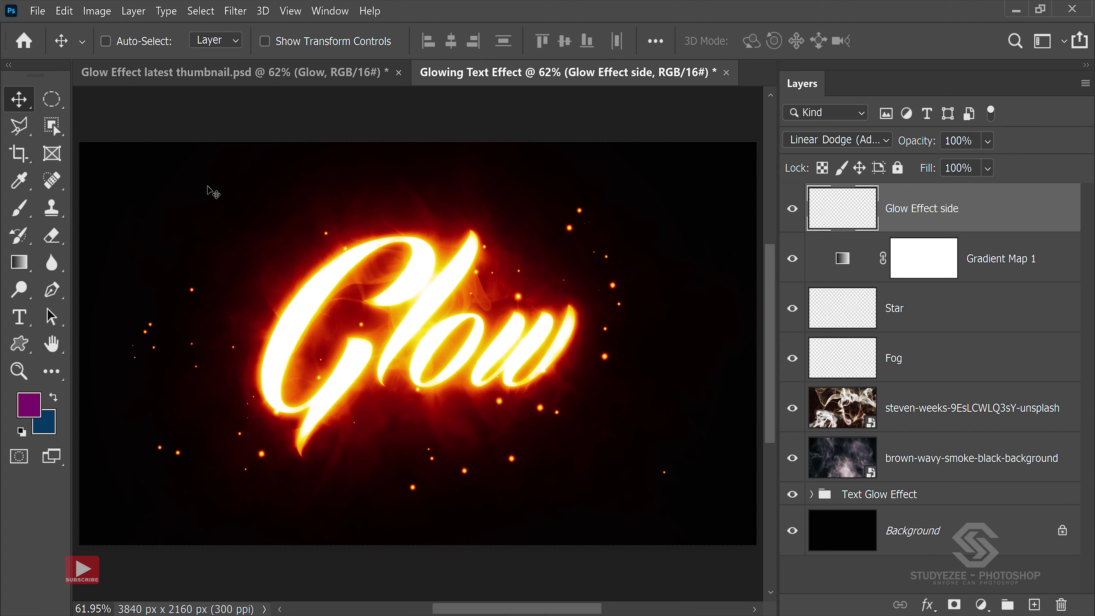
Step: Pick the Soft Round brush and shrink it to about 1955 px
click(19, 208)
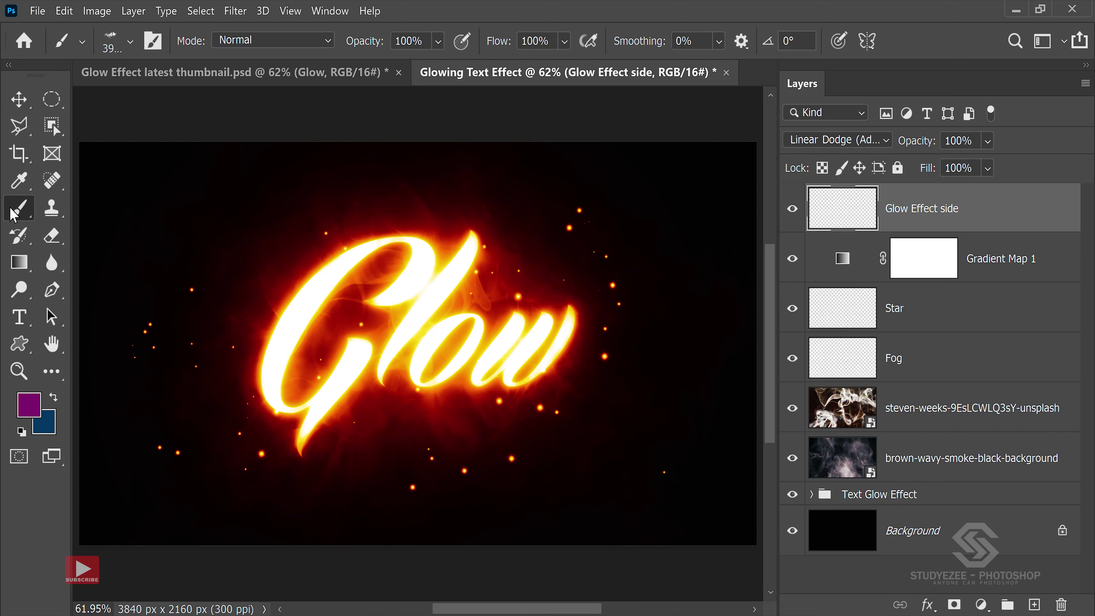
click(121, 50)
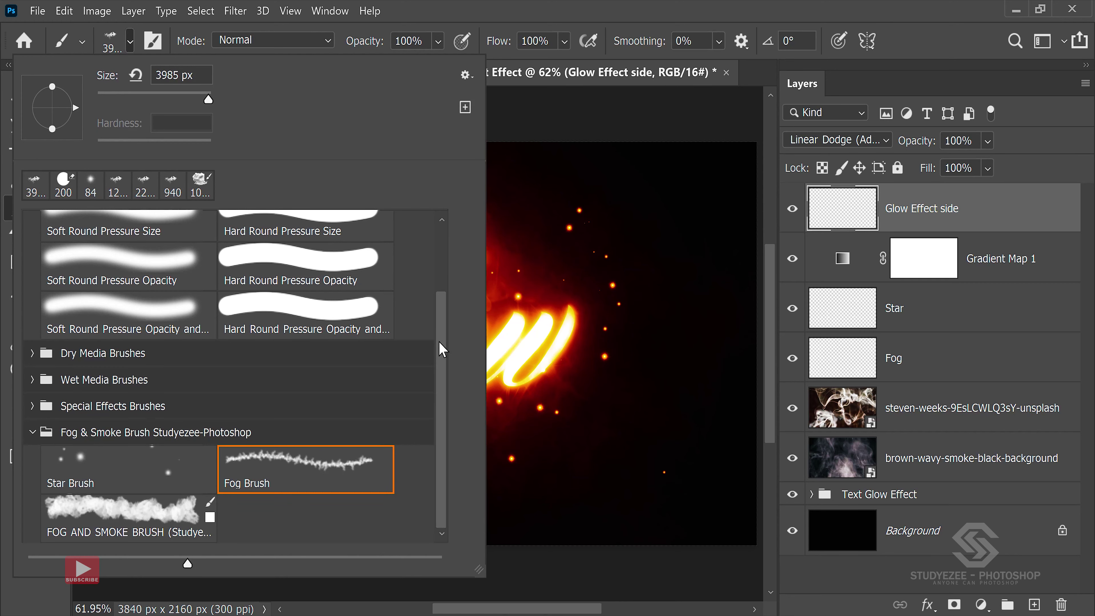
scroll(441, 243, up, 5)
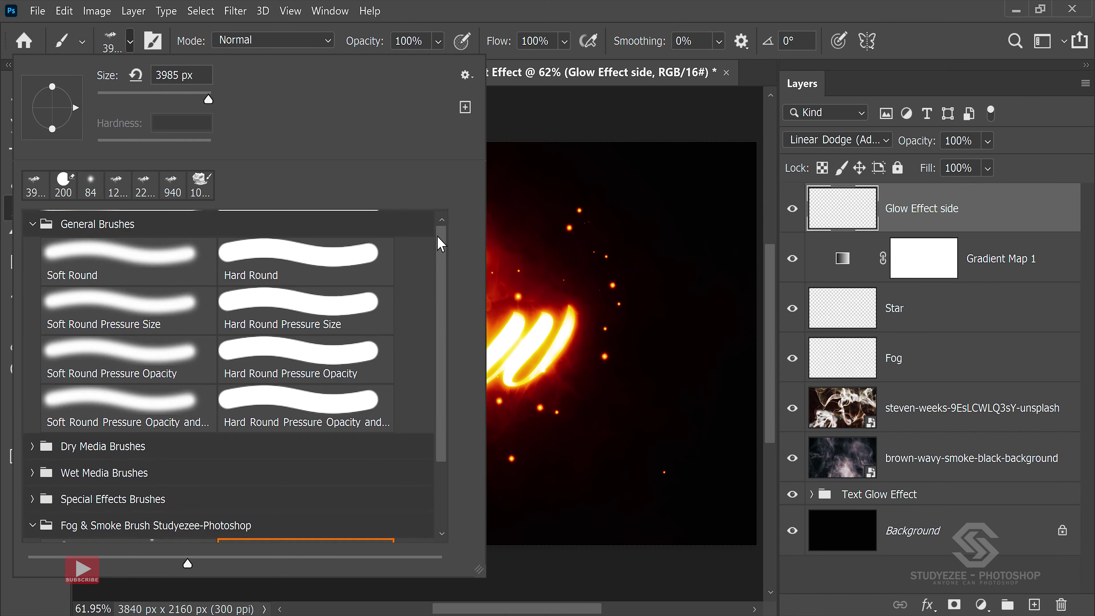
click(126, 257)
key(Return)
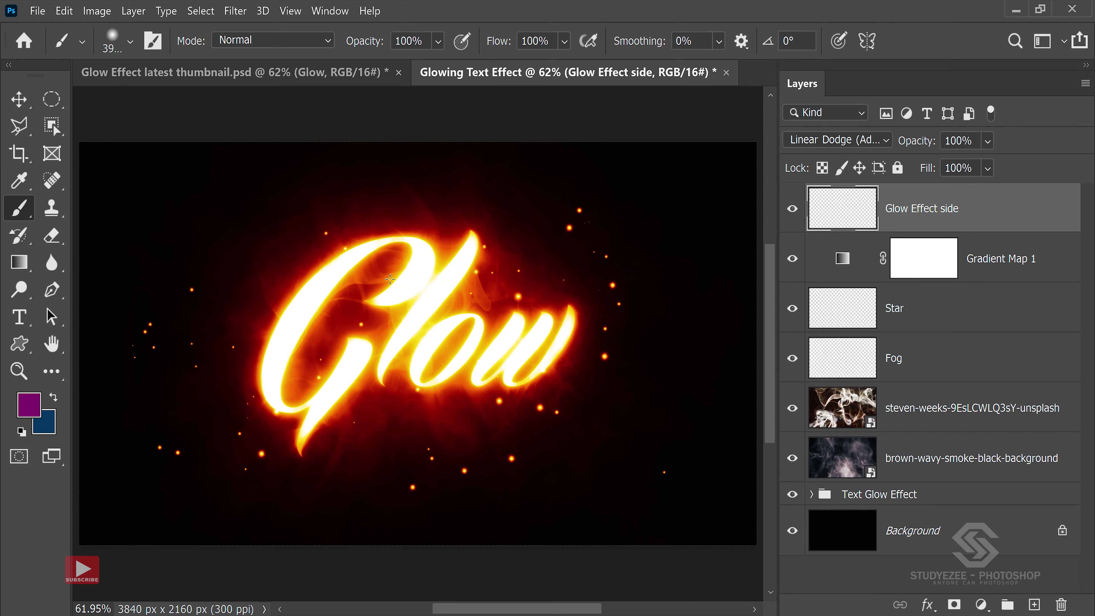
right_click(447, 253)
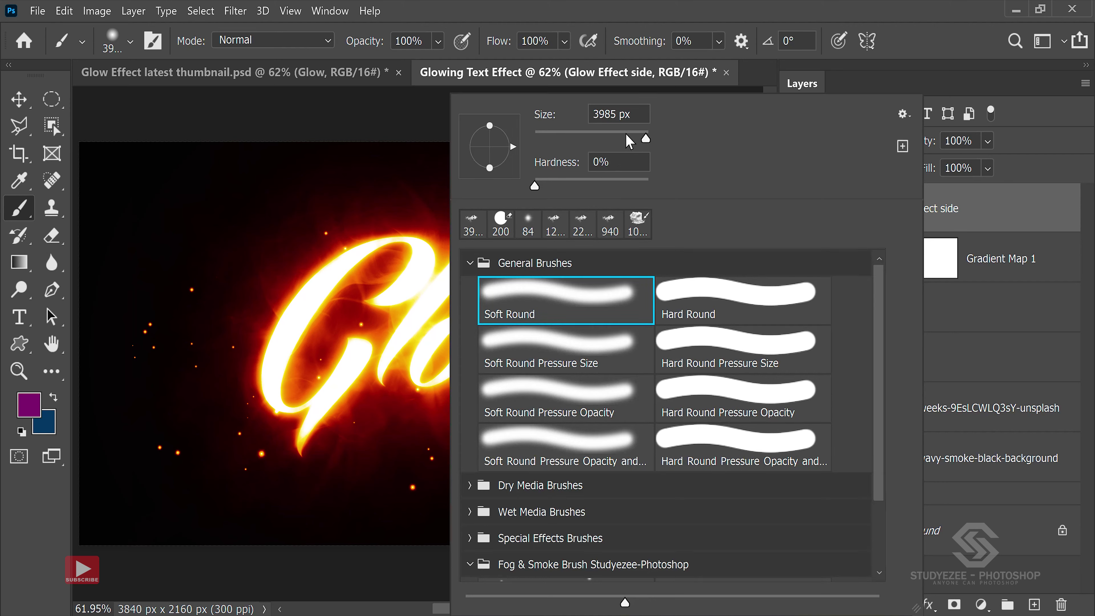
mouse_move(631, 138)
mouse_down()
mouse_move(613, 138)
mouse_move(648, 139)
mouse_move(645, 149)
mouse_up()
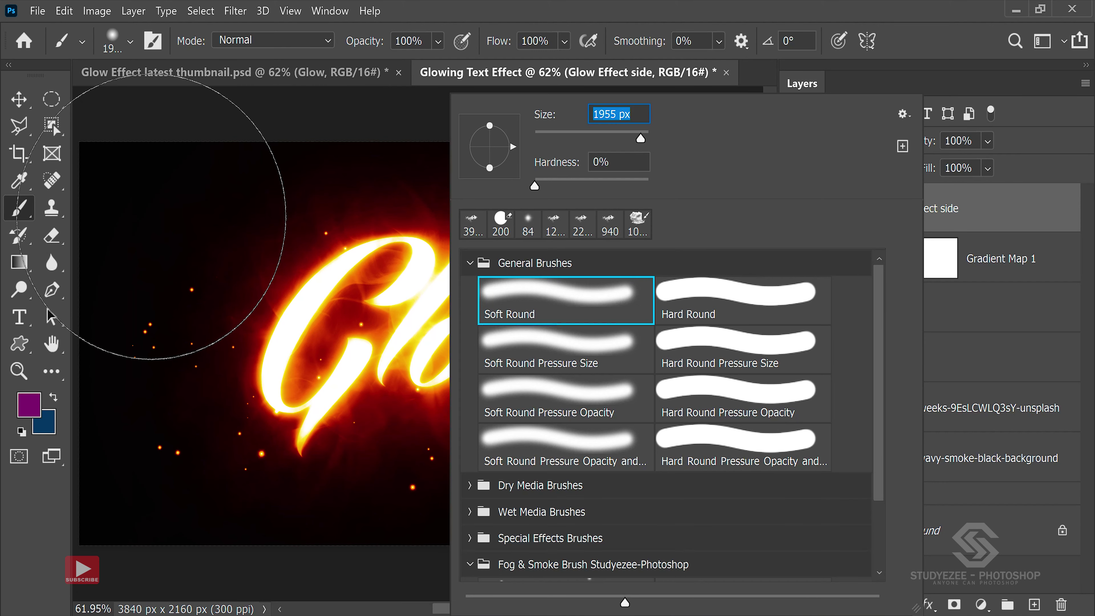
Step: Paint purple upper-left and blue lower-right, keeping the layer on Linear Dodge (Add)
click(152, 216)
click(164, 181)
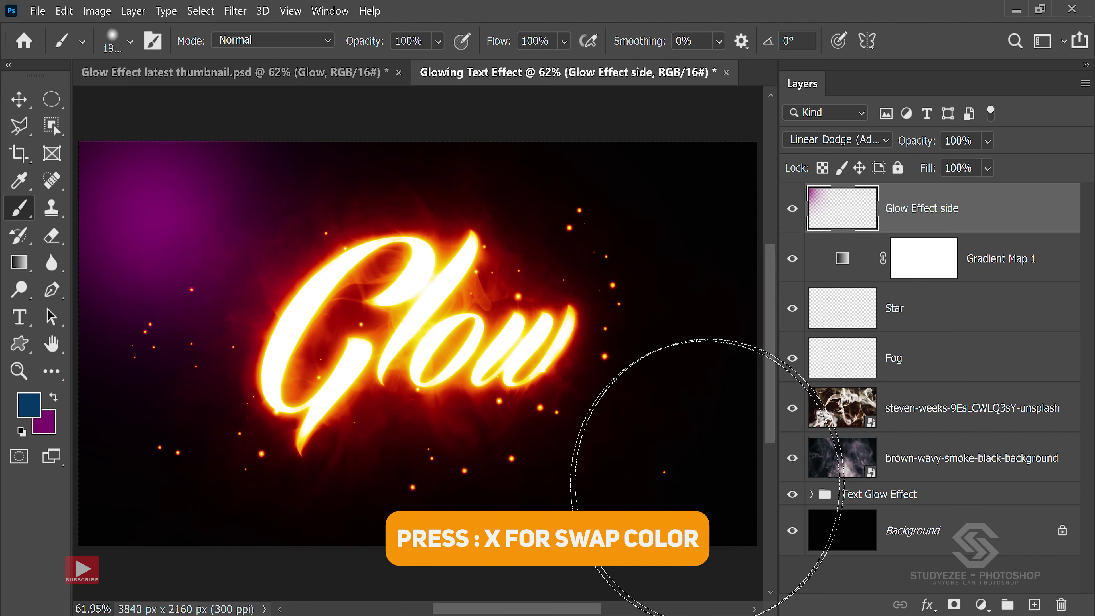
key(x)
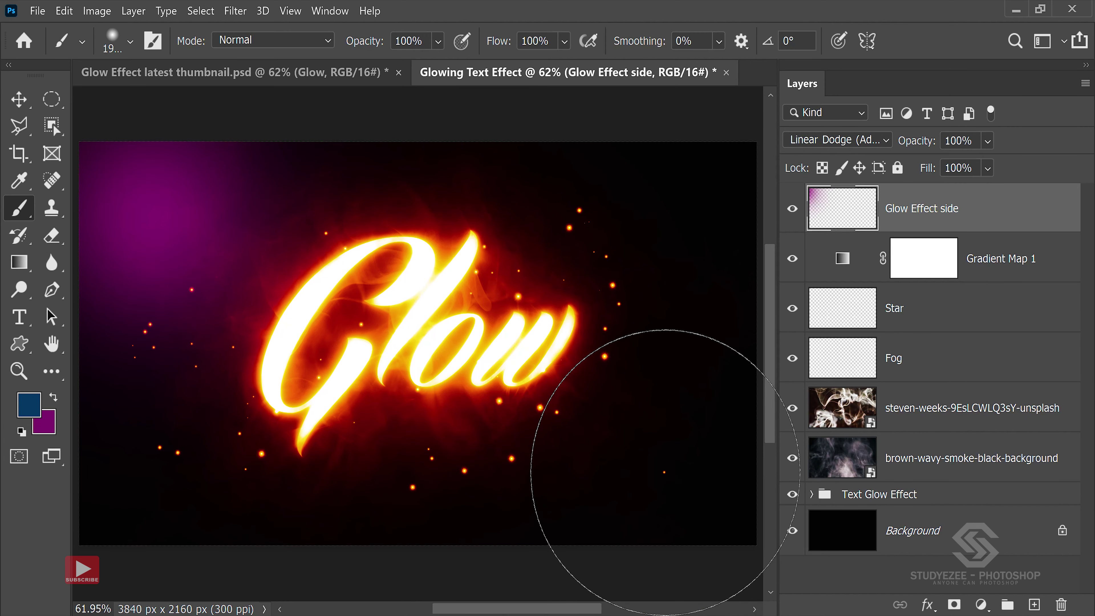
click(665, 472)
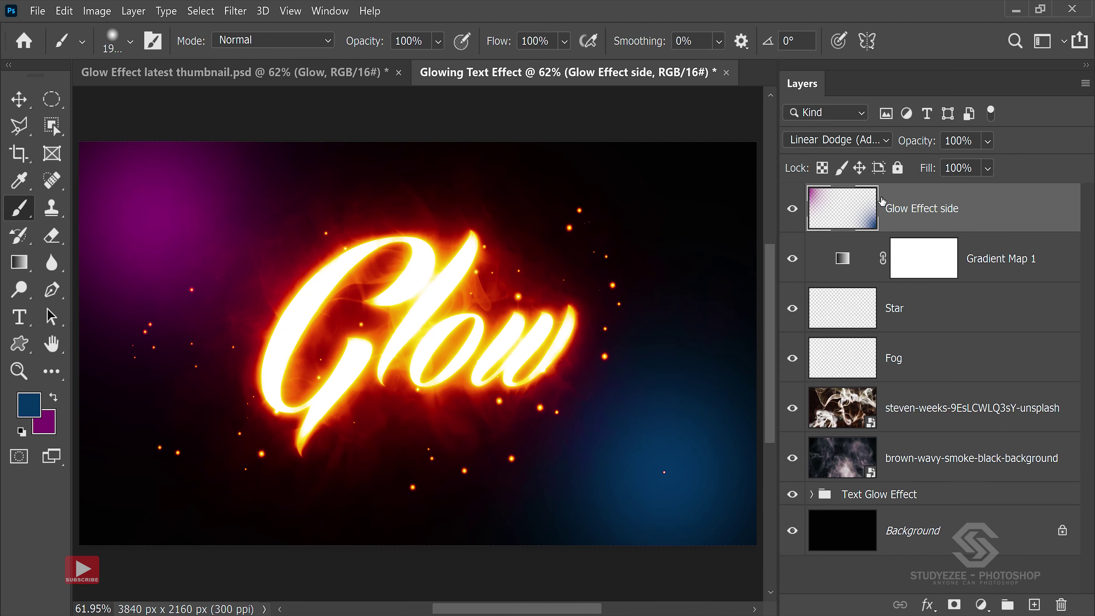
click(844, 142)
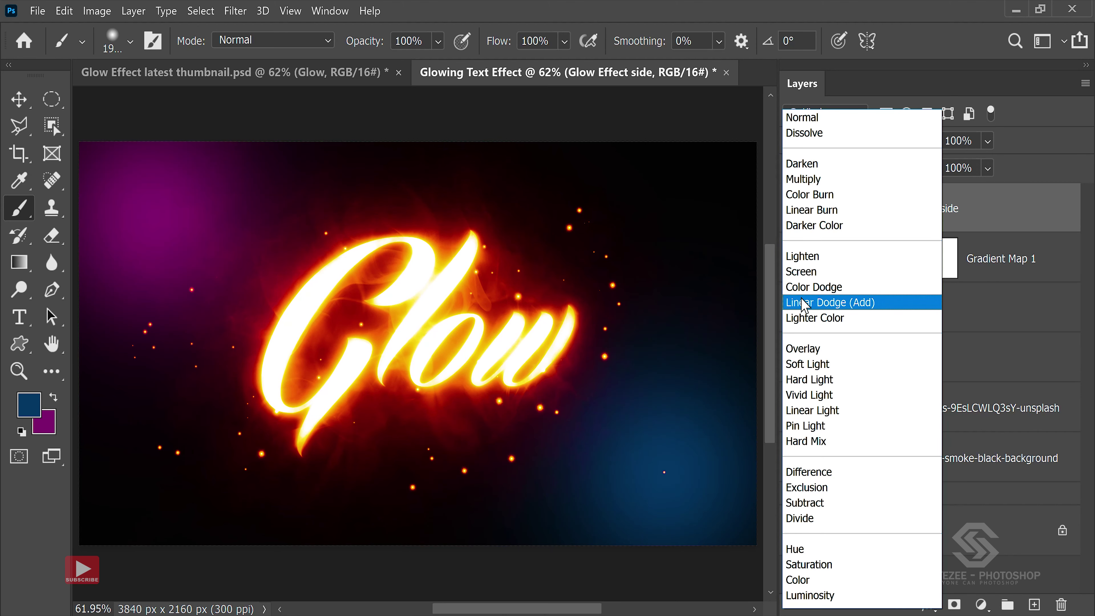
click(804, 303)
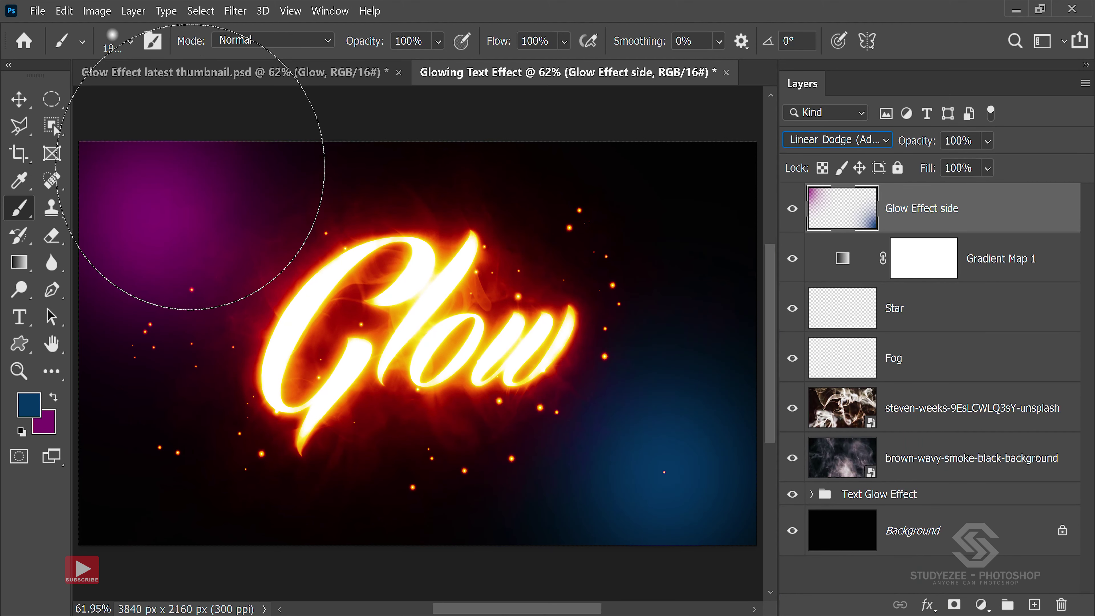
Step: Lower the Glow Effect side layer opacity to 40%
click(20, 102)
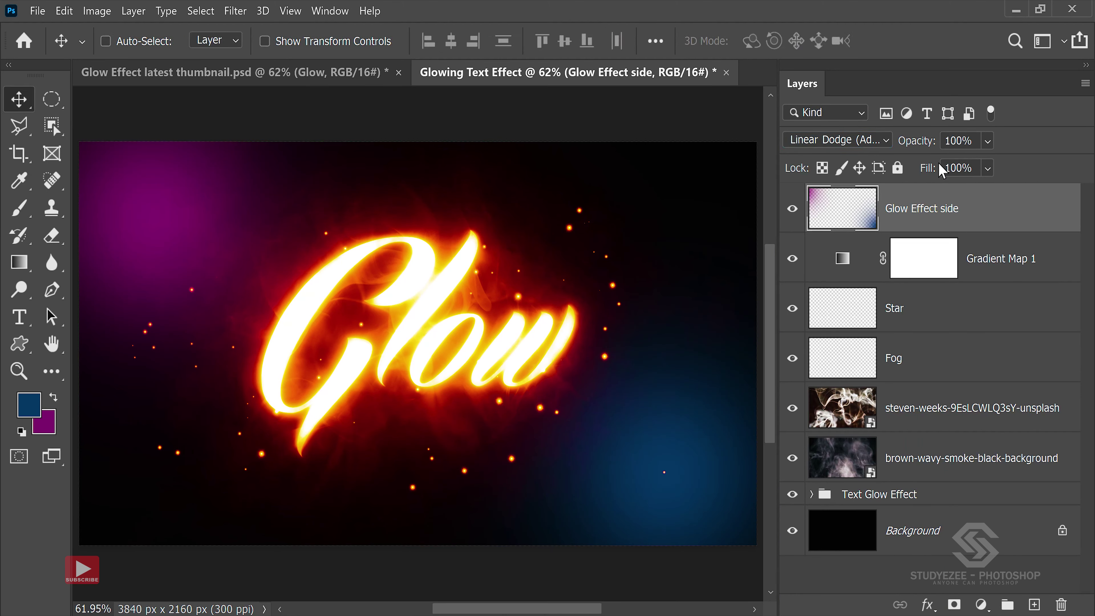
drag(927, 145, 891, 154)
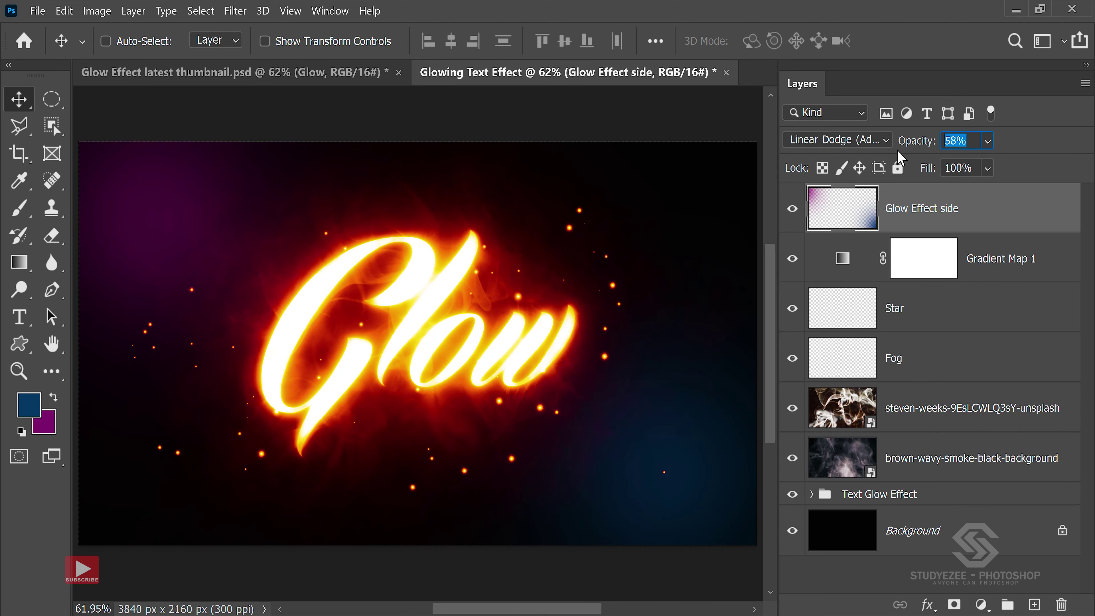
text(40)
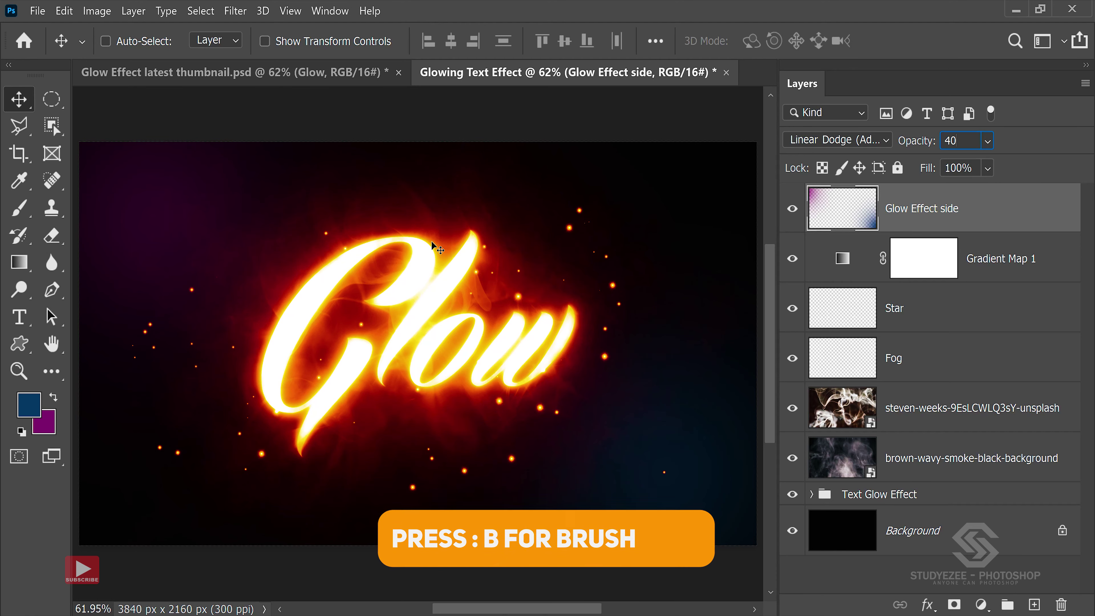
Step: Undo a top-right blue dab, set brush opacity to 66%, and make purple the foreground
key(b)
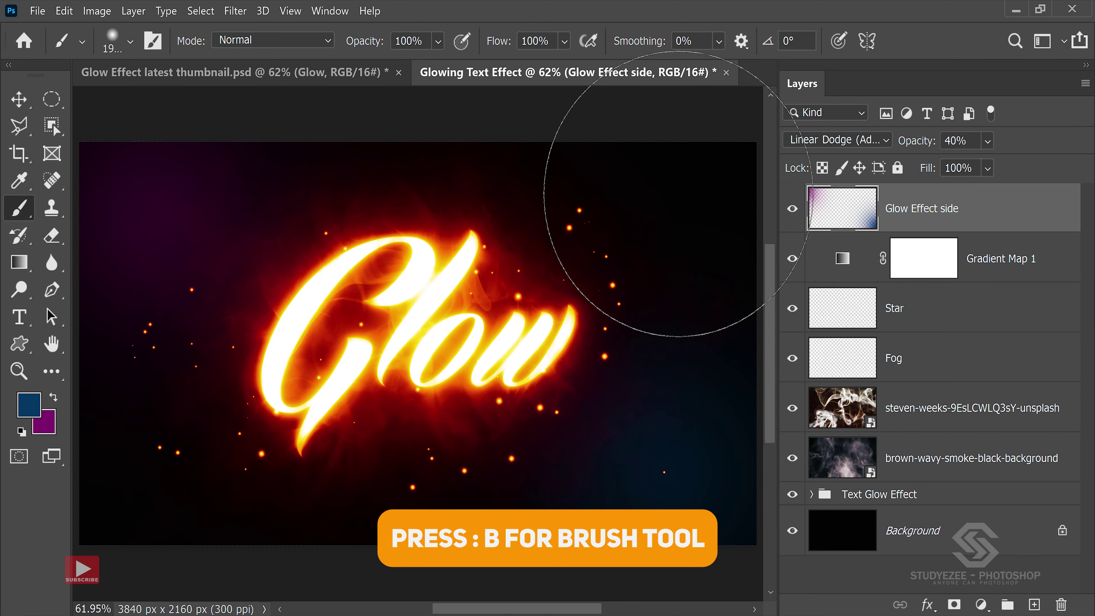
click(677, 199)
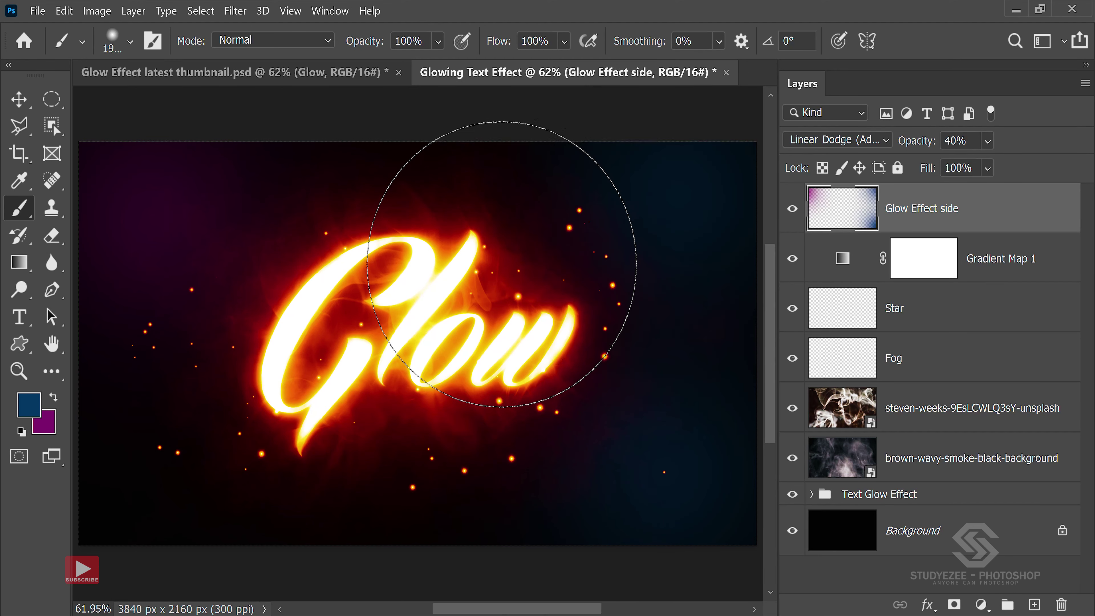
key(ctrl+z)
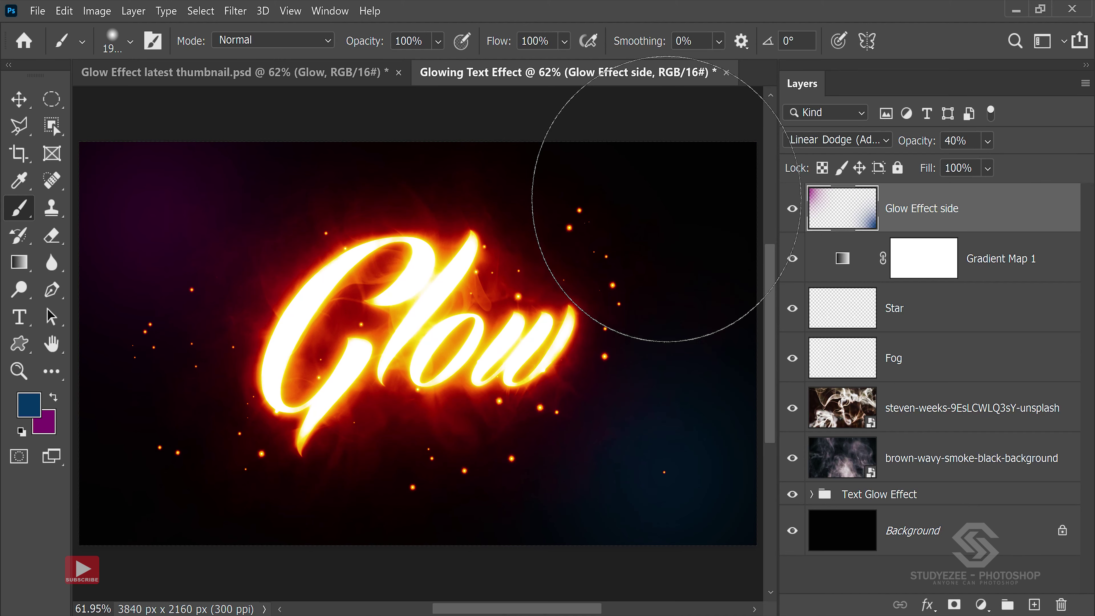
drag(369, 47, 339, 49)
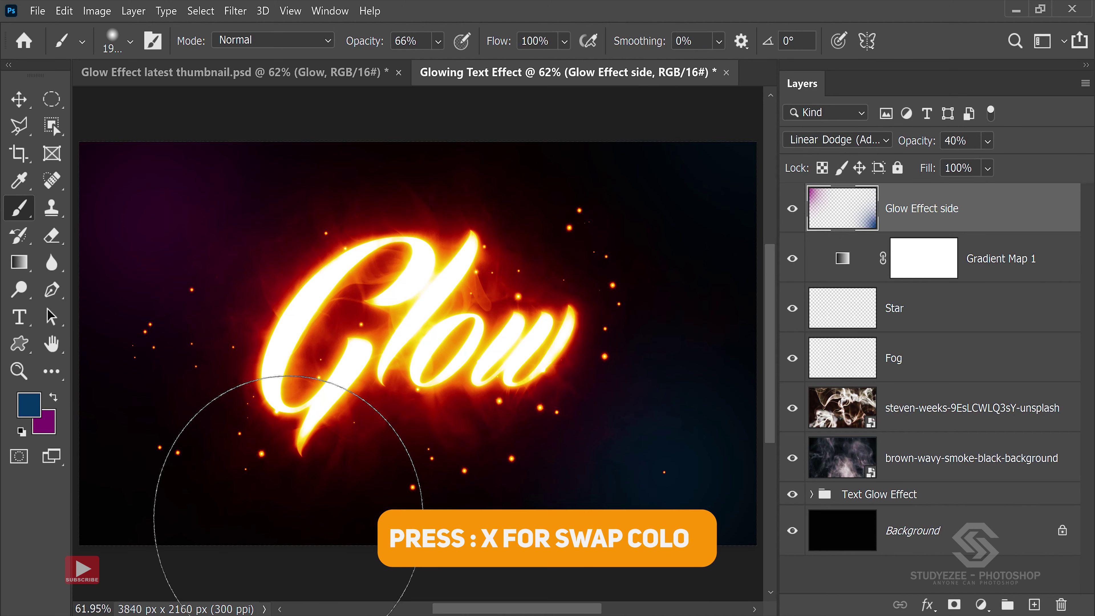
key(x)
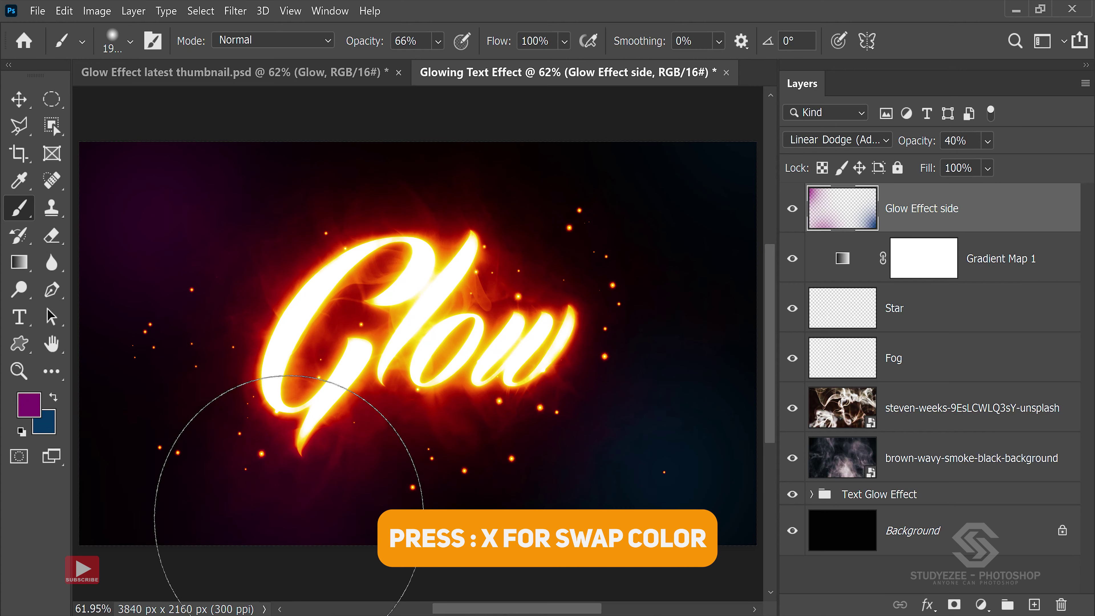
Step: Move the Glow text layer above Glow Effect side and Gradient Map 1, and show it
click(17, 103)
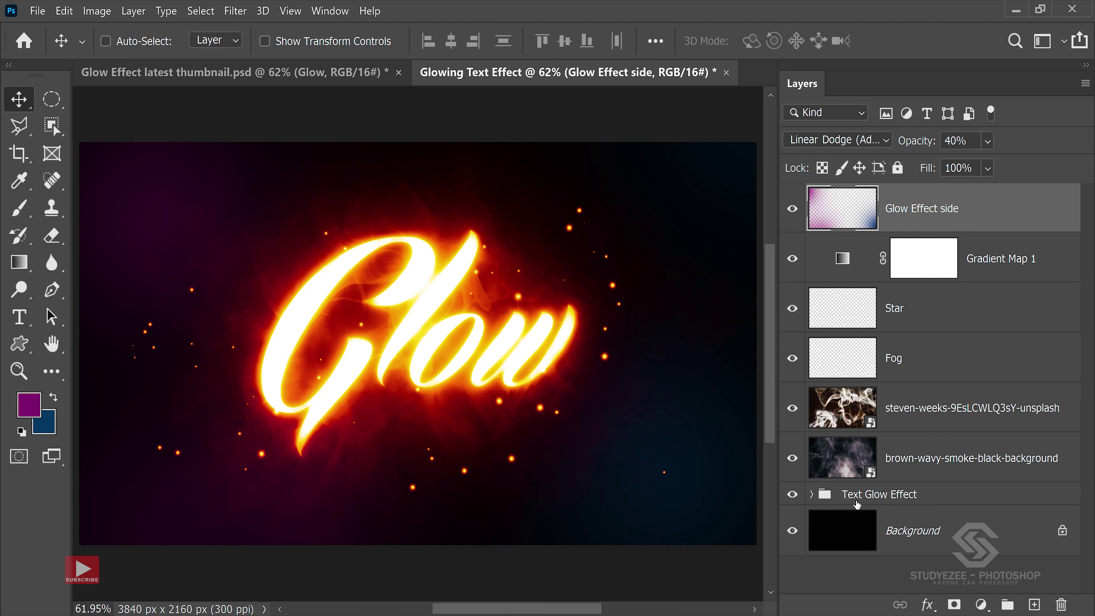
click(811, 494)
drag(1090, 259, 1082, 528)
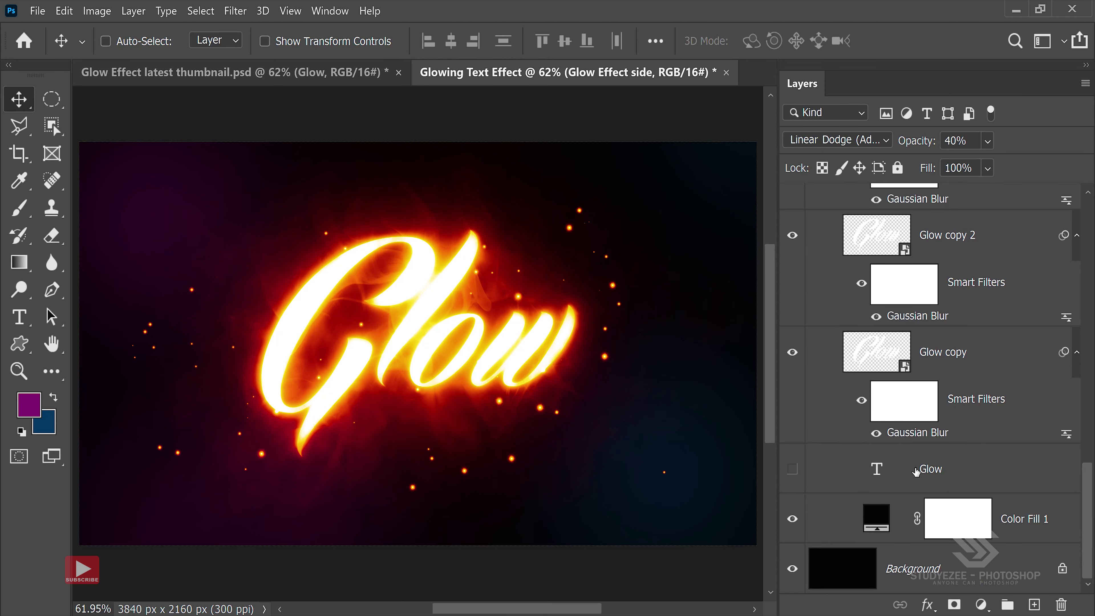
click(947, 473)
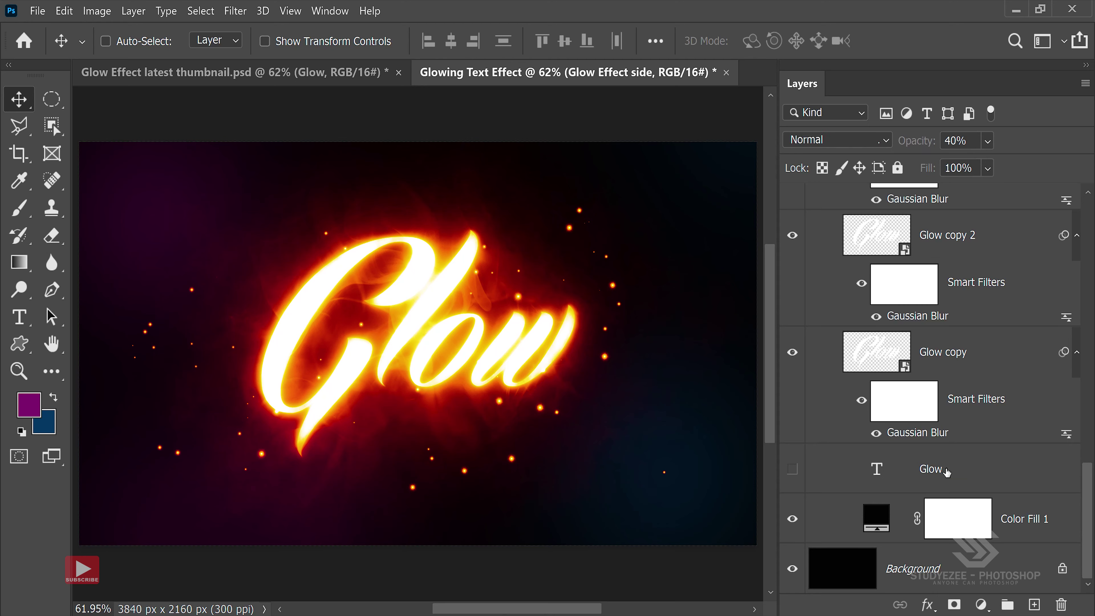
drag(947, 473, 952, 176)
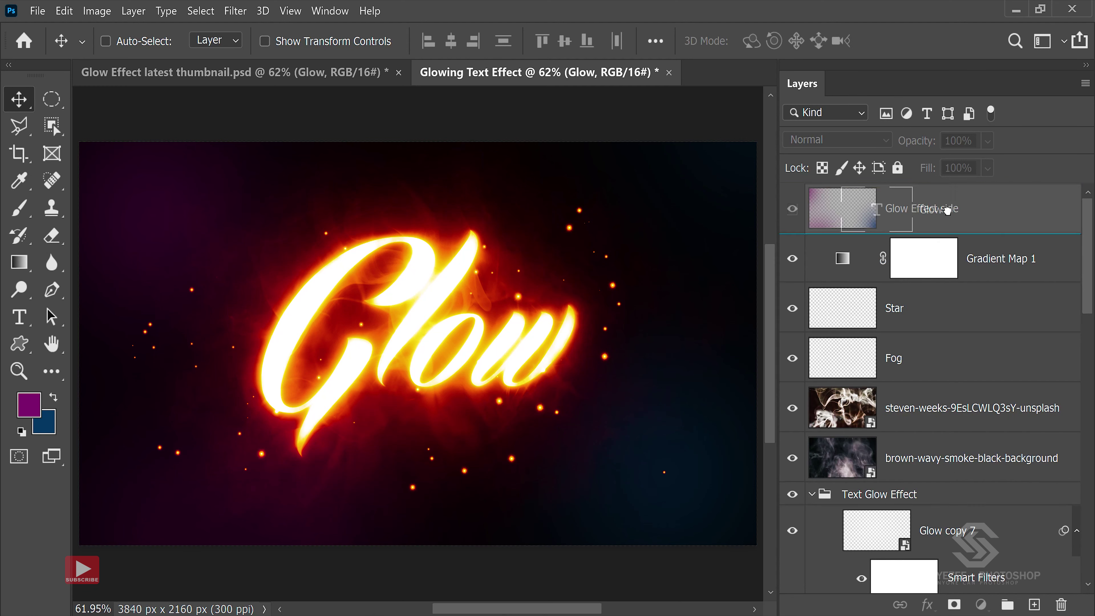
drag(952, 177, 941, 185)
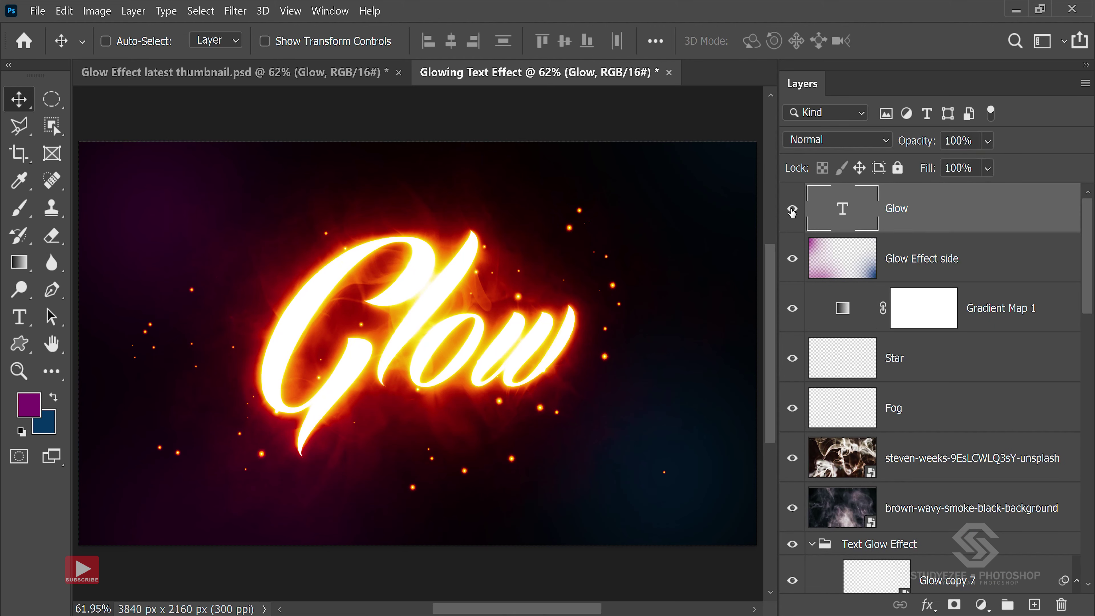
click(792, 210)
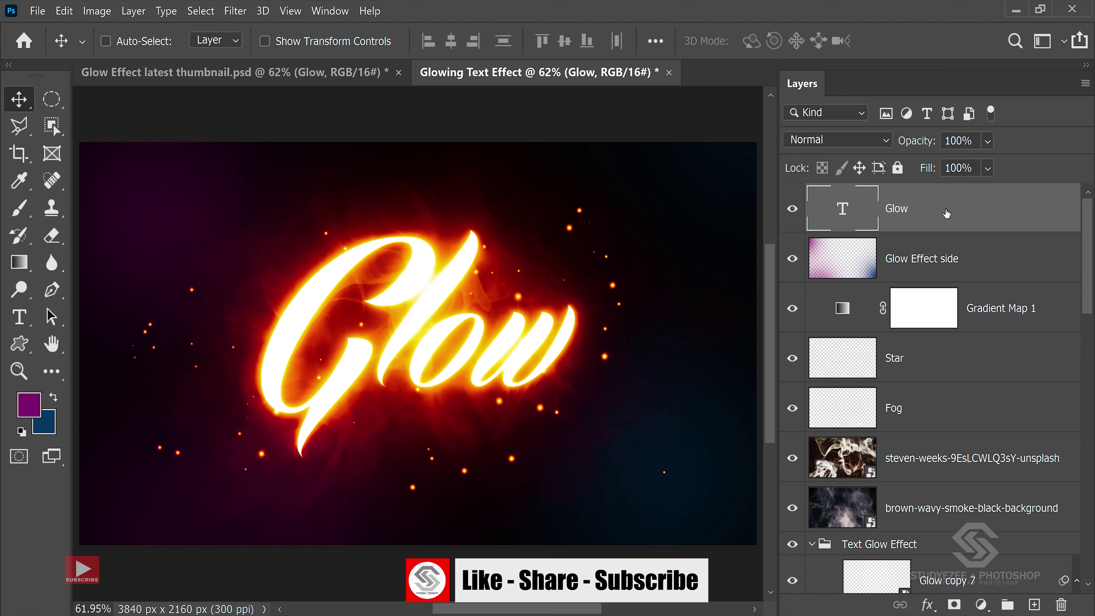
click(811, 545)
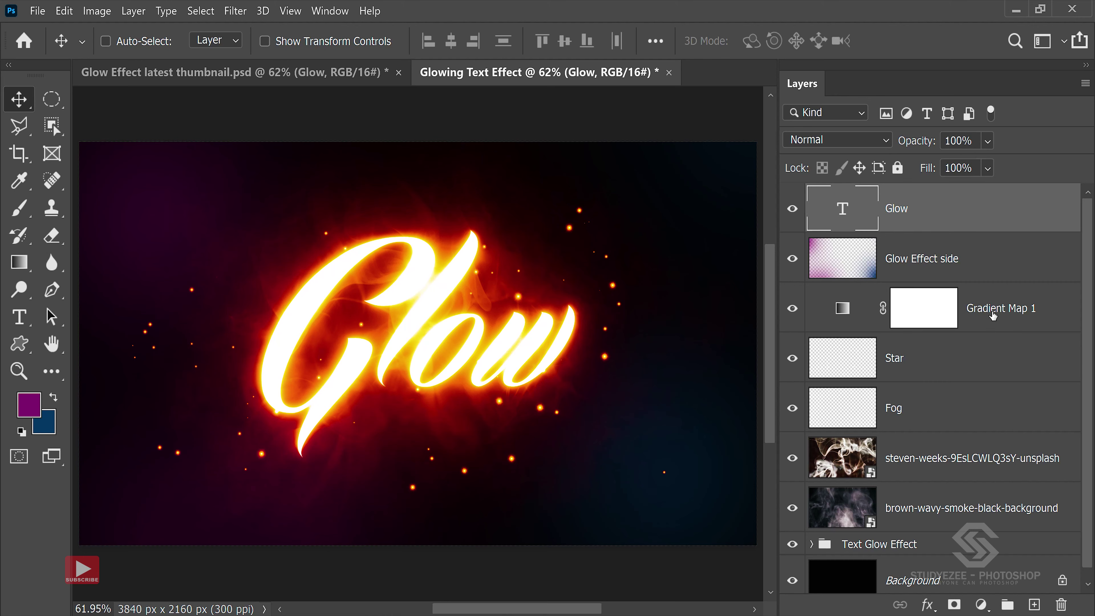
Step: Preview several Gradient Map 1 presets, then apply Blue Royal Glow
double_click(839, 311)
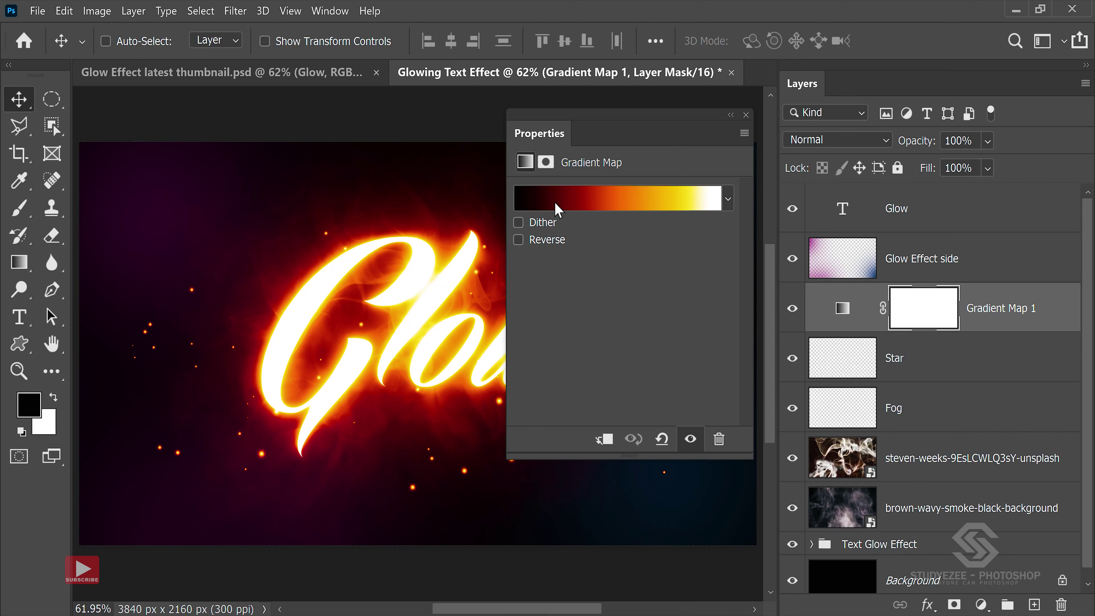
click(600, 206)
drag(825, 127, 834, 203)
click(701, 222)
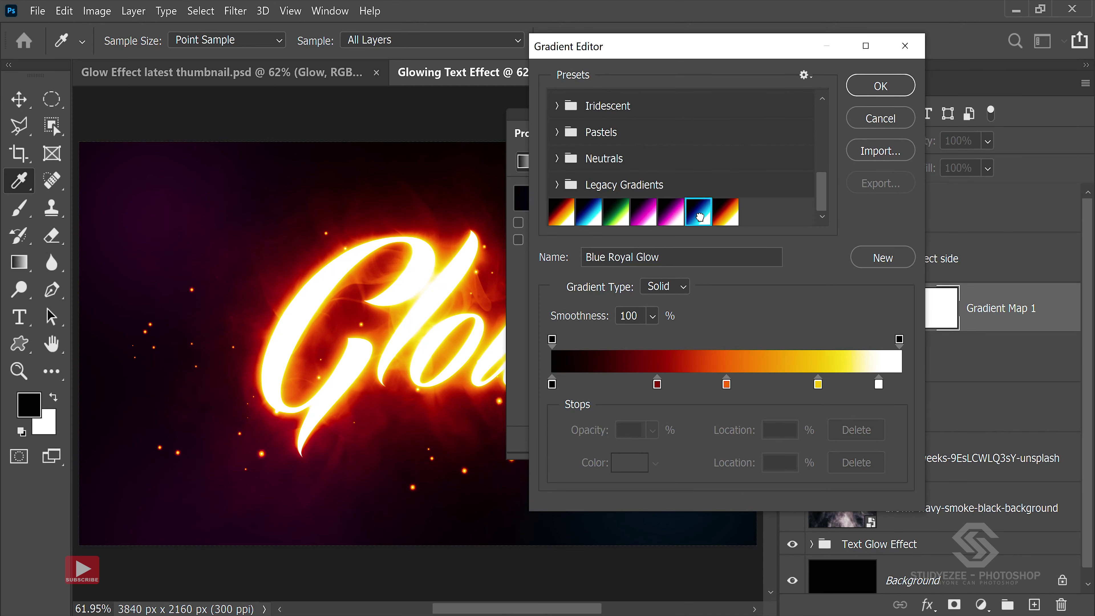
click(671, 221)
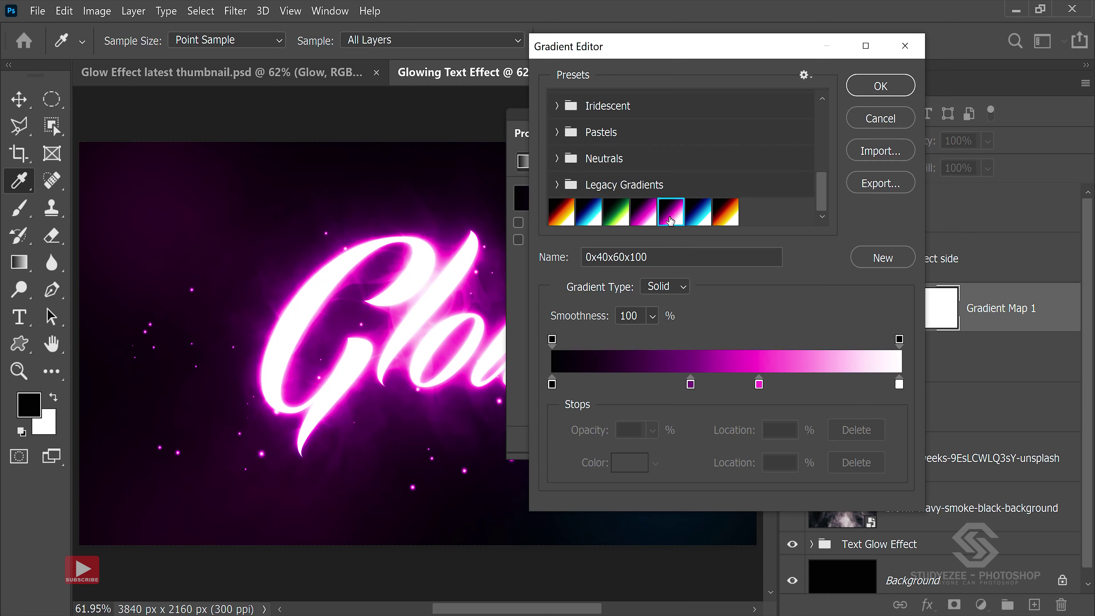
click(647, 221)
click(617, 220)
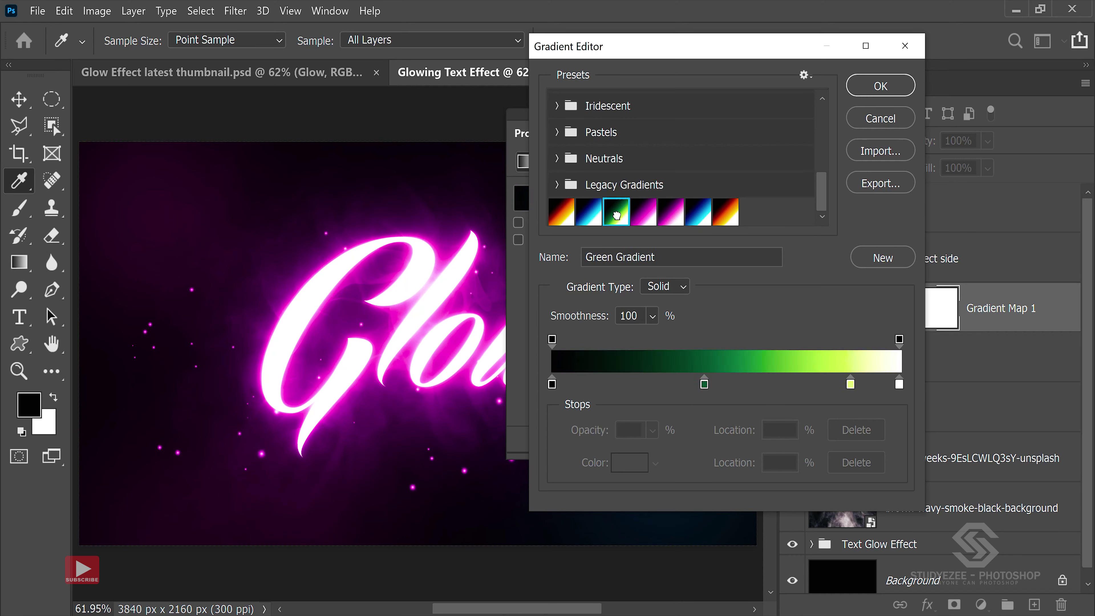
click(593, 218)
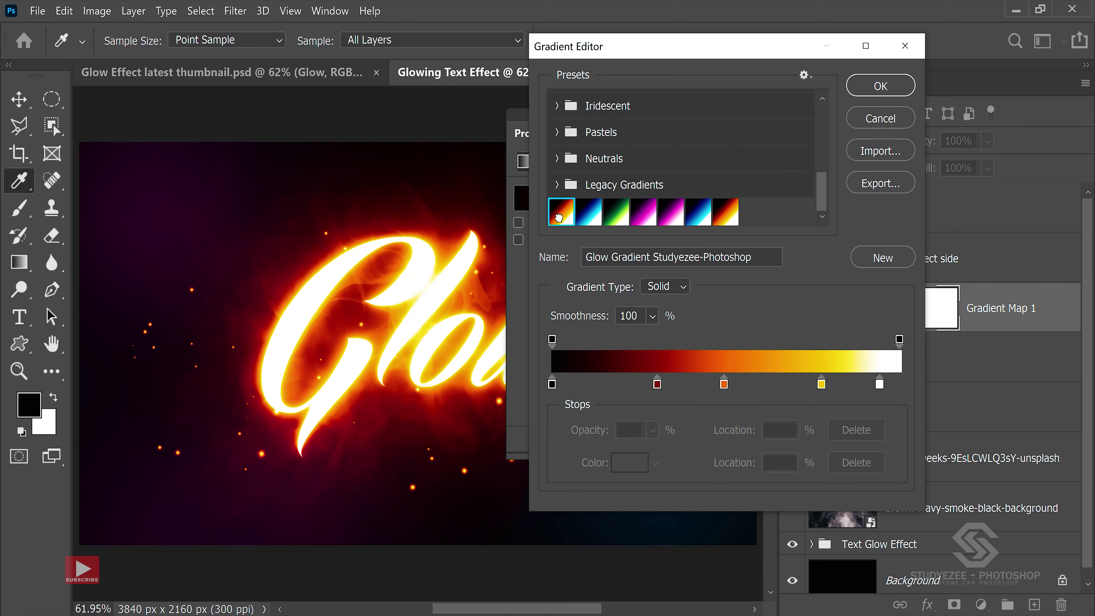
click(691, 217)
click(879, 87)
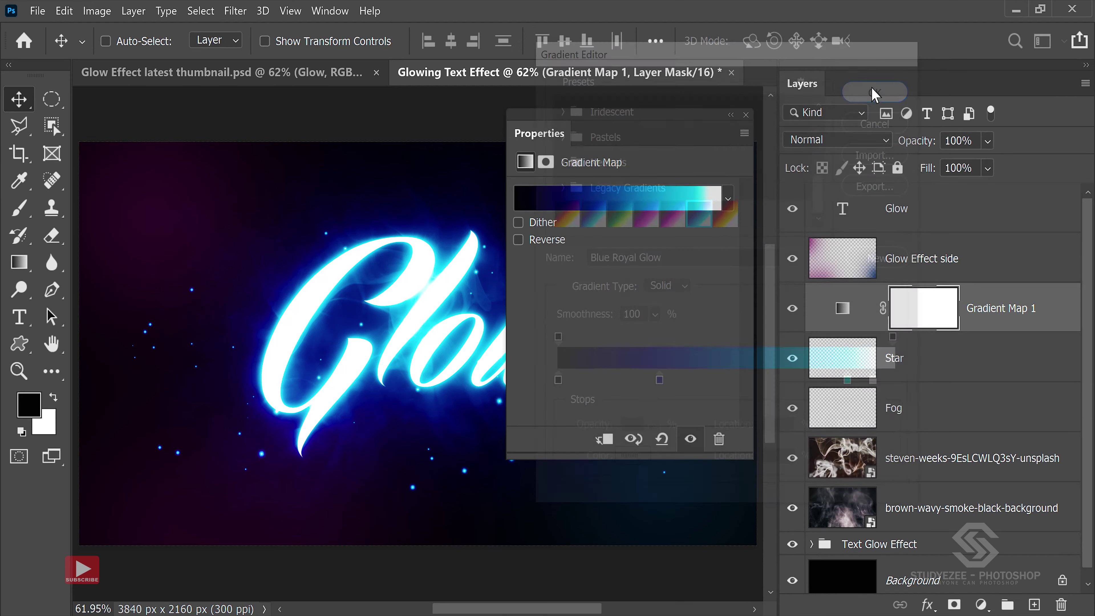